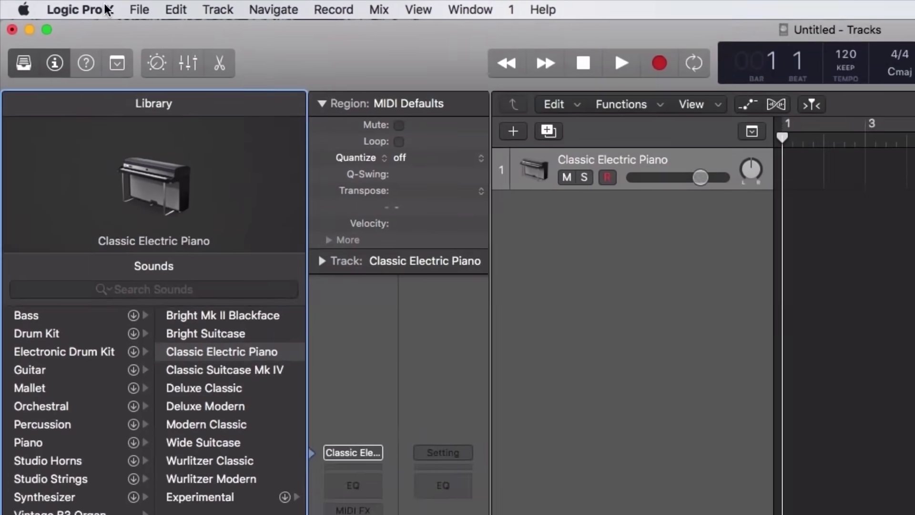
# Step: Review the File menu's bounce options, then bring up the Logic Pro X preferences menu
pyautogui.click(75, 5)
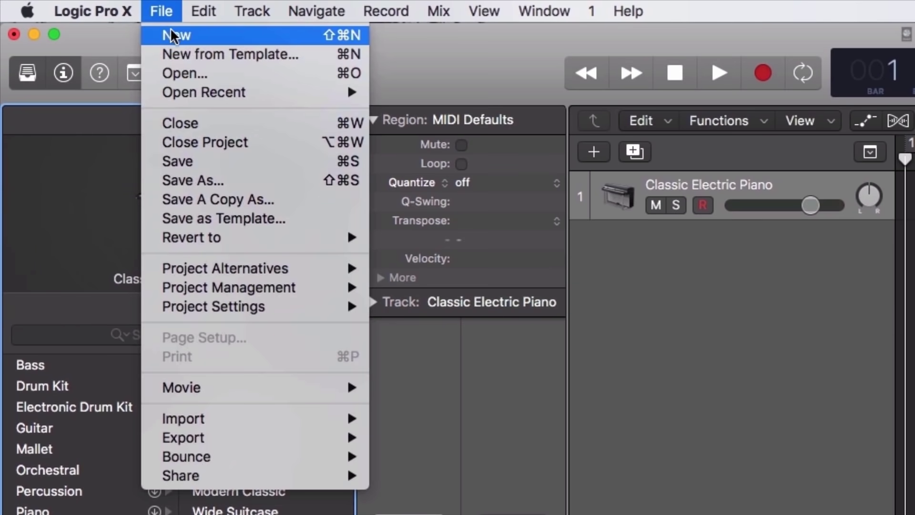
pyautogui.moveTo(233, 459)
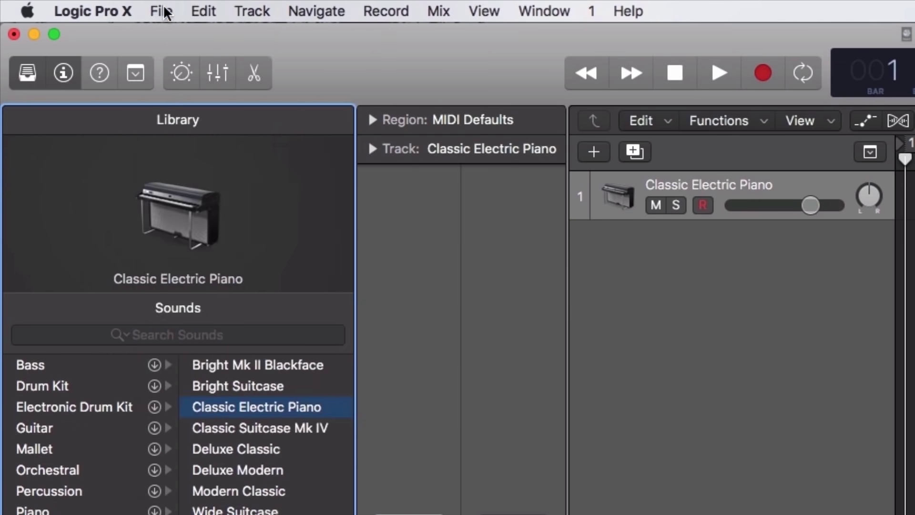
pyautogui.click(161, 10)
pyautogui.moveTo(122, 11)
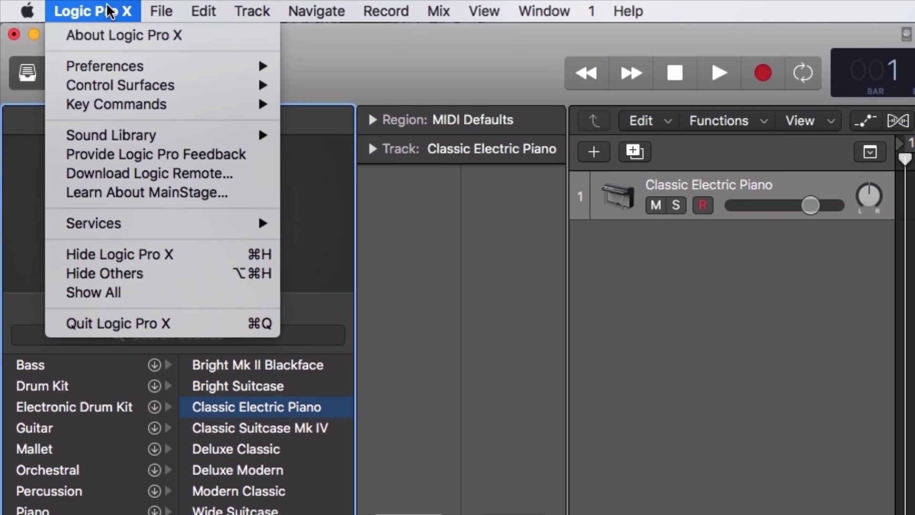
# Step: Open the Audio preferences and inspect the Input Device list without changing it
pyautogui.moveTo(223, 73)
pyautogui.click(308, 85)
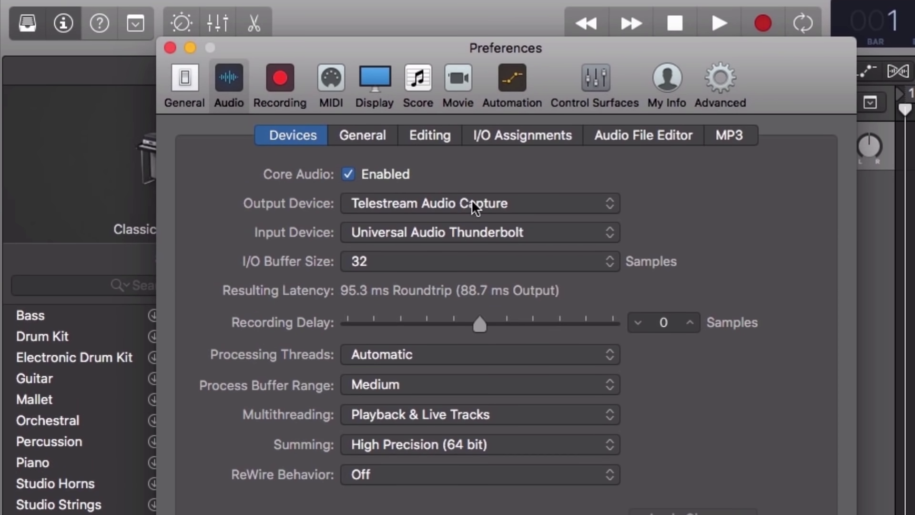
pyautogui.click(457, 235)
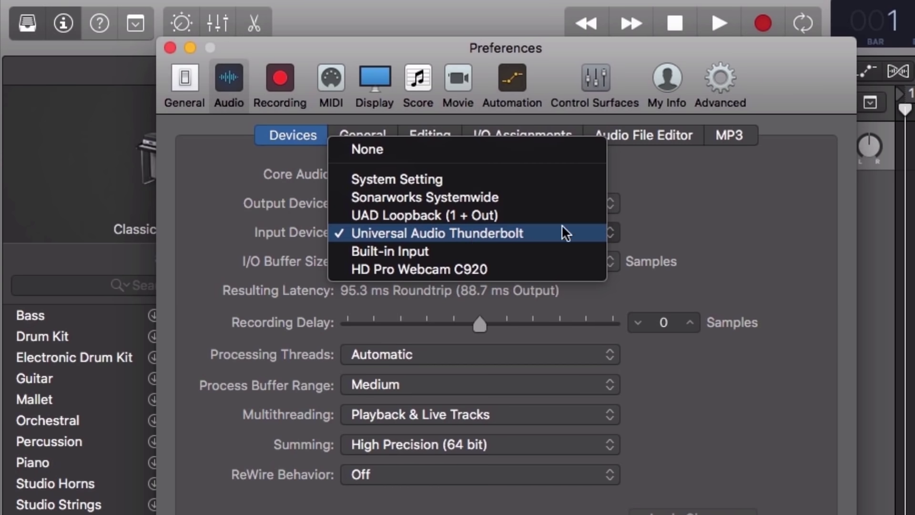
pyautogui.click(739, 225)
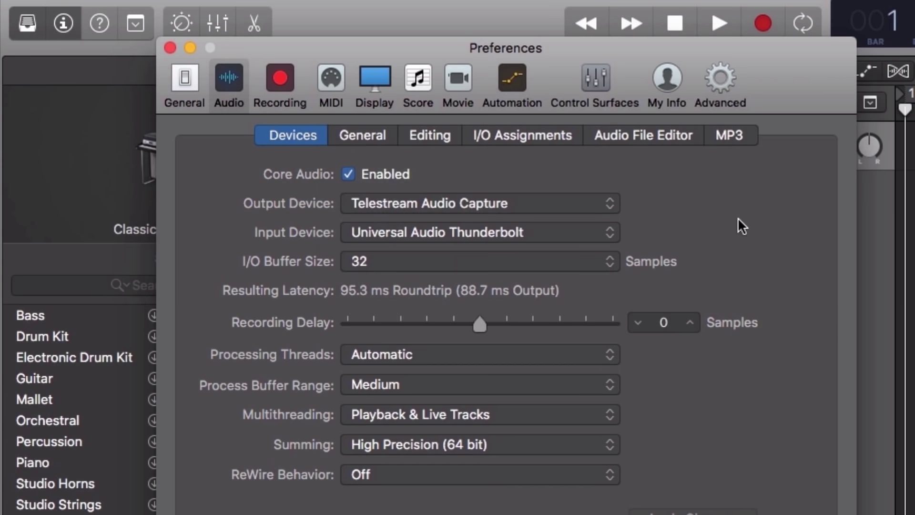
# Step: Try a 1024-sample I/O buffer size, ending with the buffer at 32 samples
pyautogui.click(553, 260)
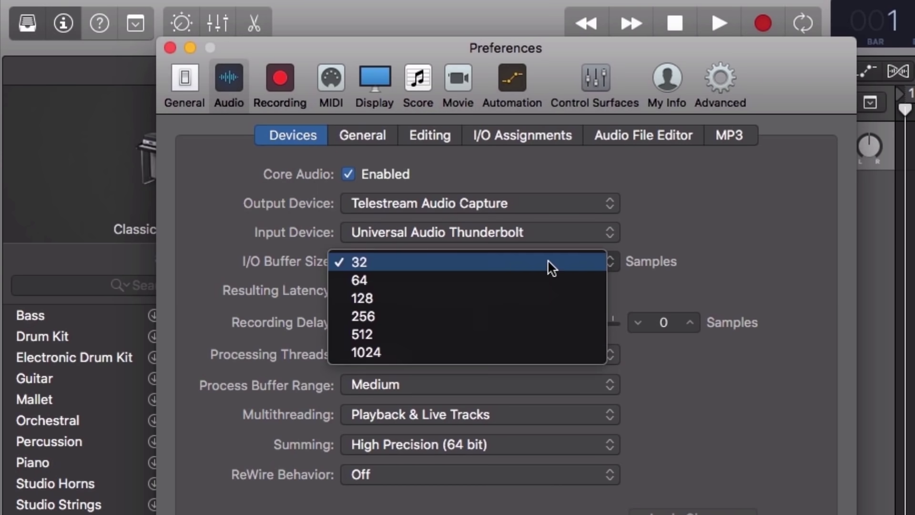
pyautogui.click(476, 263)
pyautogui.click(458, 260)
pyautogui.click(459, 259)
pyautogui.click(376, 265)
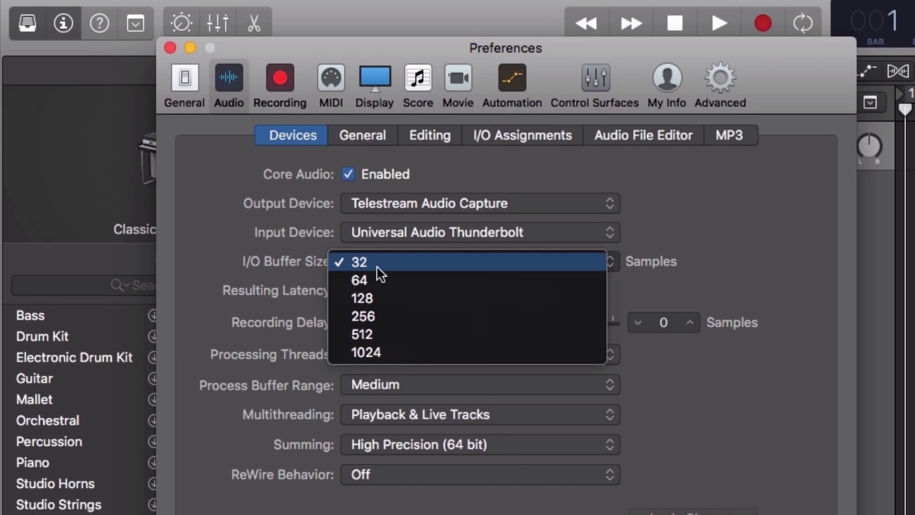
pyautogui.click(380, 351)
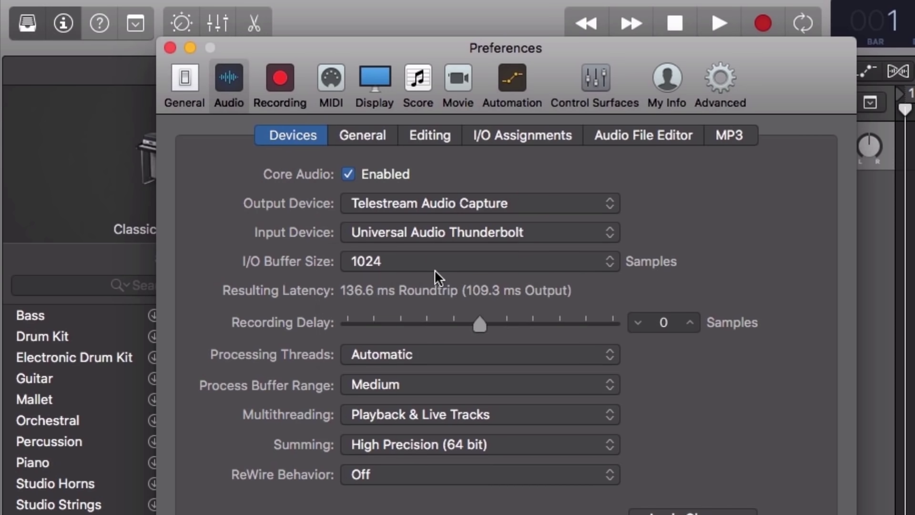
pyautogui.click(457, 267)
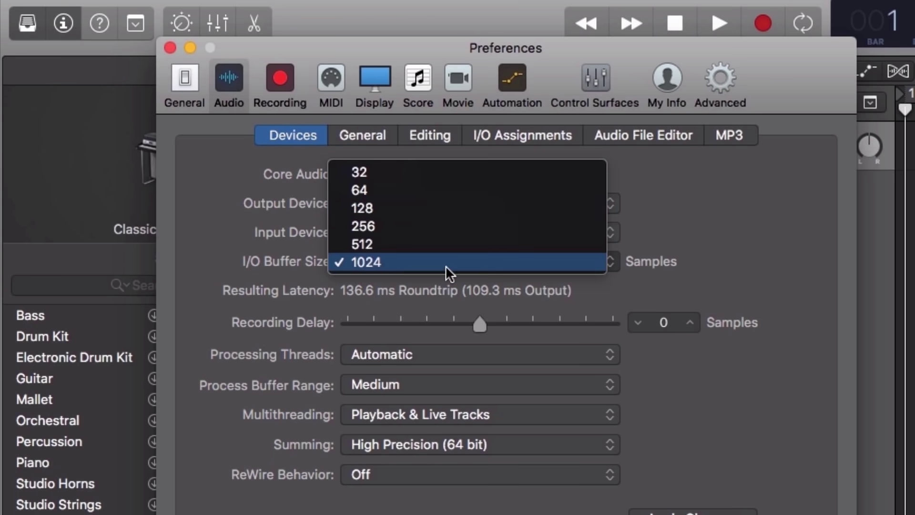
pyautogui.press('Escape')
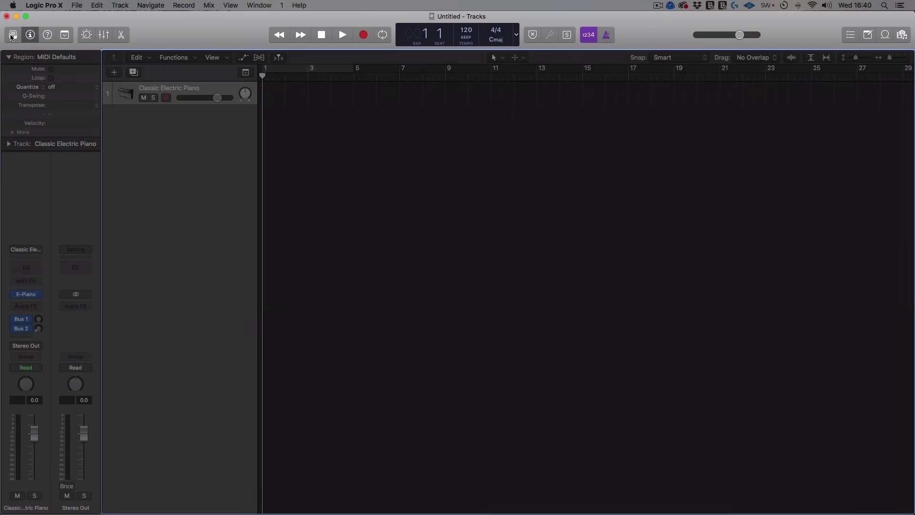
# Step: Show the sound Library, then briefly reveal and hide the extra row of edit commands
pyautogui.click(13, 35)
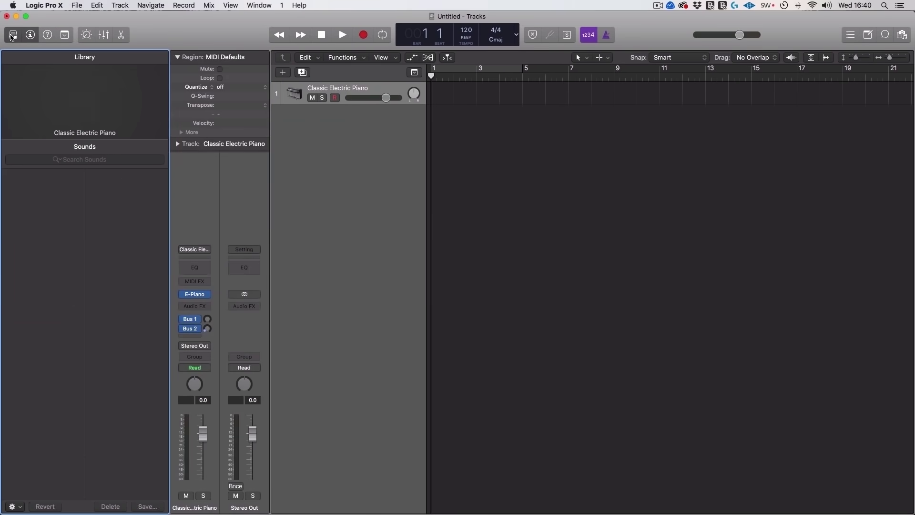
pyautogui.moveTo(48, 36)
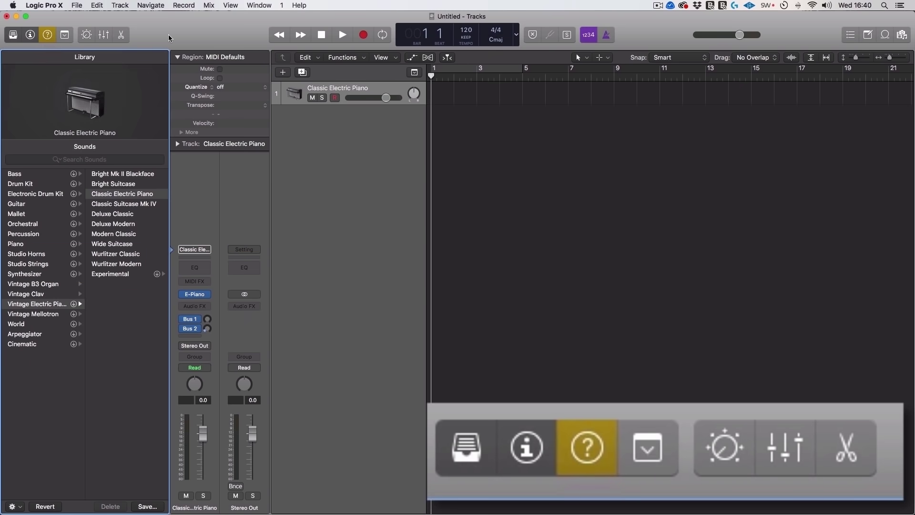
pyautogui.click(64, 37)
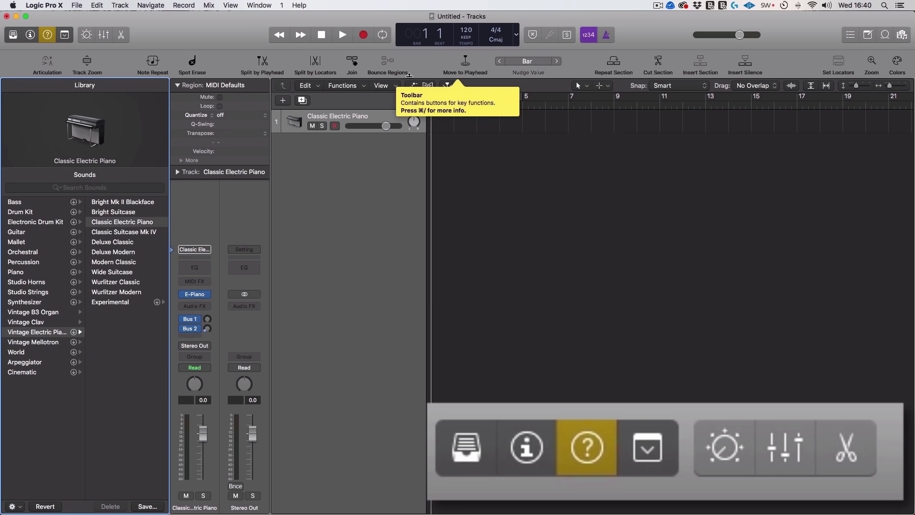
pyautogui.click(65, 37)
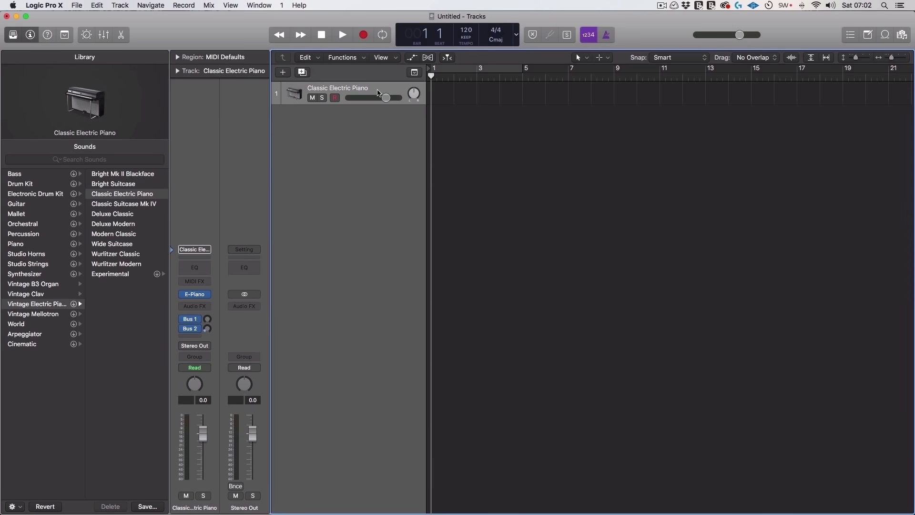
# Step: Create a Software Instrument track and load Vintage Clav > Cop Show Clav from the Library
pyautogui.press('alt+super+n')
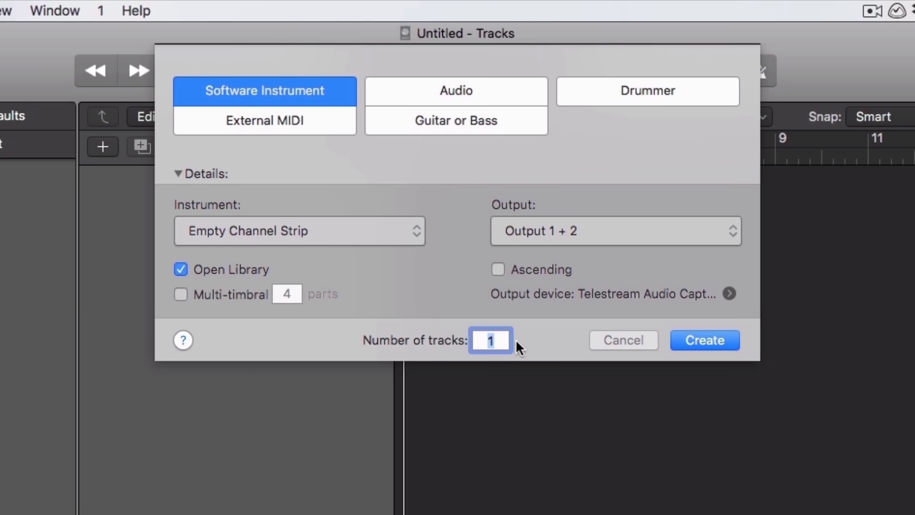
pyautogui.click(710, 346)
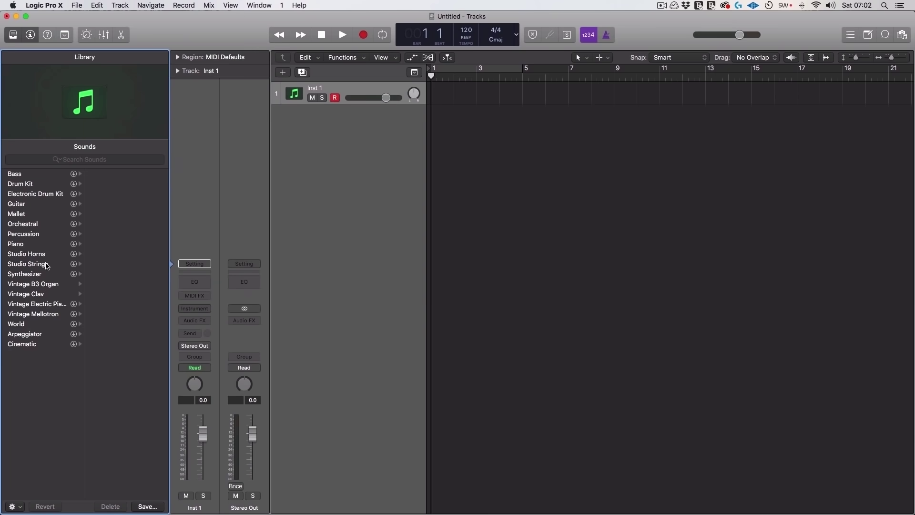
pyautogui.click(45, 296)
pyautogui.click(46, 304)
pyautogui.click(118, 194)
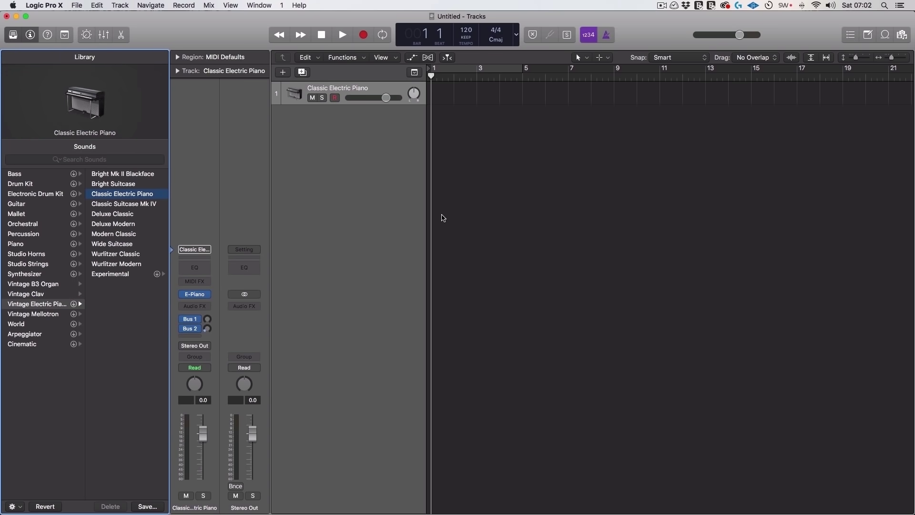
pyautogui.click(33, 295)
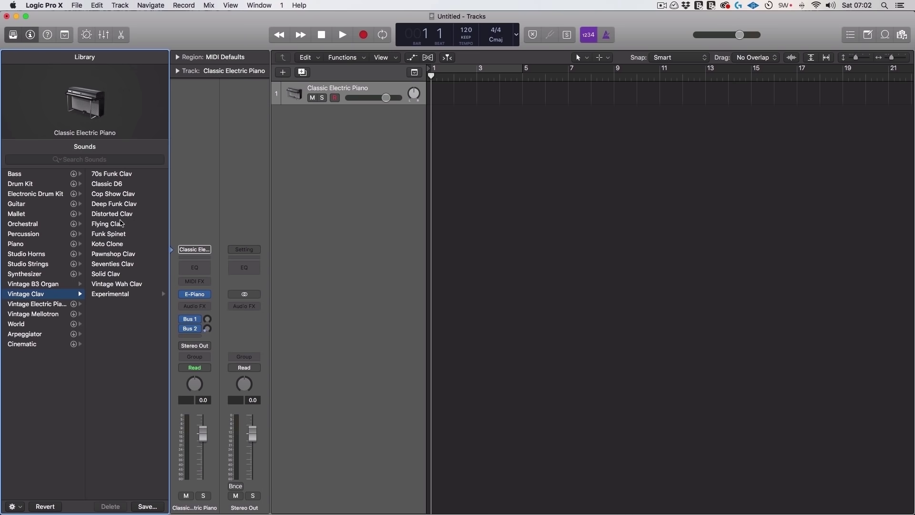
pyautogui.click(118, 195)
pyautogui.click(210, 57)
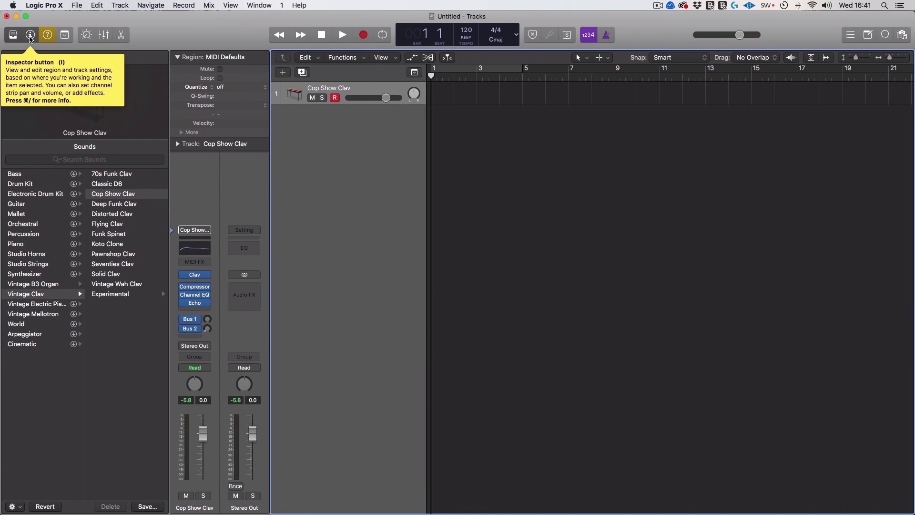
pyautogui.click(13, 35)
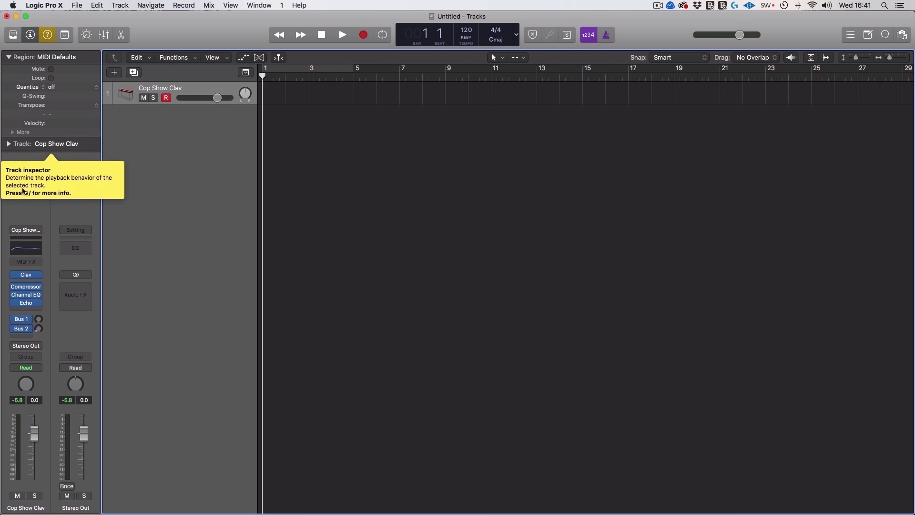
pyautogui.click(13, 40)
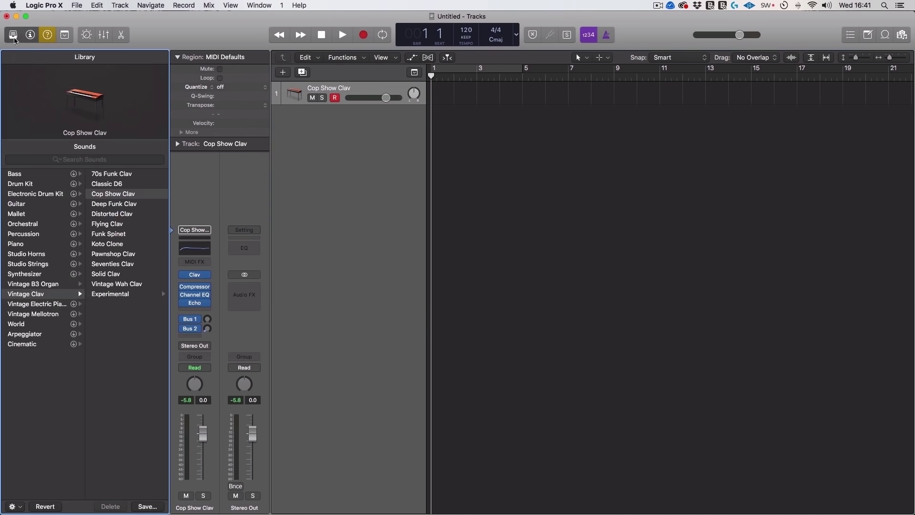
pyautogui.click(13, 40)
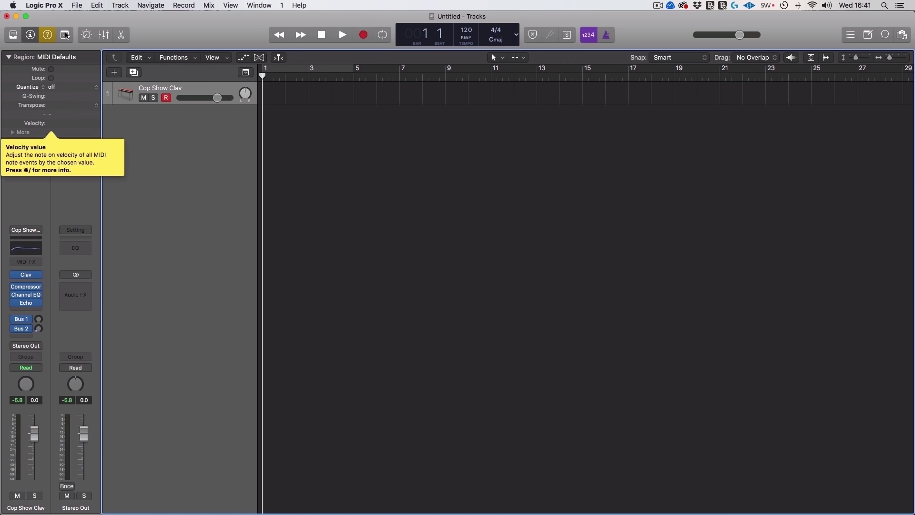
pyautogui.click(88, 35)
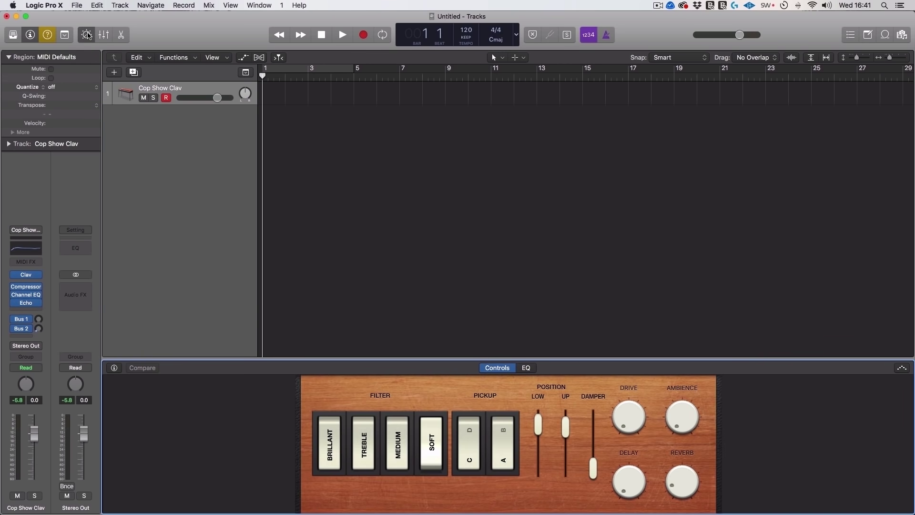
pyautogui.click(87, 35)
pyautogui.click(104, 35)
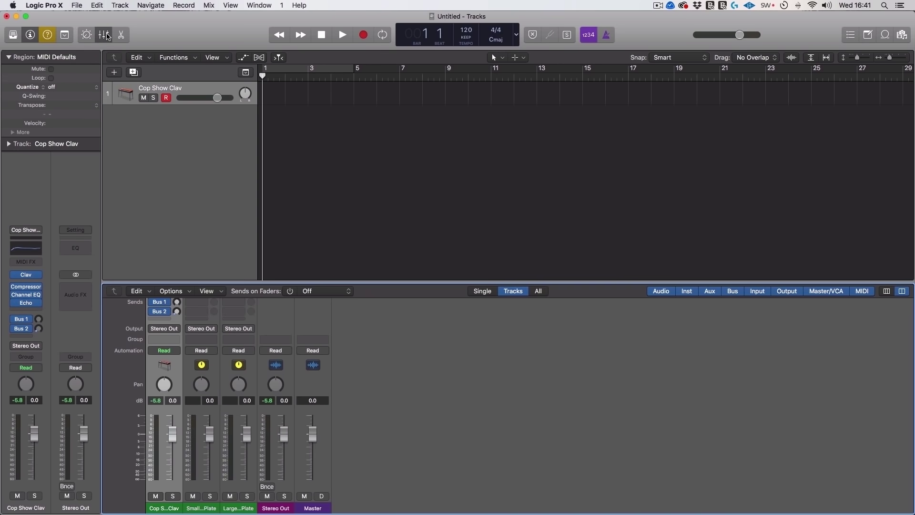
pyautogui.click(107, 35)
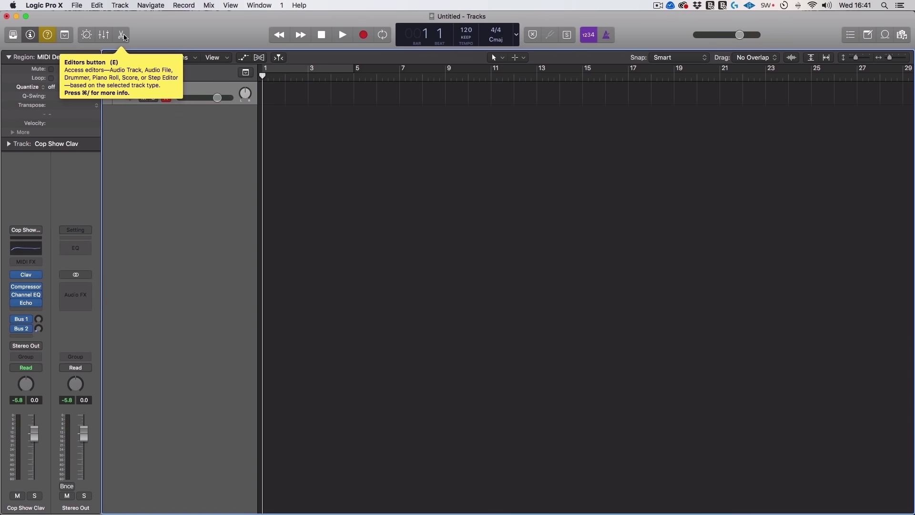
pyautogui.click(122, 36)
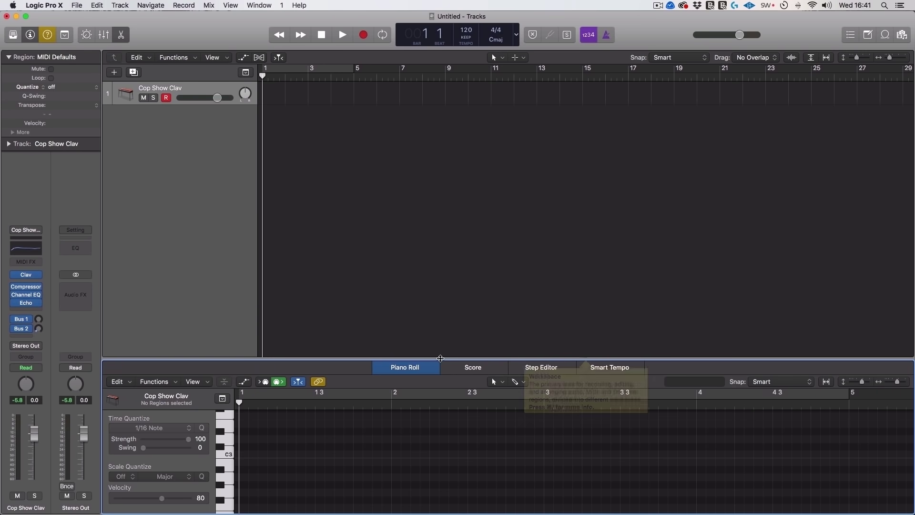
pyautogui.moveTo(517, 361); pyautogui.dragTo(440, 210)
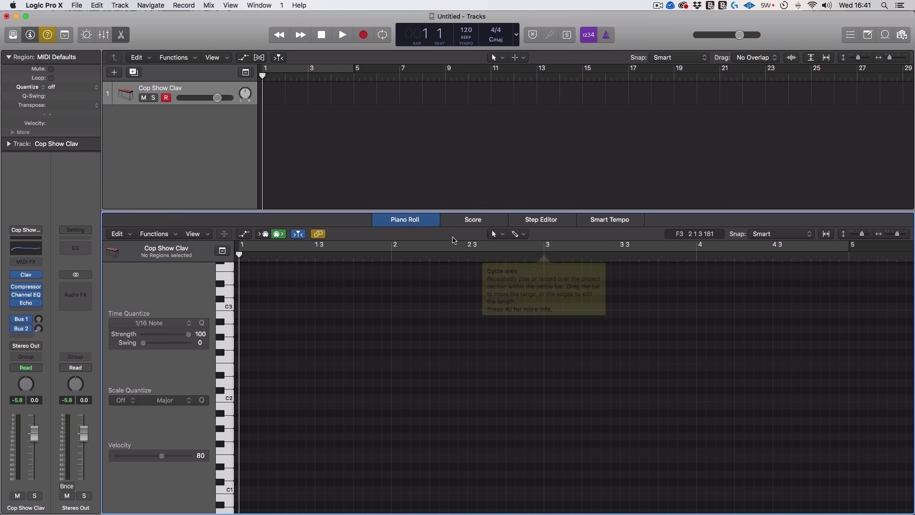
pyautogui.click(466, 220)
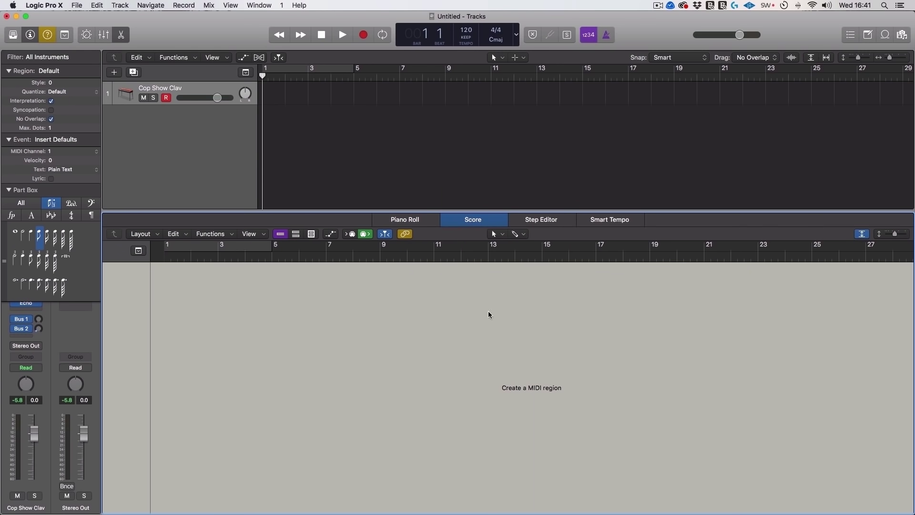
pyautogui.click(405, 220)
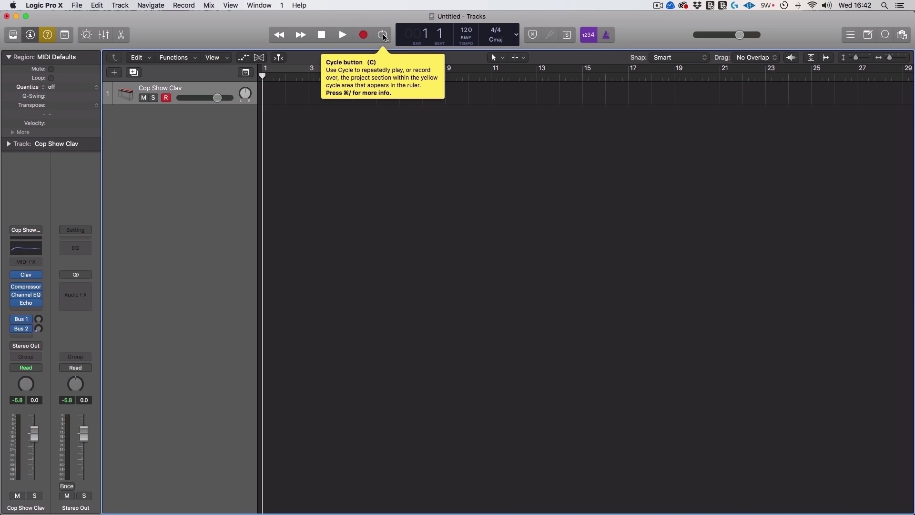
# Step: Set the transport LCD to Beats & Time, showing bars and beats with clock time
pyautogui.click(516, 34)
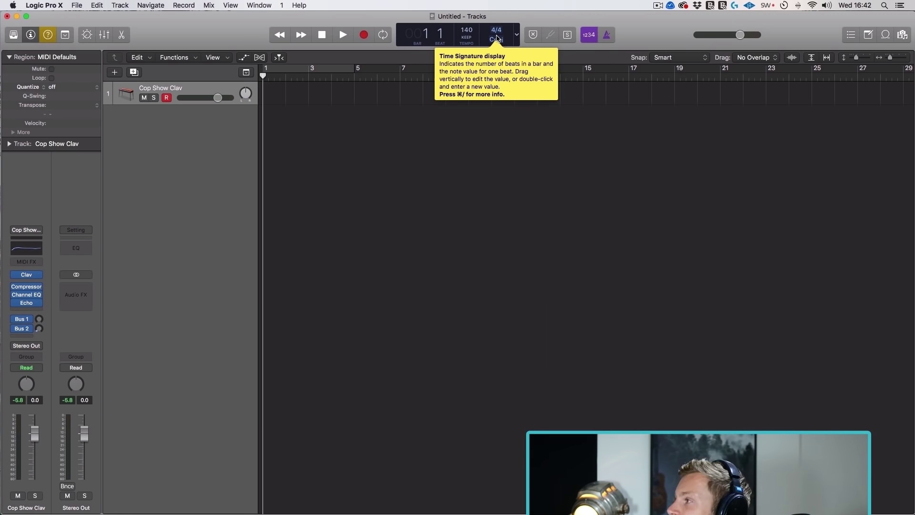
pyautogui.click(517, 34)
pyautogui.click(527, 91)
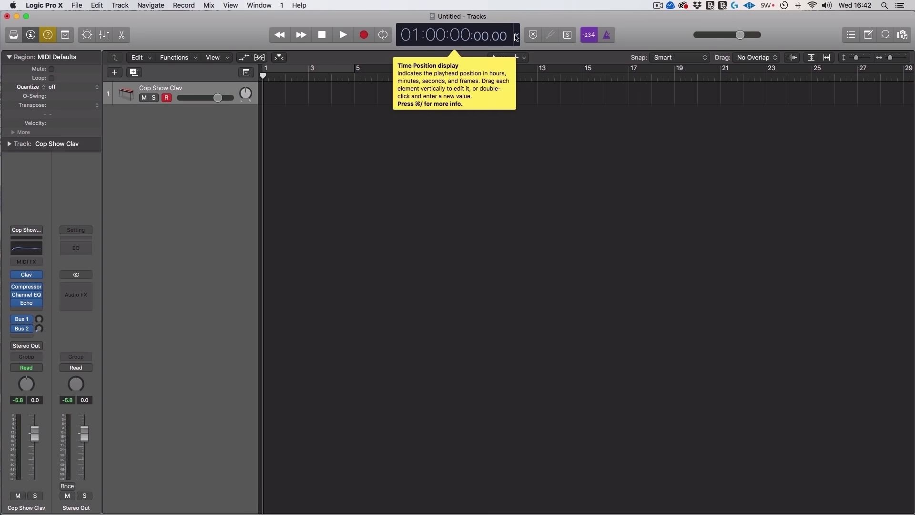
pyautogui.click(517, 38)
pyautogui.click(539, 10)
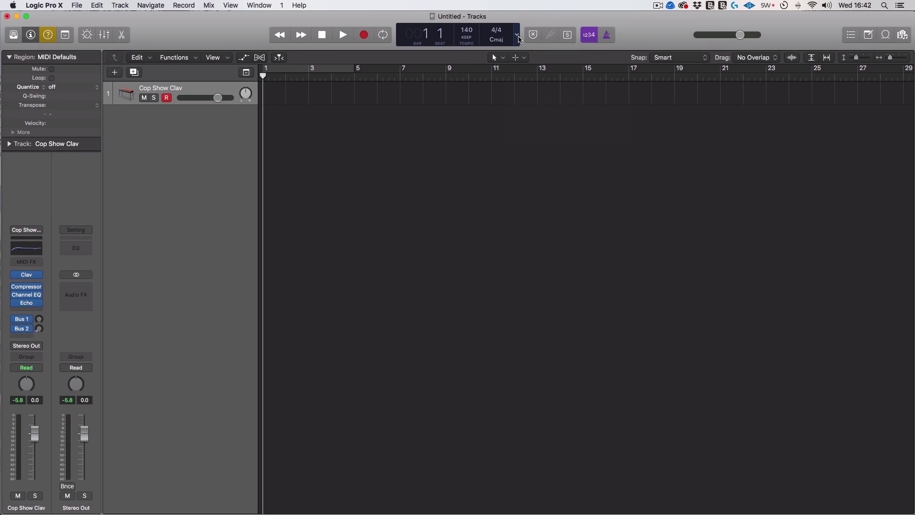
pyautogui.click(517, 35)
pyautogui.click(525, 66)
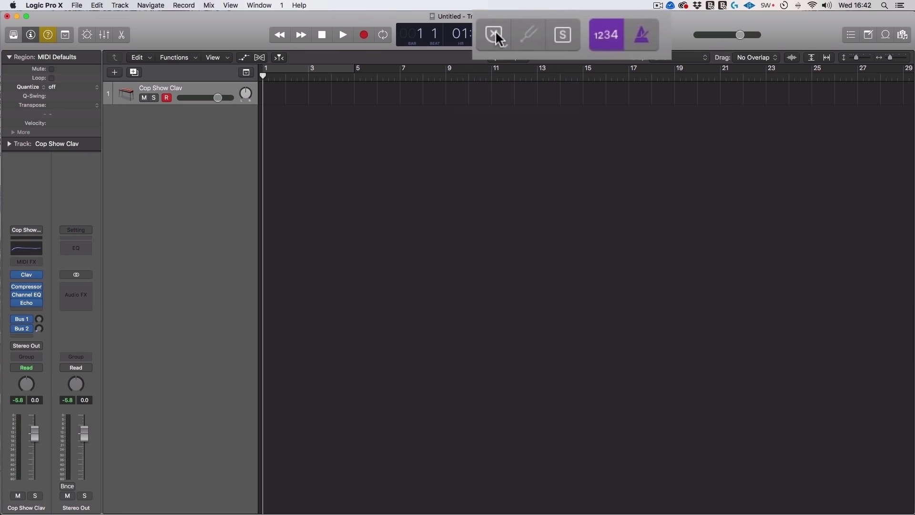
# Step: Turn on a 1-bar count-in and enable the metronome
pyautogui.click(605, 32)
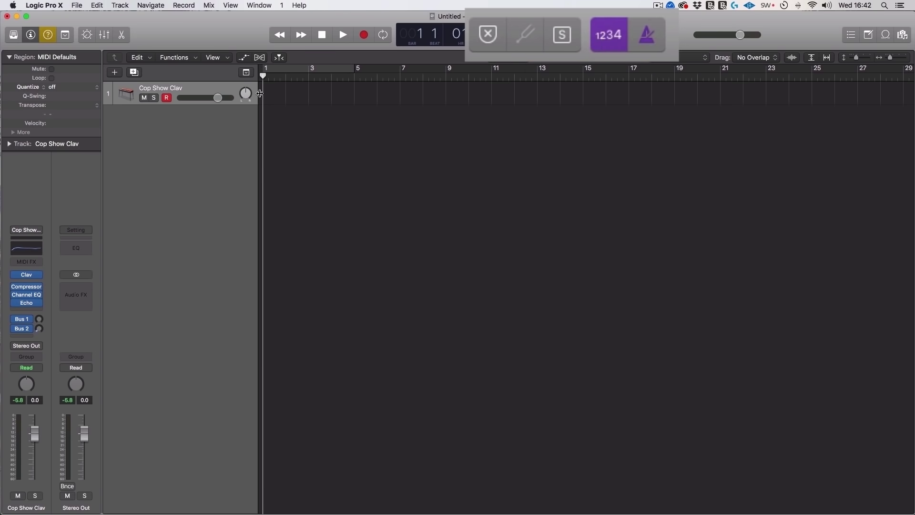
pyautogui.rightClick(589, 36)
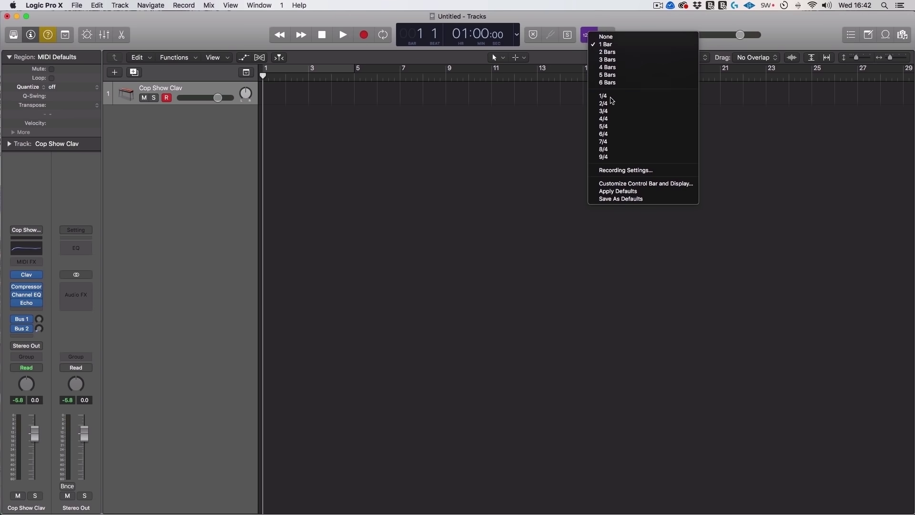
pyautogui.click(641, 23)
pyautogui.click(608, 35)
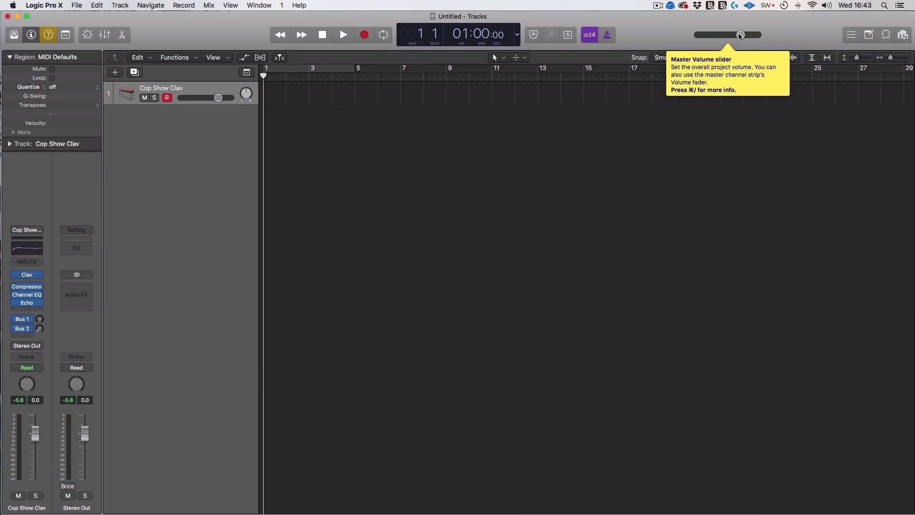
# Step: Browse the List Editors (events, markers, tempo), Note Pad, Loops and Project browsers, then close them
pyautogui.click(852, 35)
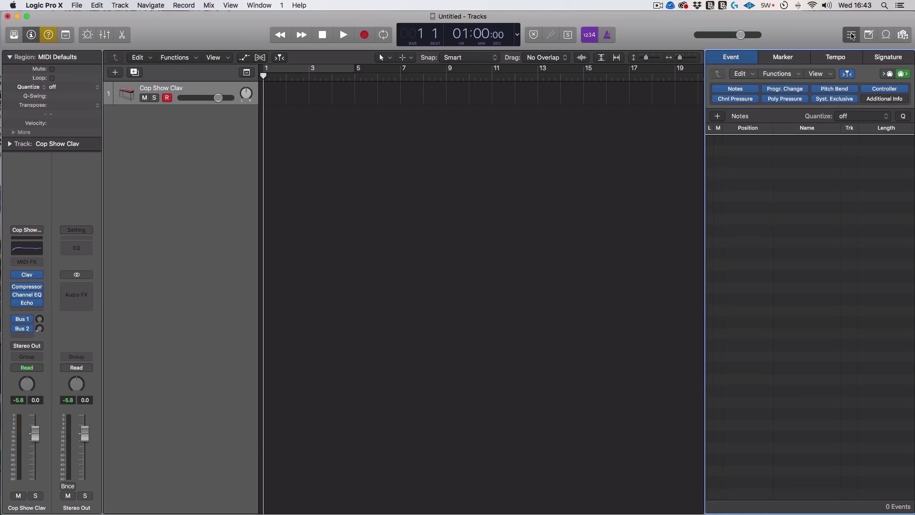
pyautogui.click(798, 58)
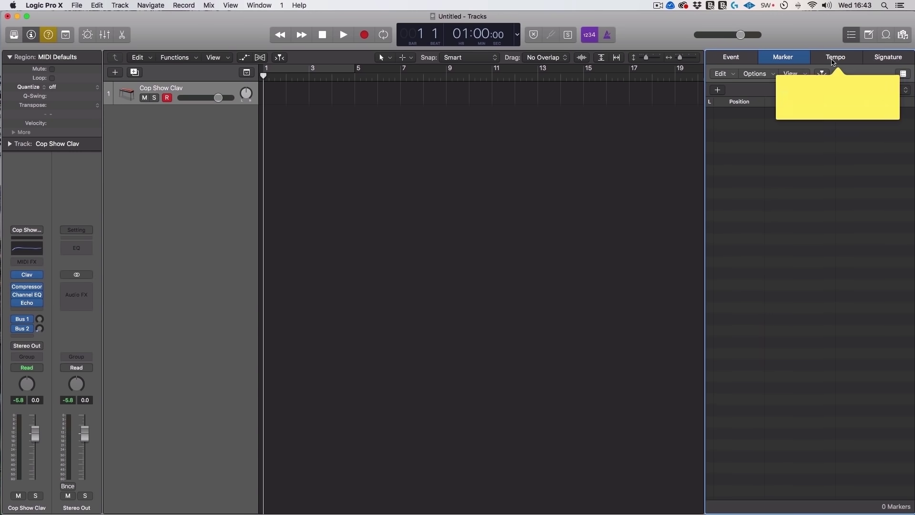
pyautogui.click(825, 60)
pyautogui.click(778, 57)
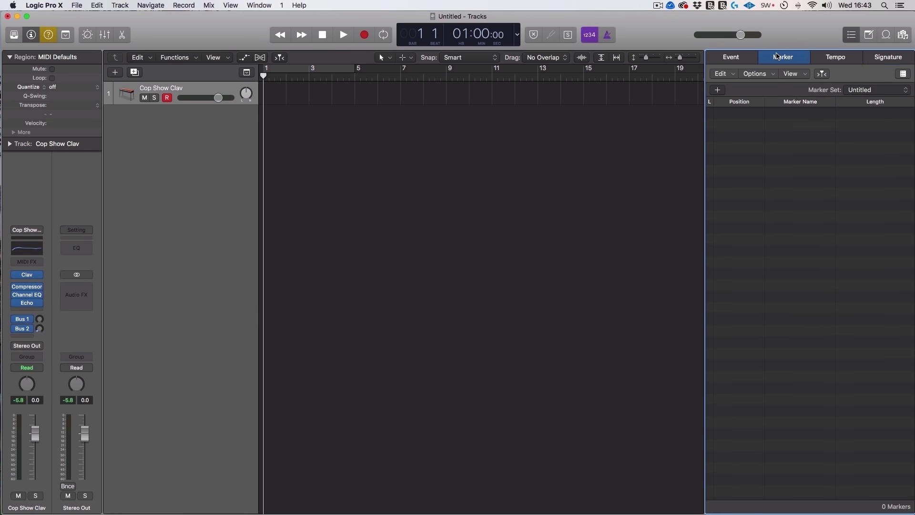
pyautogui.click(852, 34)
pyautogui.click(870, 35)
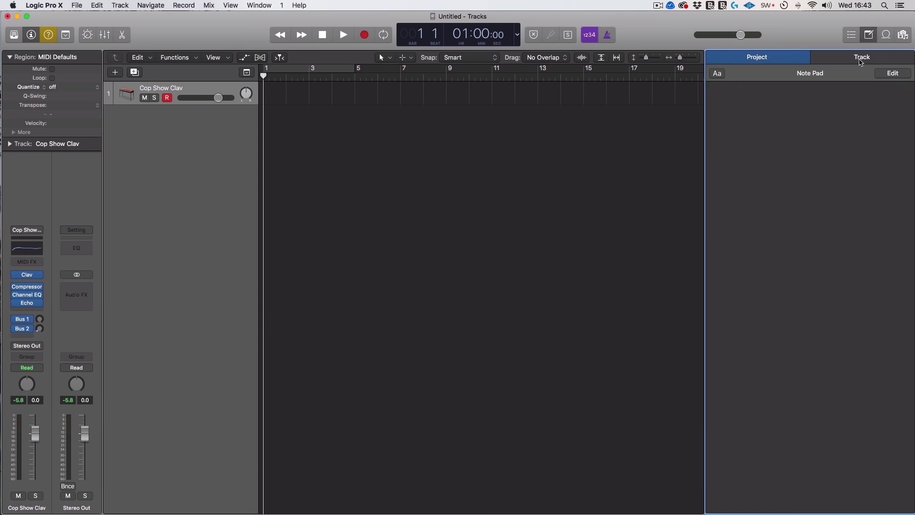
pyautogui.click(869, 35)
pyautogui.click(887, 36)
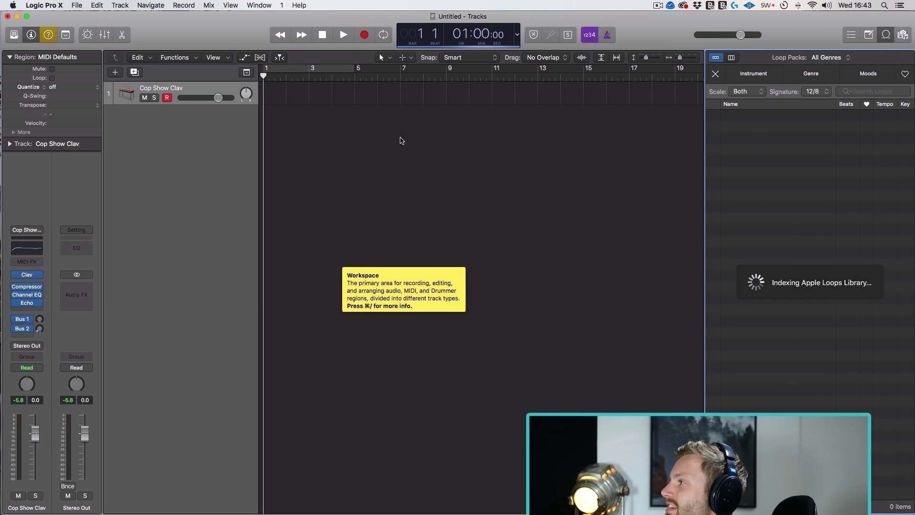
pyautogui.click(903, 35)
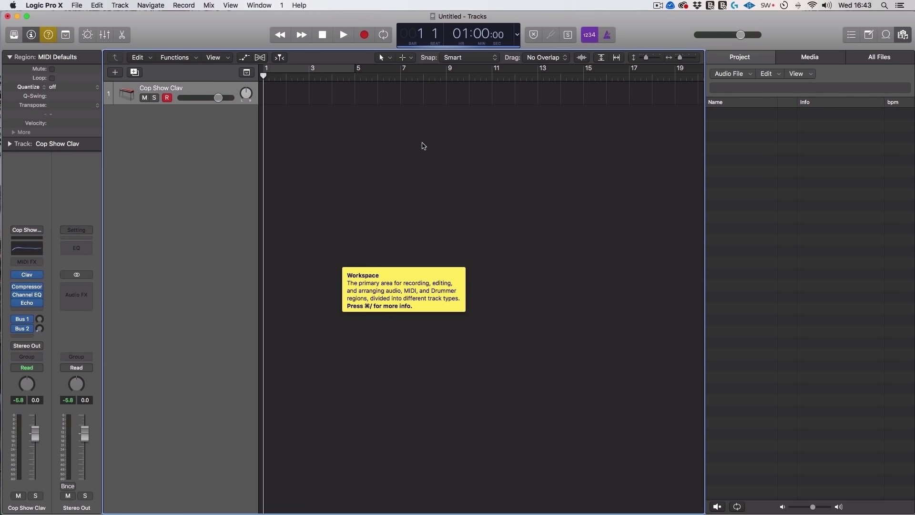
pyautogui.click(886, 35)
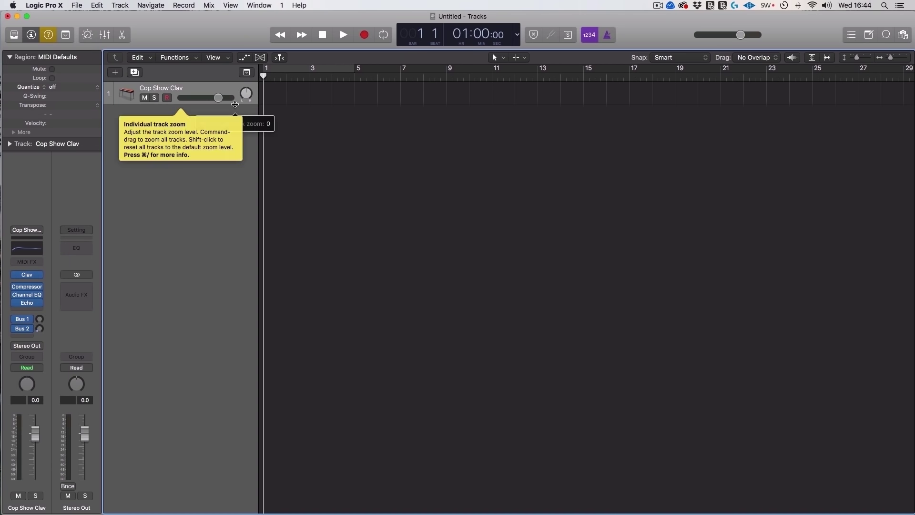
# Step: Make the Cop Show Clav track taller to show its picture and choose an Audio track type
pyautogui.moveTo(234, 108); pyautogui.dragTo(234, 188)
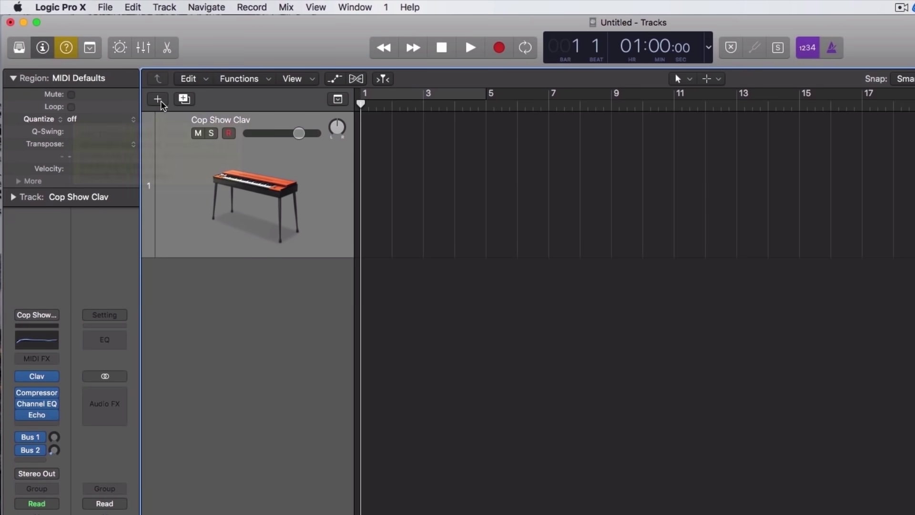
pyautogui.click(158, 99)
pyautogui.click(628, 61)
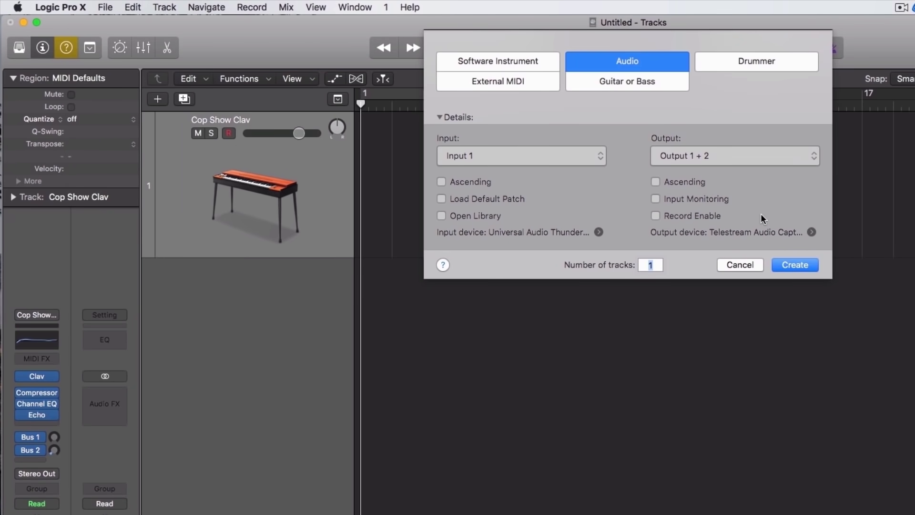
# Step: Create Audio 1, arm both tracks, record a short take, then mute Audio 1 and play it back
pyautogui.click(791, 265)
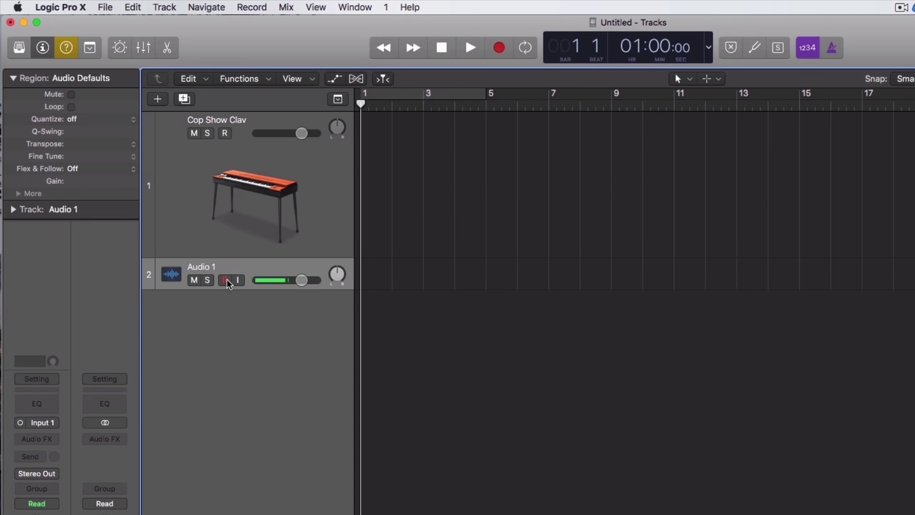
pyautogui.click(227, 281)
pyautogui.click(224, 133)
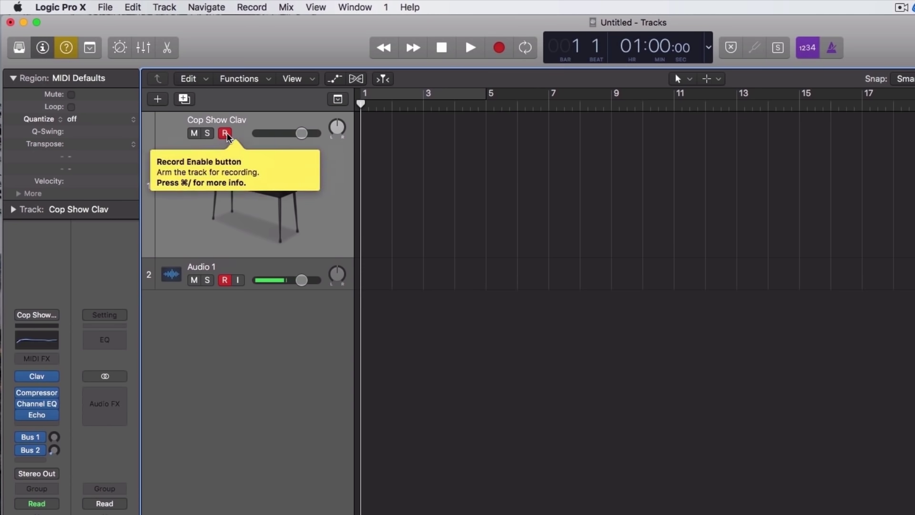
pyautogui.click(499, 49)
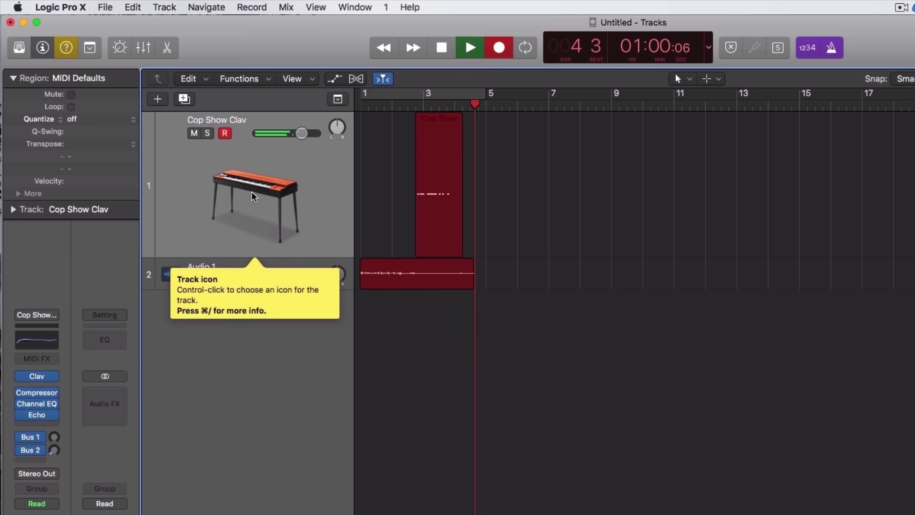
pyautogui.press('space')
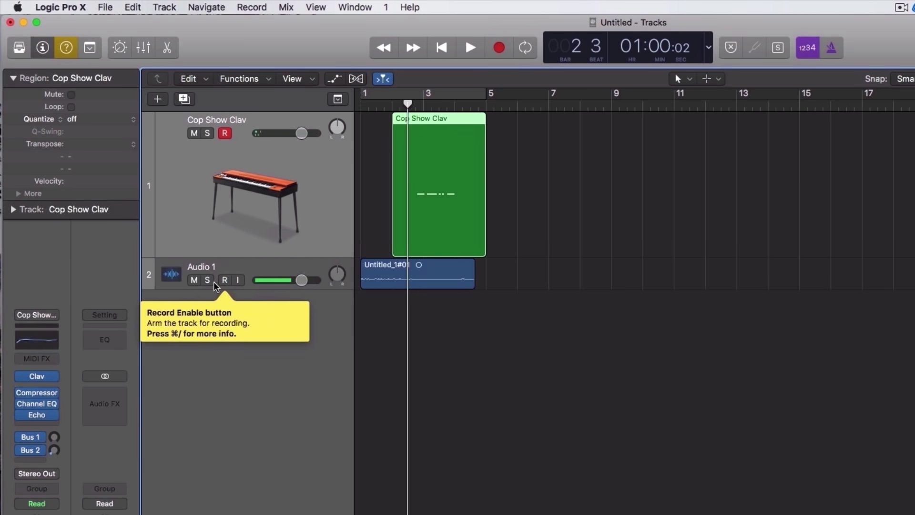
pyautogui.click(225, 280)
pyautogui.click(193, 281)
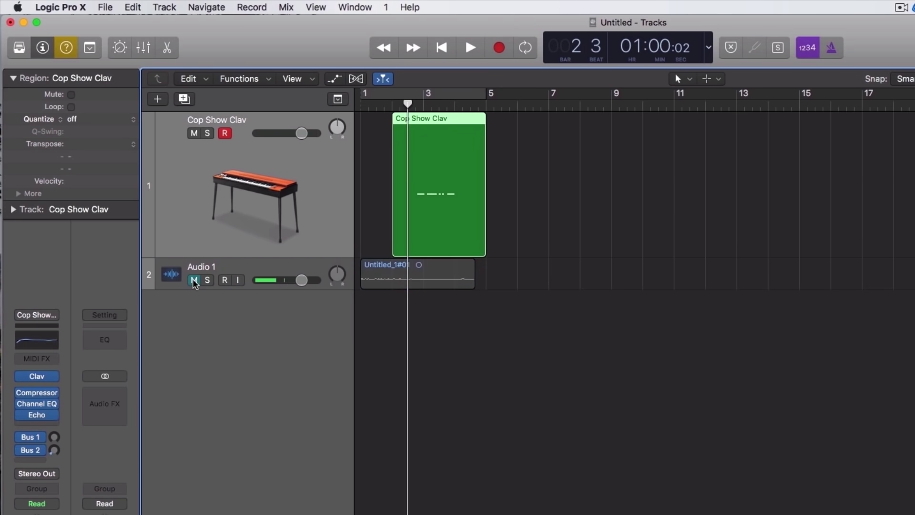
pyautogui.press('space')
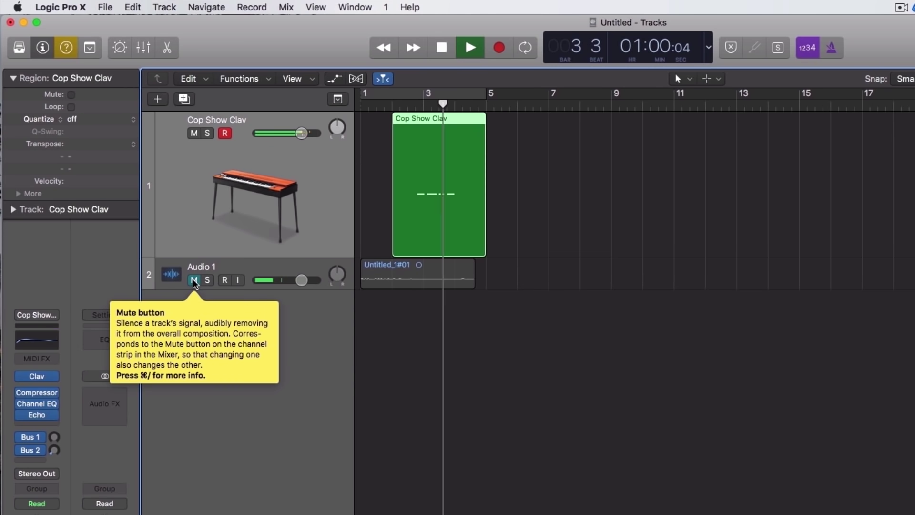
pyautogui.press('space')
# Step: Delete the recorded audio region while keeping its file, then delete the Audio 1 track
pyautogui.click(317, 270)
pyautogui.press('Delete')
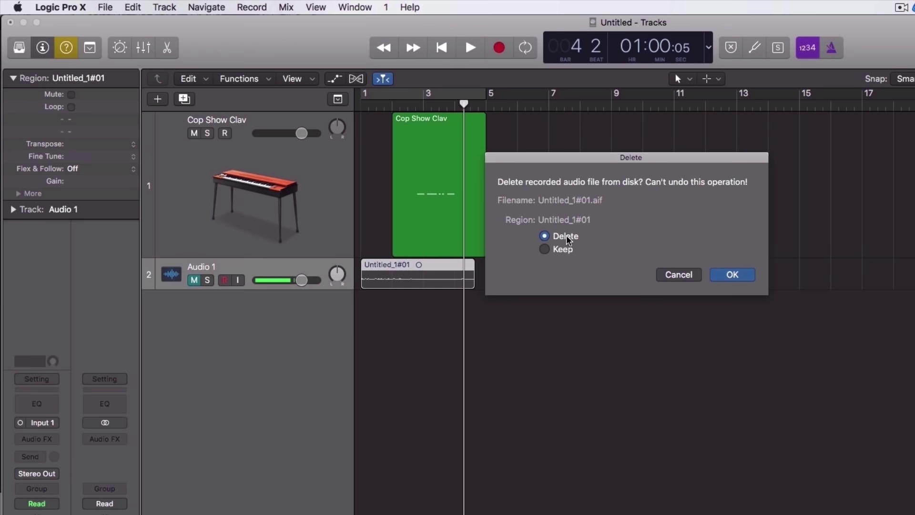
pyautogui.click(563, 251)
pyautogui.click(733, 275)
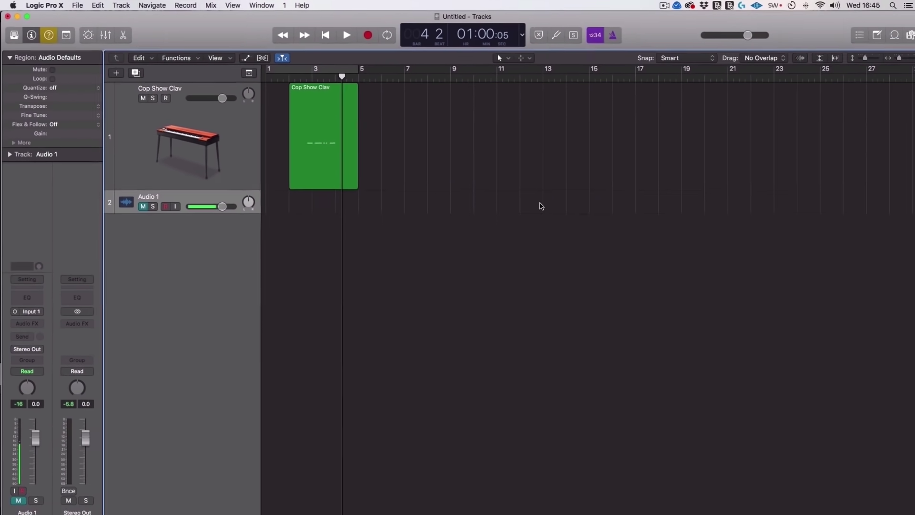
pyautogui.click(903, 35)
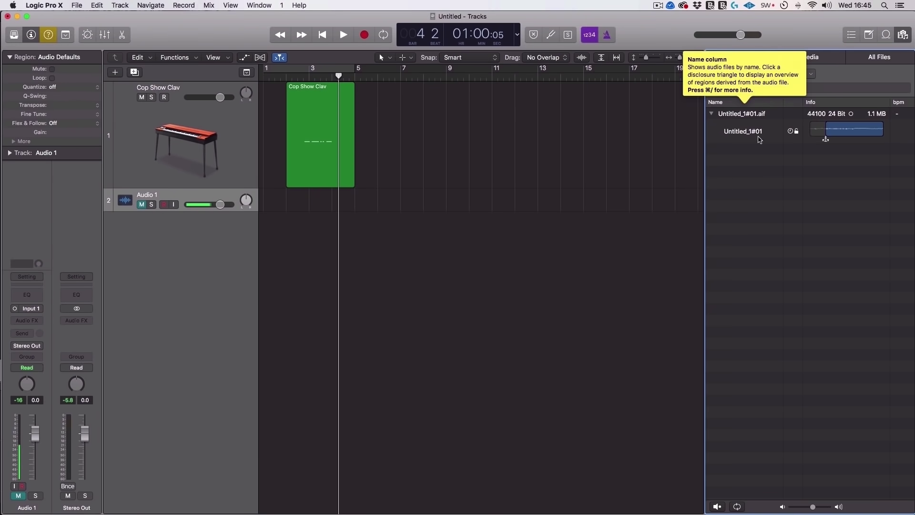
pyautogui.click(903, 37)
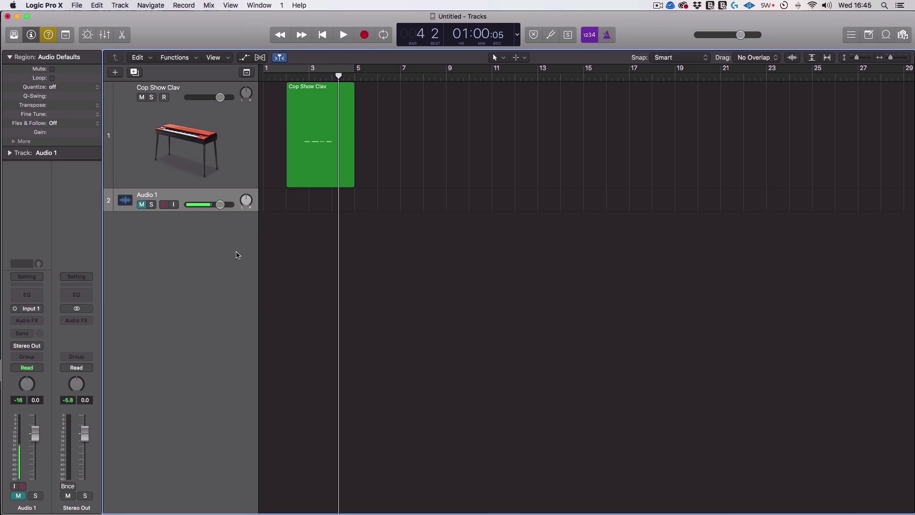
pyautogui.press('super+BackSpace')
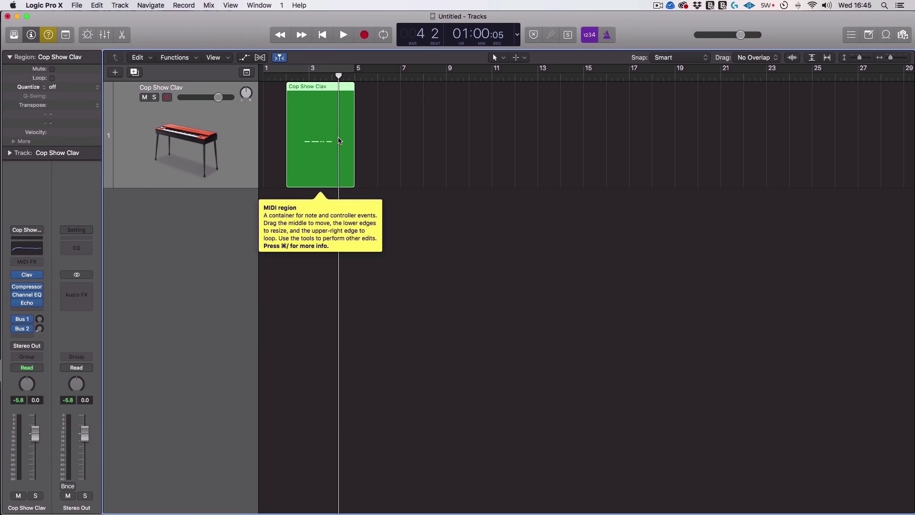
# Step: Move the clav region to bar 1, enlarge track height and zoom out to show bars 1–5
pyautogui.moveTo(288, 184); pyautogui.dragTo(275, 157)
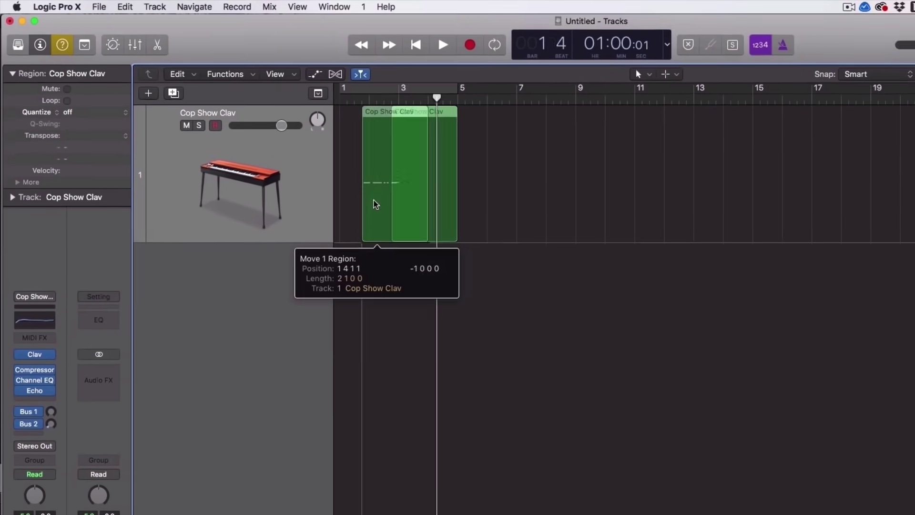
pyautogui.moveTo(377, 217); pyautogui.dragTo(374, 213)
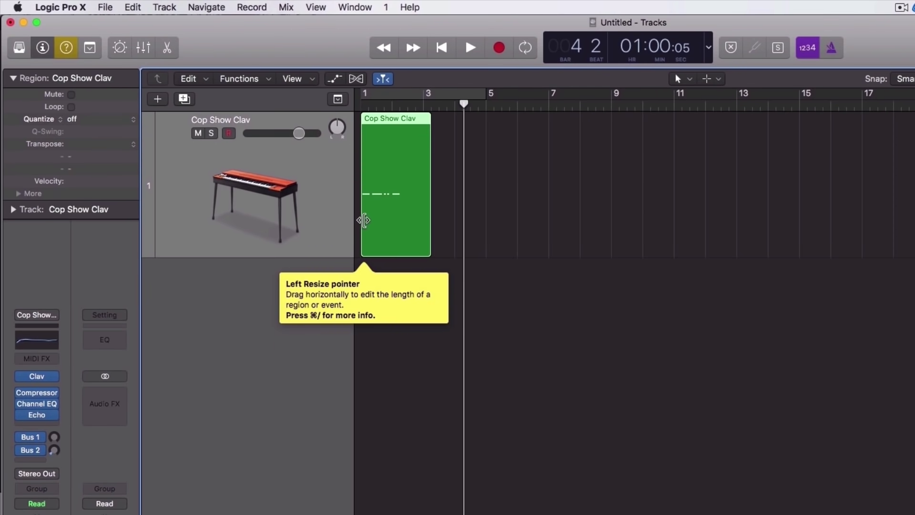
pyautogui.scroll(5, 364, 216)
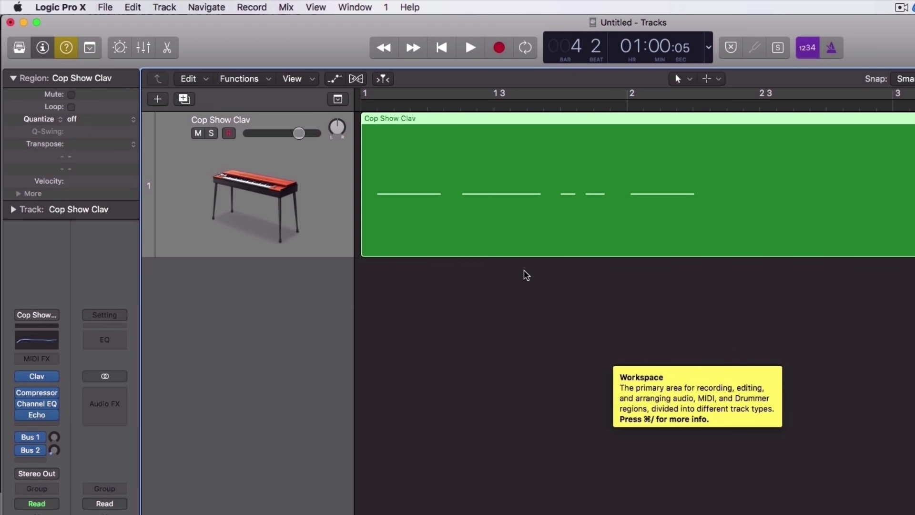
pyautogui.click(834, 82)
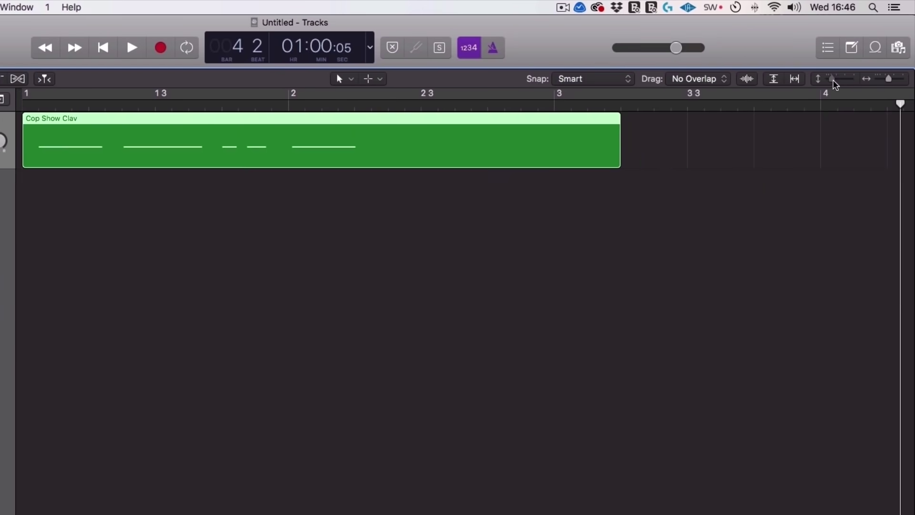
pyautogui.moveTo(834, 82); pyautogui.dragTo(887, 82)
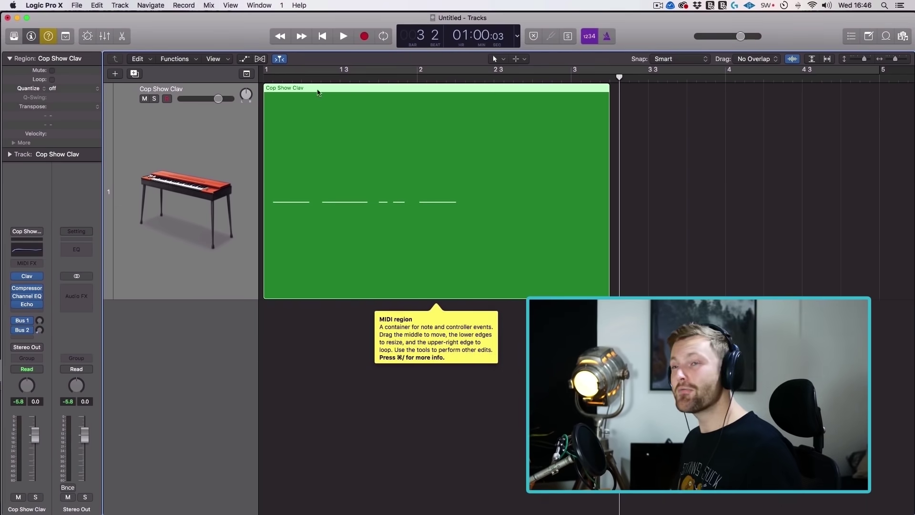
pyautogui.moveTo(147, 23); pyautogui.dragTo(148, 19)
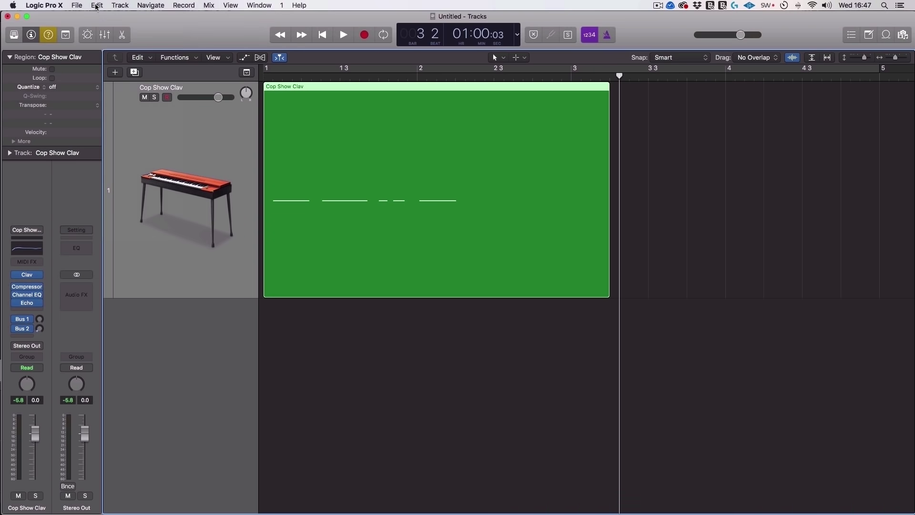
pyautogui.click(44, 5)
pyautogui.moveTo(58, 51)
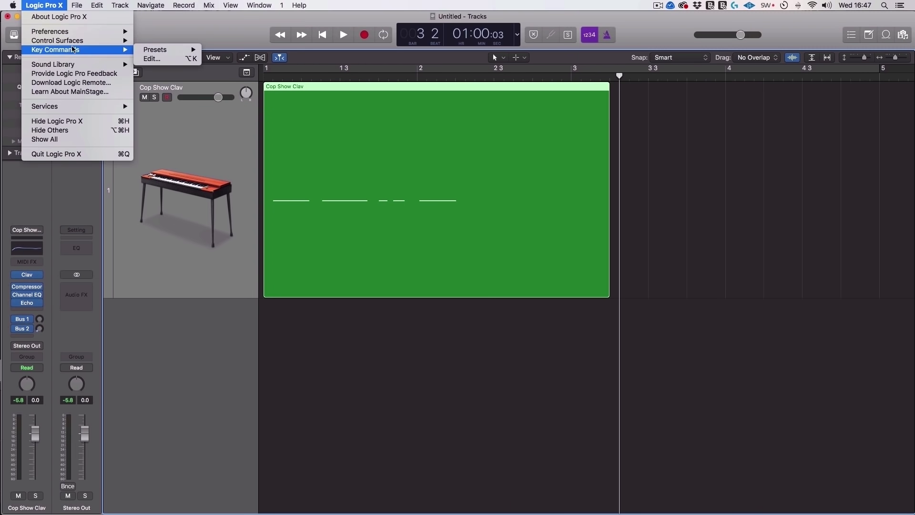
pyautogui.click(151, 59)
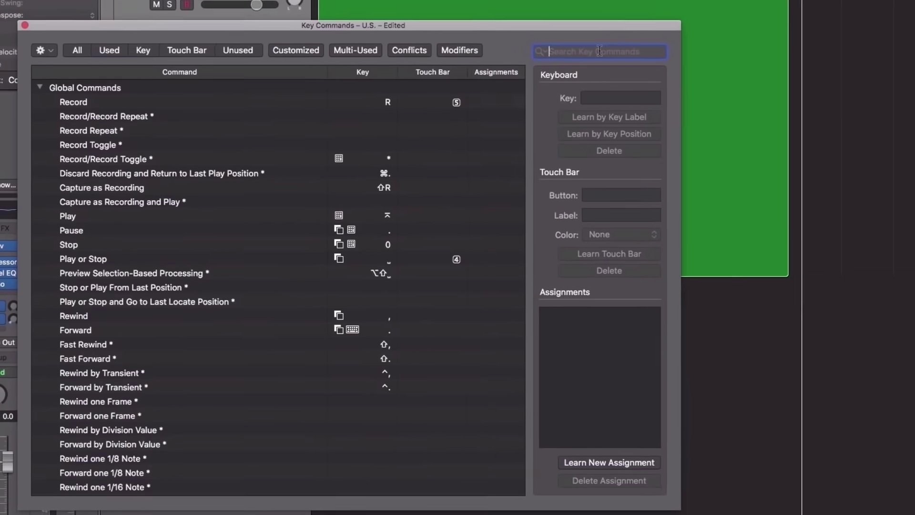
pyautogui.write('zoom')
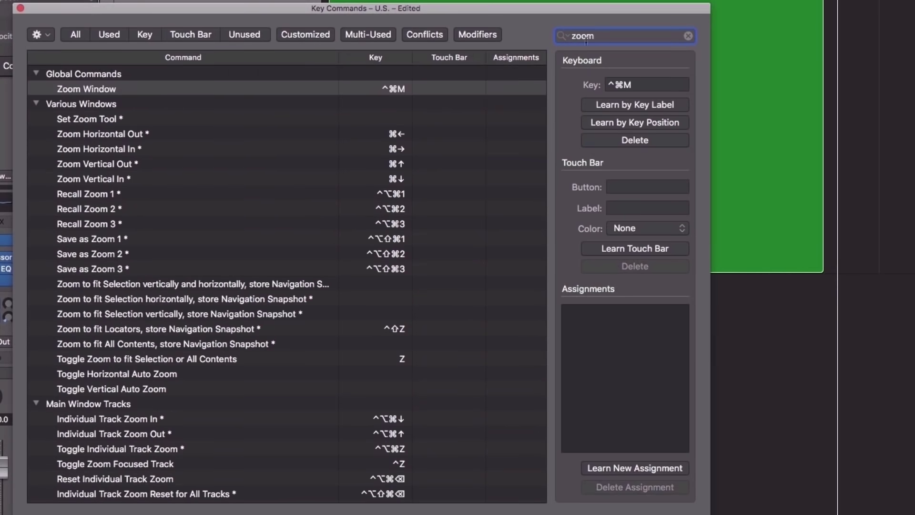
pyautogui.click(402, 137)
pyautogui.click(402, 180)
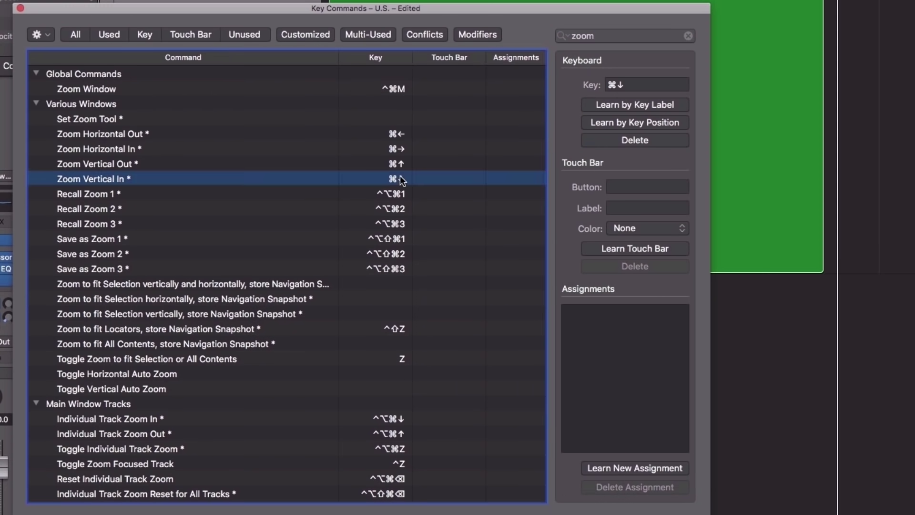
pyautogui.press('Escape')
pyautogui.scroll(15, 367, 242)
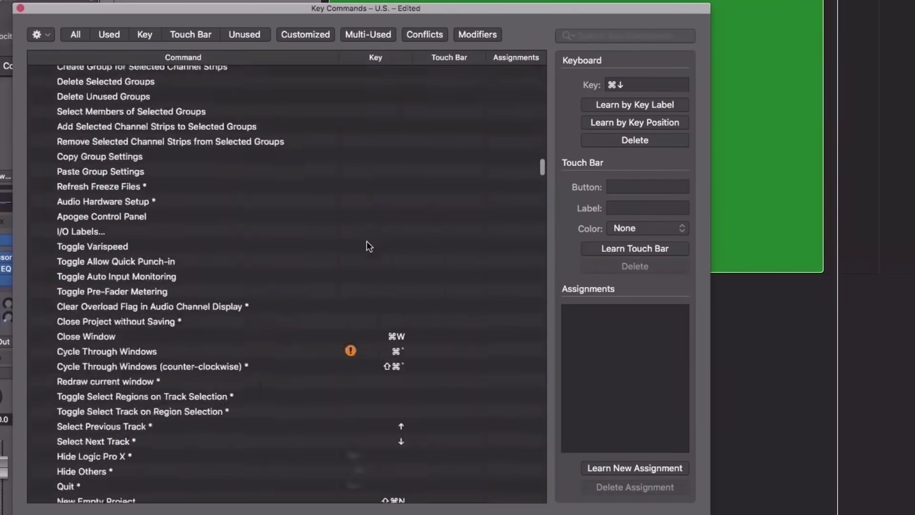
pyautogui.scroll(15, 256, 215)
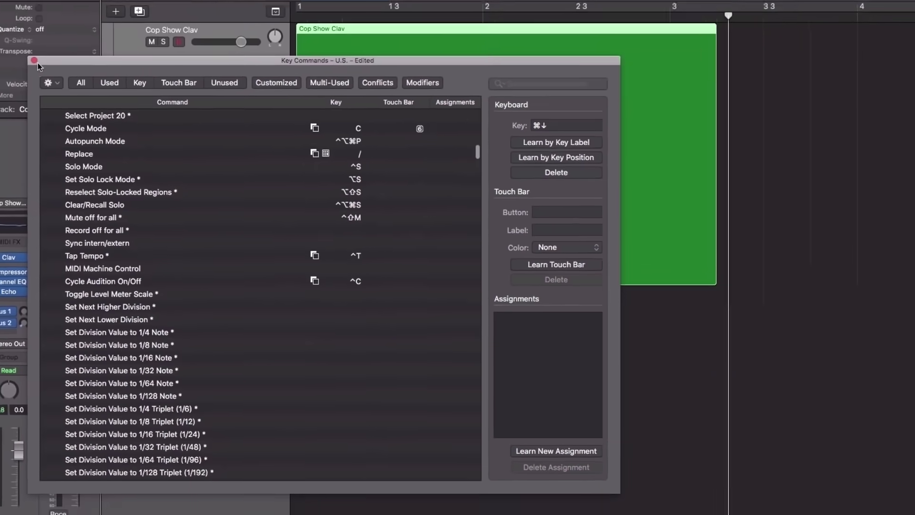
pyautogui.click(36, 61)
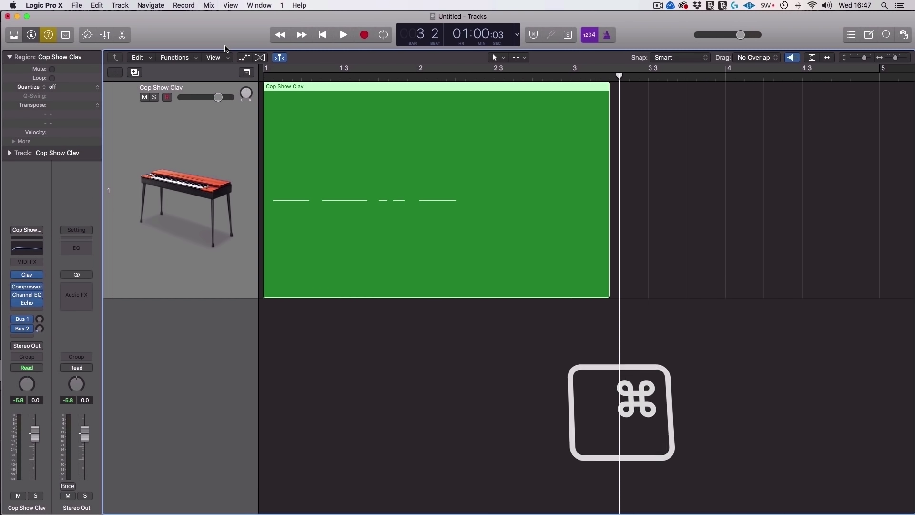
# Step: Open the Mixer with ⌘2, enlarge it to fill the screen, then close it
pyautogui.press('super+2')
pyautogui.moveTo(184, 20); pyautogui.dragTo(174, 15)
pyautogui.moveTo(487, 303); pyautogui.dragTo(912, 512)
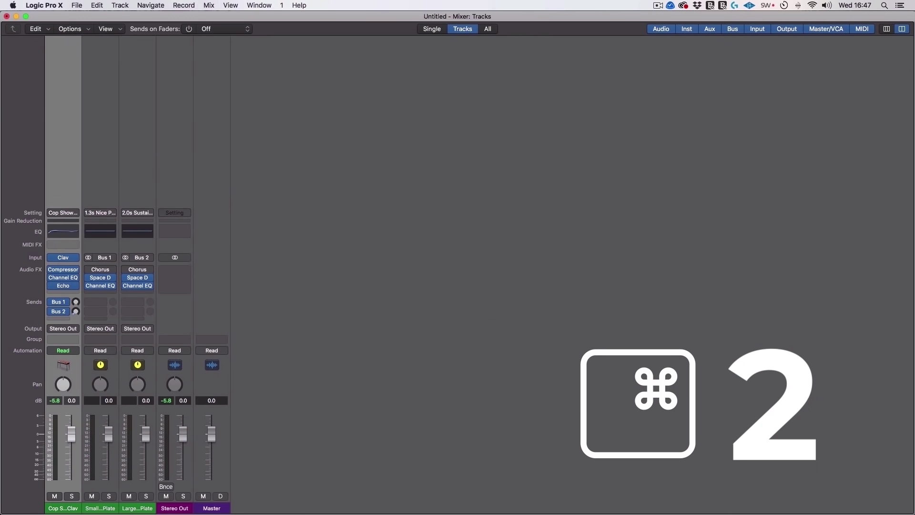
pyautogui.press('super+2')
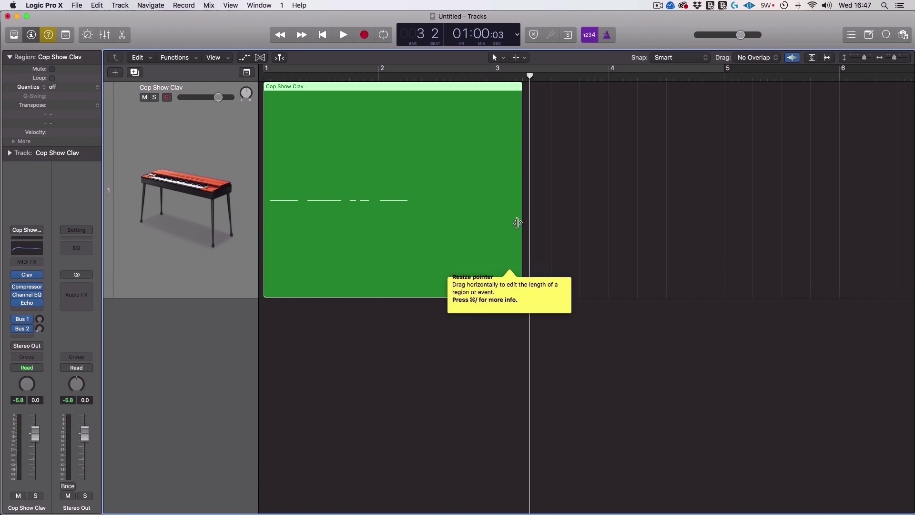
# Step: Trim the Cop Show Clav region to end just before bar 3 and play it back
pyautogui.moveTo(276, 256); pyautogui.dragTo(264, 240)
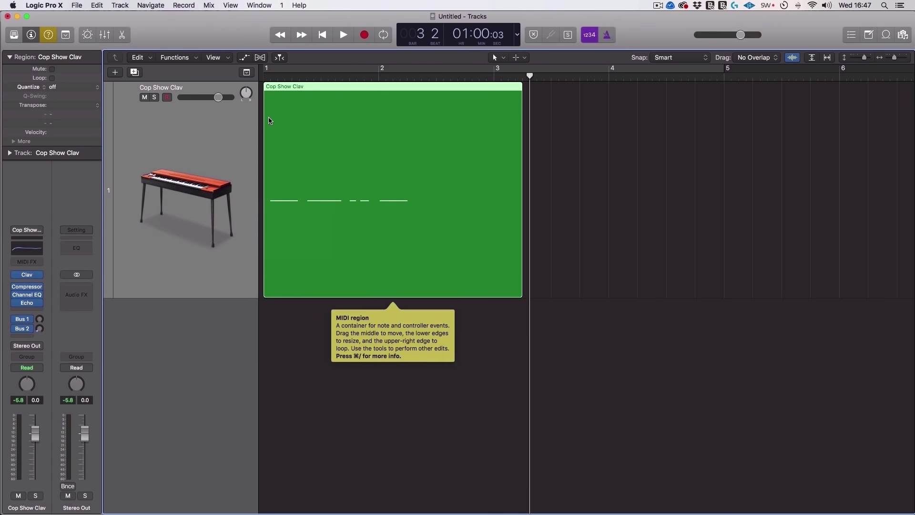
pyautogui.moveTo(267, 121)
pyautogui.mouseDown()
pyautogui.moveTo(445, 124)
pyautogui.moveTo(285, 125)
pyautogui.mouseUp()
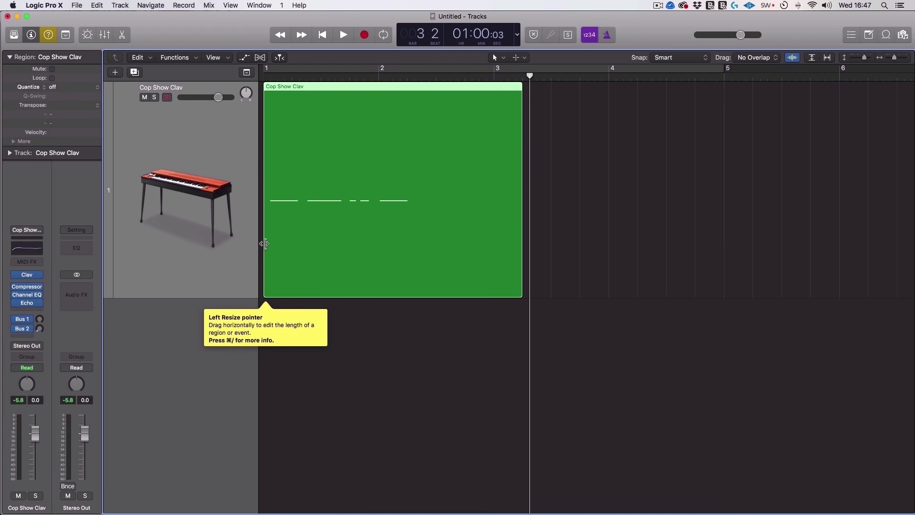
pyautogui.moveTo(521, 210); pyautogui.dragTo(493, 217)
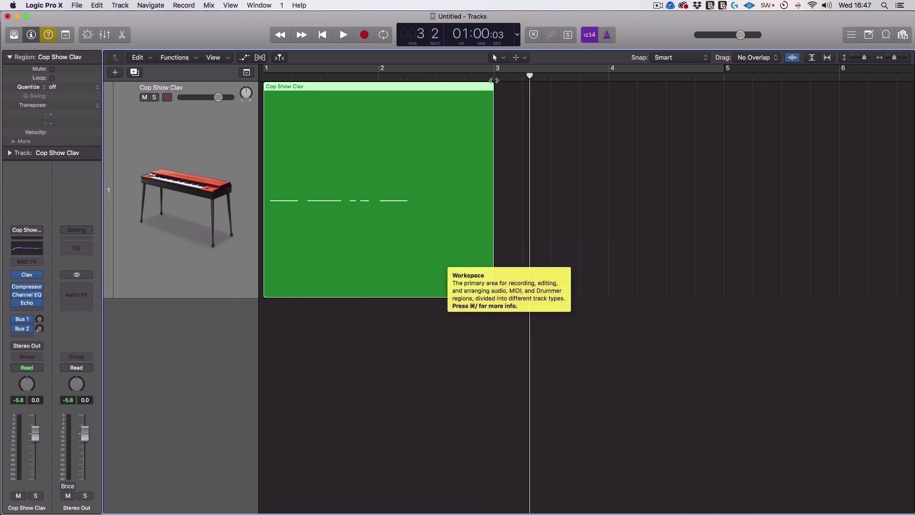
pyautogui.click(663, 57)
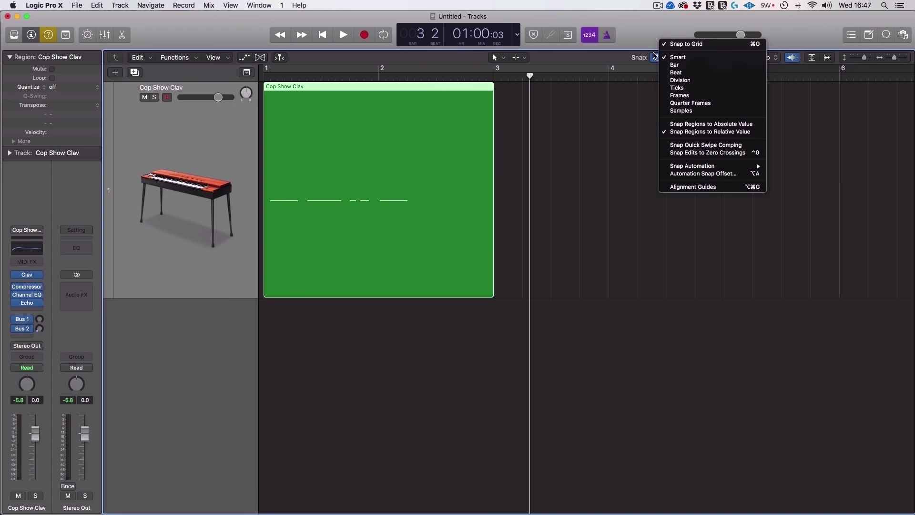
pyautogui.click(646, 39)
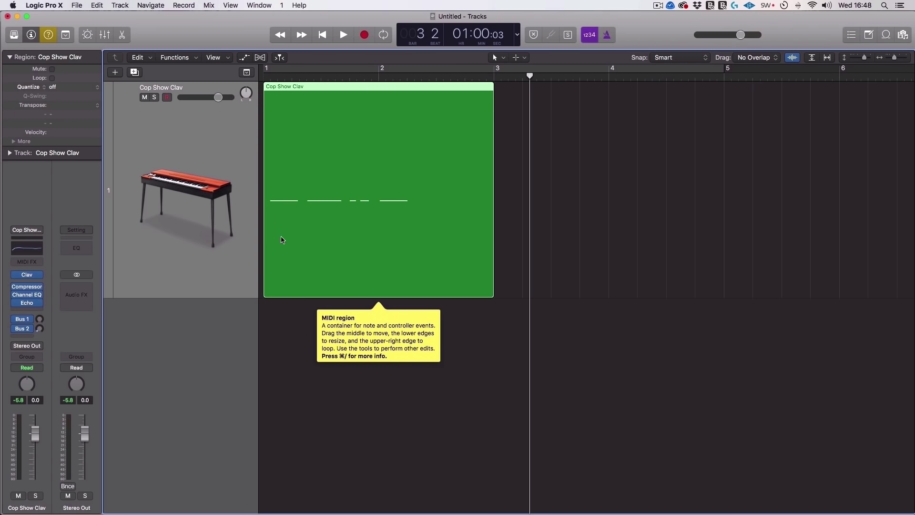
pyautogui.moveTo(266, 238); pyautogui.dragTo(306, 231)
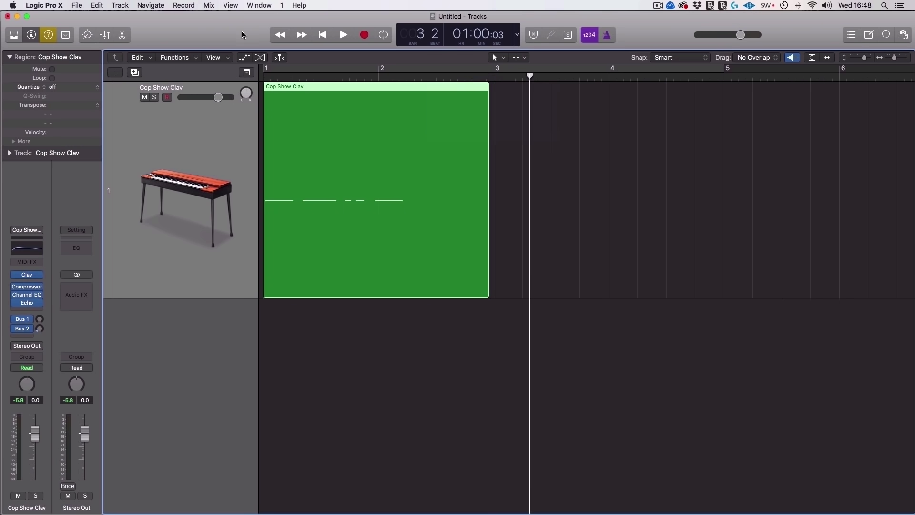
pyautogui.press('space')
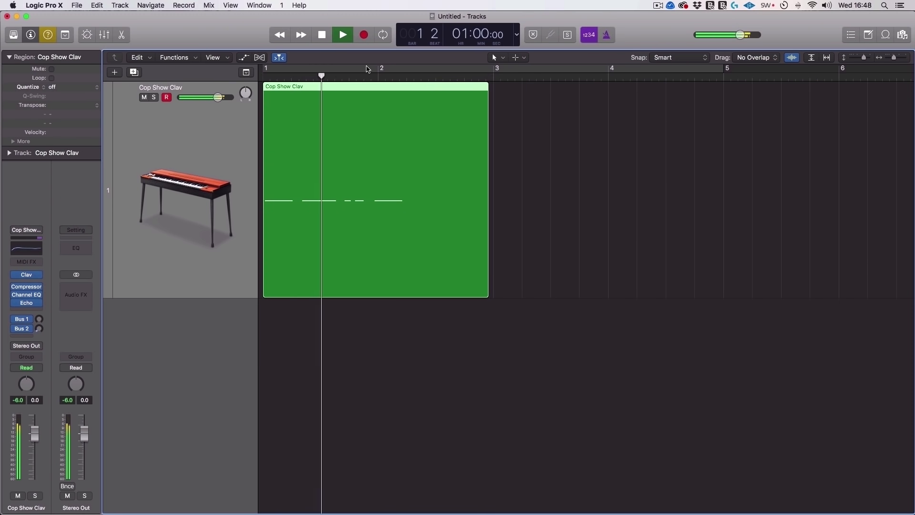
pyautogui.press('space')
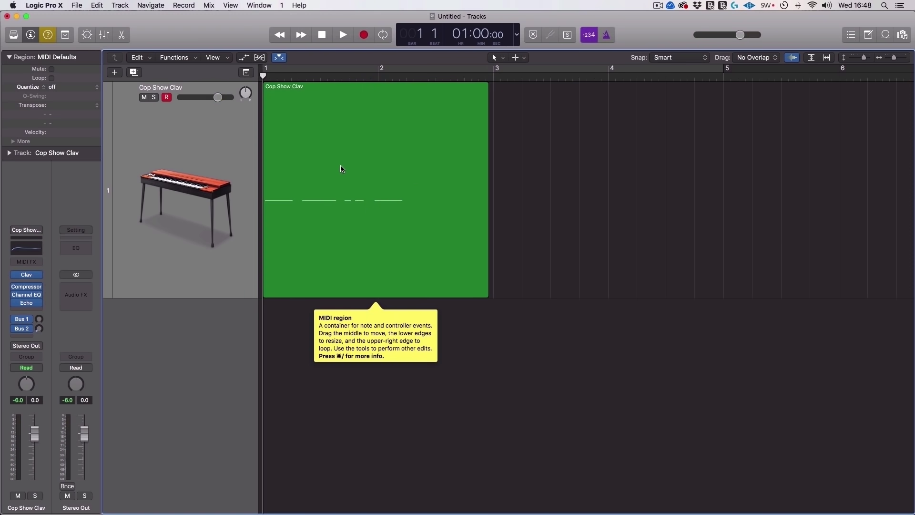
# Step: Select the Cop Show Clav region, give the editor more room, and try moving the region
pyautogui.click(329, 173)
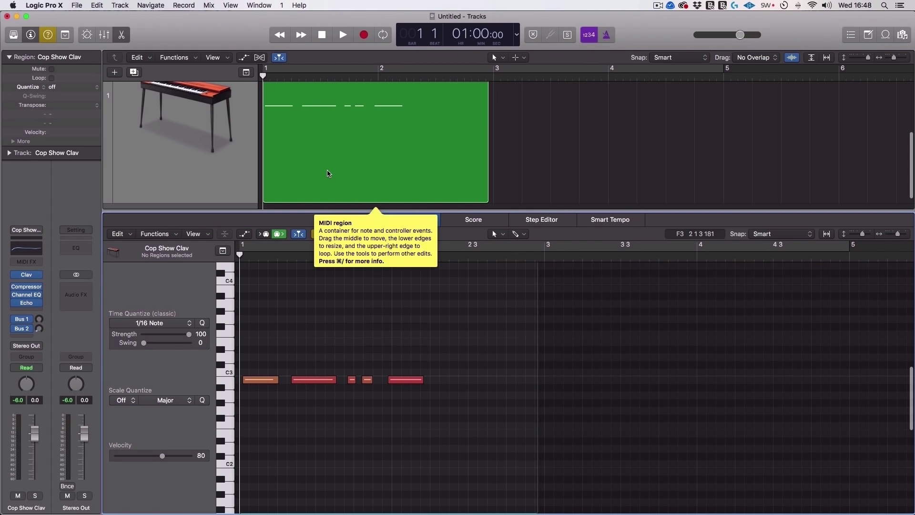
pyautogui.moveTo(470, 210); pyautogui.dragTo(470, 197)
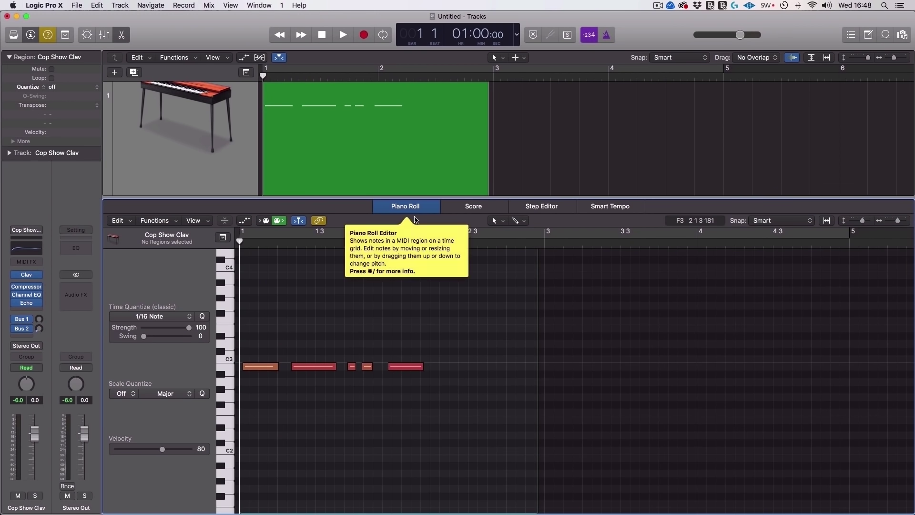
pyautogui.scroll(2, 278, 374)
pyautogui.scroll(-3, 284, 367)
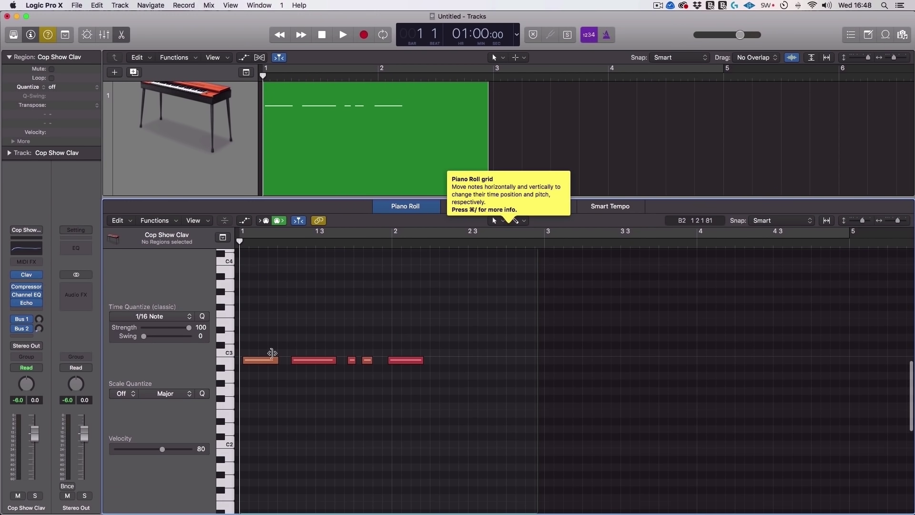
pyautogui.scroll(3, 316, 137)
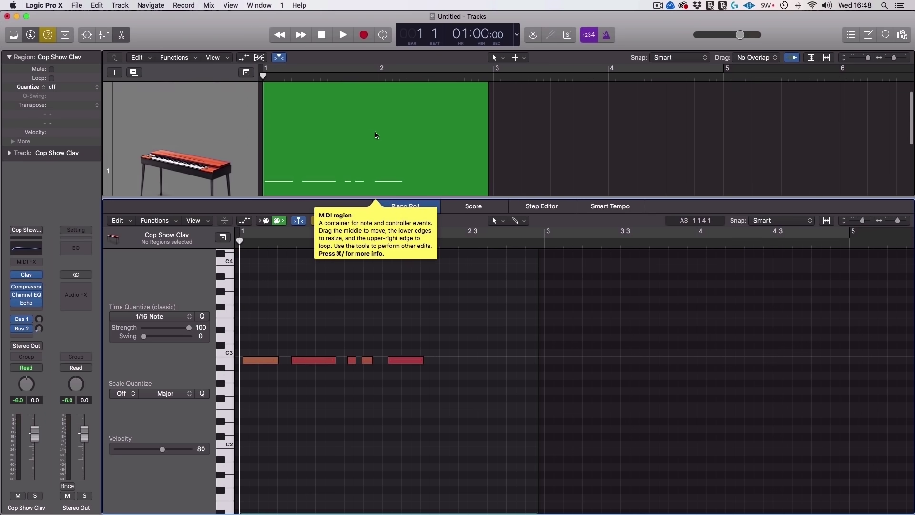
pyautogui.doubleClick(412, 191)
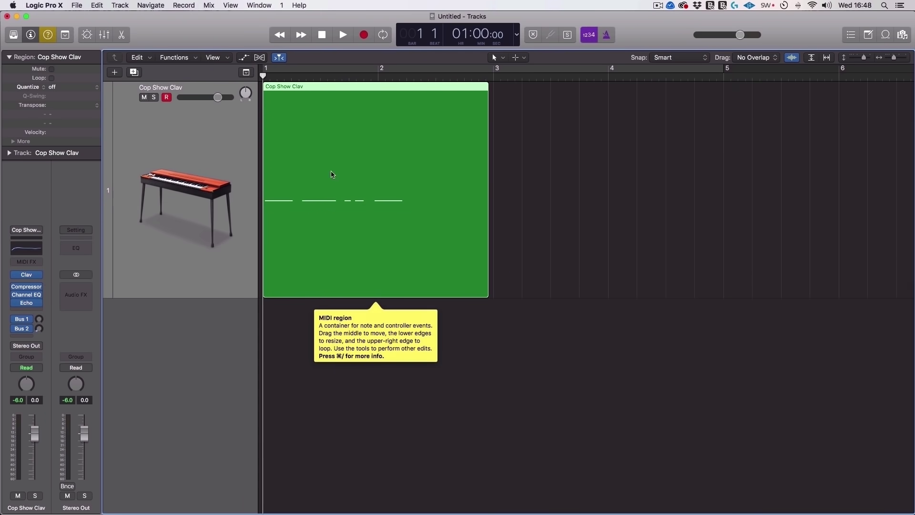
pyautogui.moveTo(391, 179); pyautogui.dragTo(355, 200)
# Step: Raise a note three semitones, lengthen the C3 note, and delete the region's end and middle
pyautogui.doubleClick(313, 208)
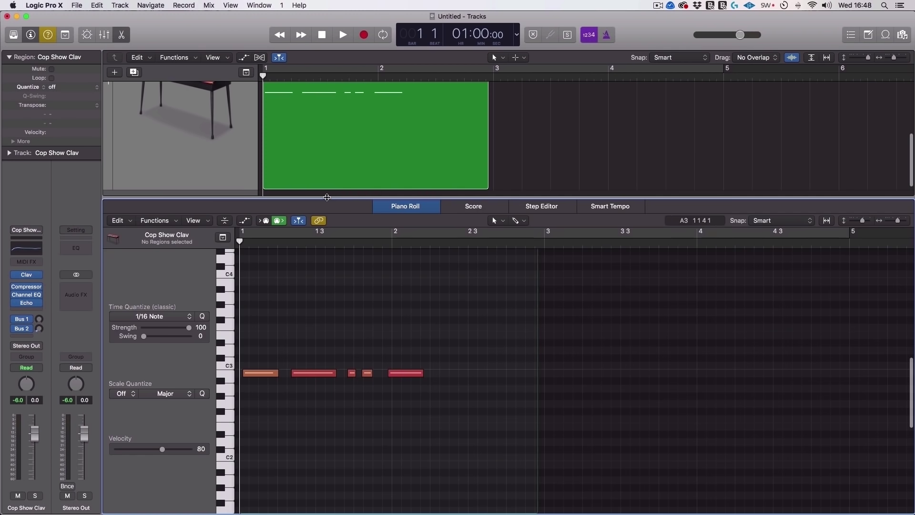
pyautogui.moveTo(303, 373); pyautogui.dragTo(327, 319)
pyautogui.moveTo(277, 371); pyautogui.dragTo(305, 372)
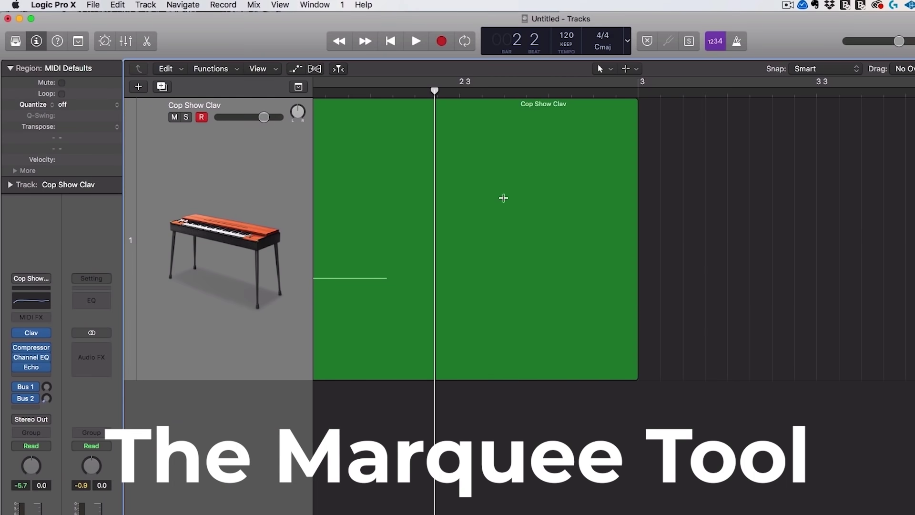
pyautogui.moveTo(501, 200); pyautogui.dragTo(817, 225)
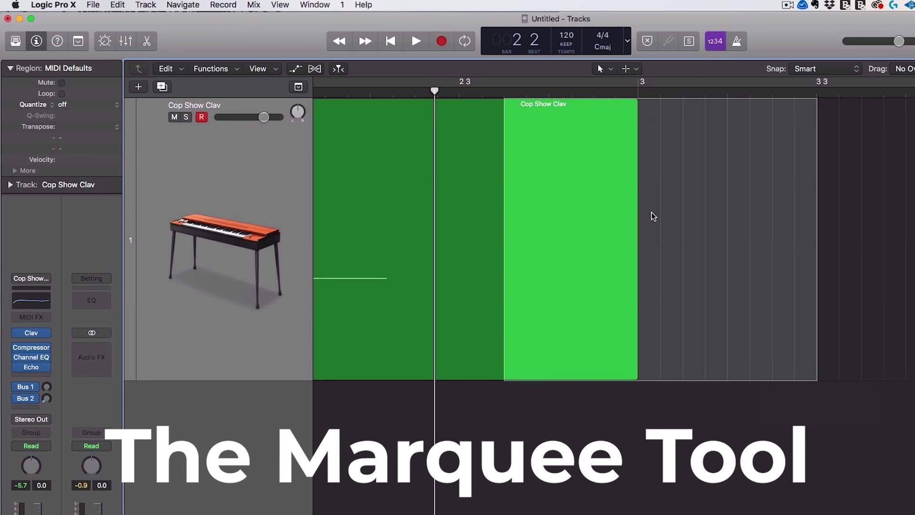
pyautogui.press('Delete')
pyautogui.moveTo(403, 203); pyautogui.dragTo(458, 203)
pyautogui.press('Delete')
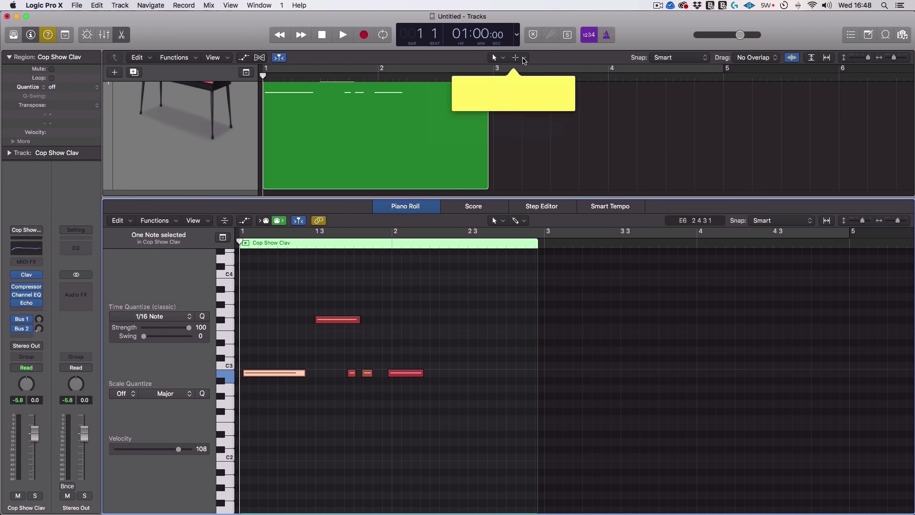
# Step: Add an E3 note at bar 1 beat 2, adjust note lengths, and play the part
pyautogui.click(524, 58)
pyautogui.click(498, 99)
pyautogui.click(324, 342)
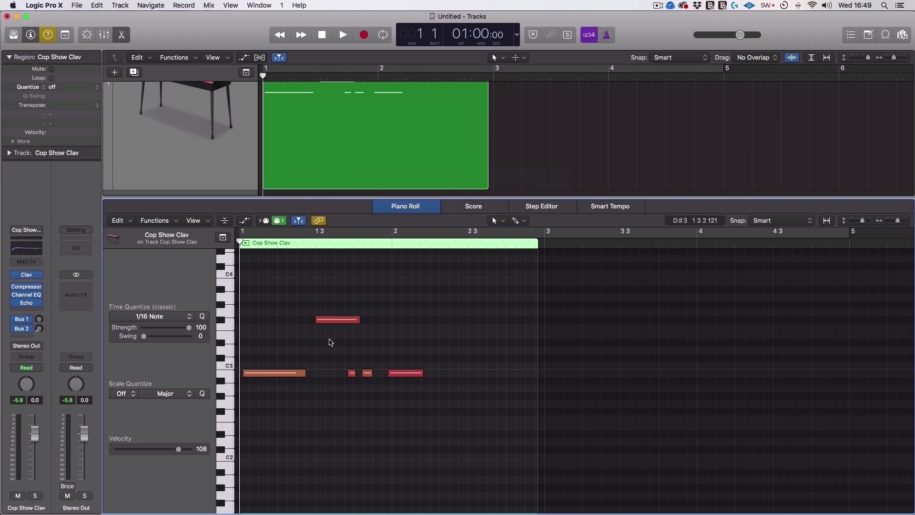
pyautogui.click(288, 339)
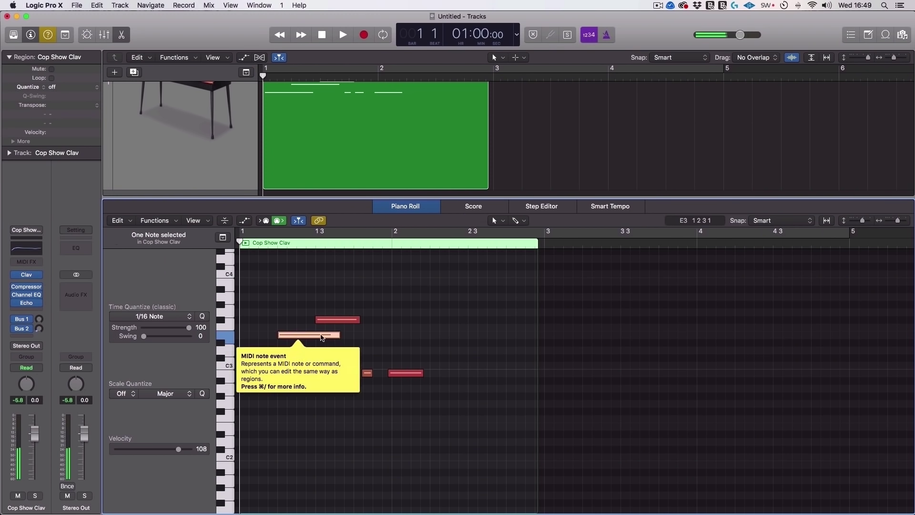
pyautogui.moveTo(336, 335); pyautogui.dragTo(313, 336)
pyautogui.moveTo(305, 373); pyautogui.dragTo(277, 374)
pyautogui.press('space')
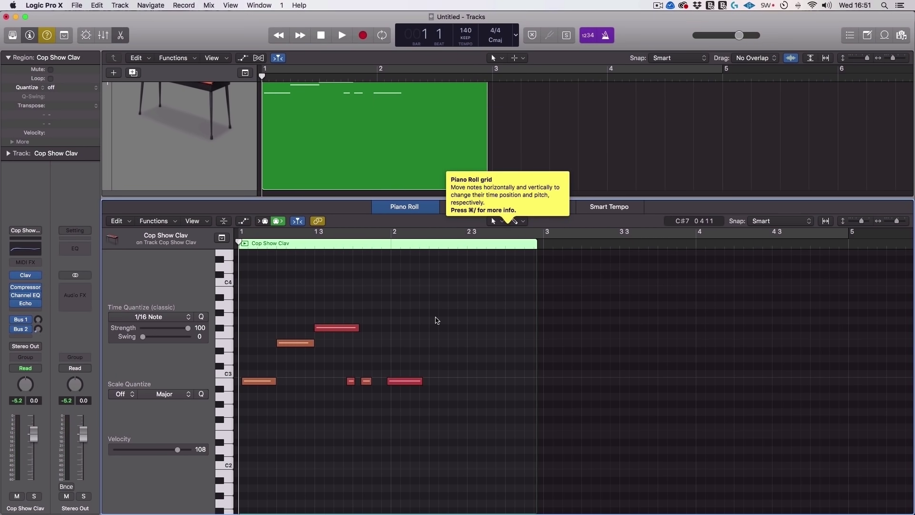
# Step: Delete all notes with Cmd+A and Delete, then close the Piano Roll with E
pyautogui.press('super+a')
pyautogui.press('Delete')
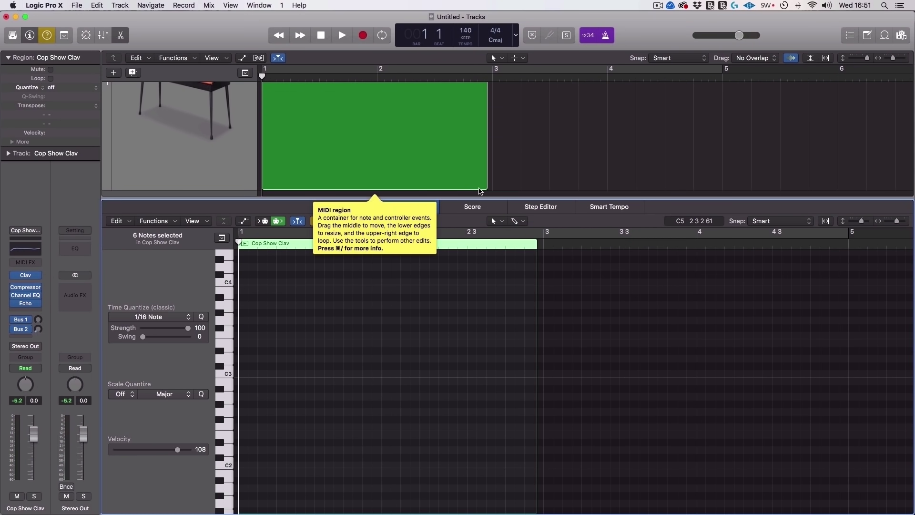
pyautogui.press('e')
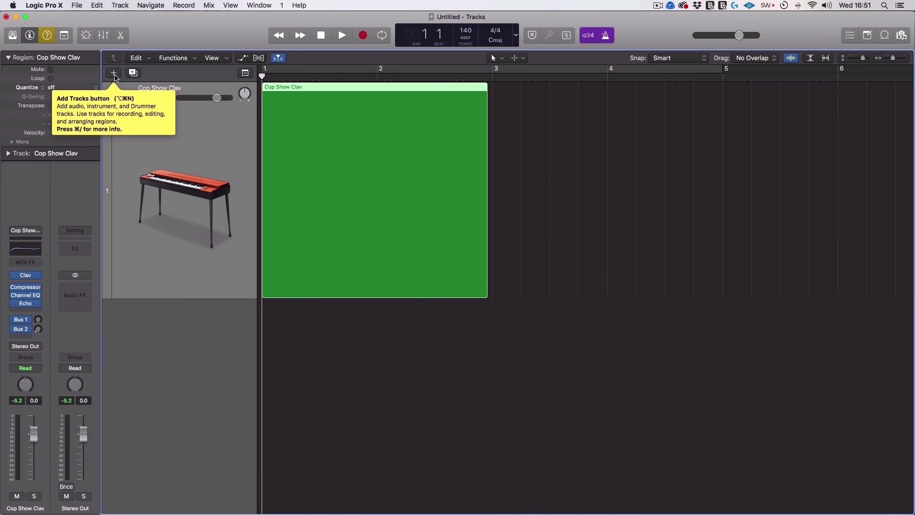
# Step: Create a Drummer track and play back its Glowstick beat
pyautogui.click(114, 74)
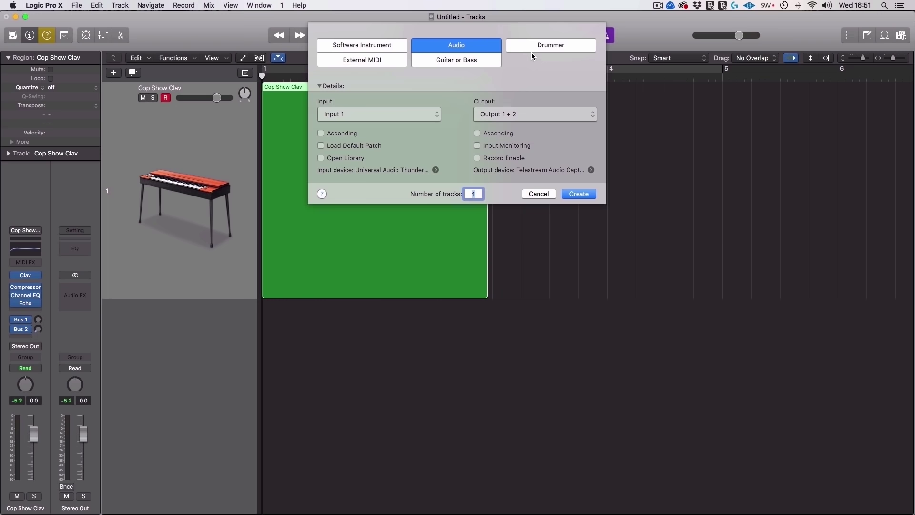
pyautogui.click(551, 47)
pyautogui.click(590, 157)
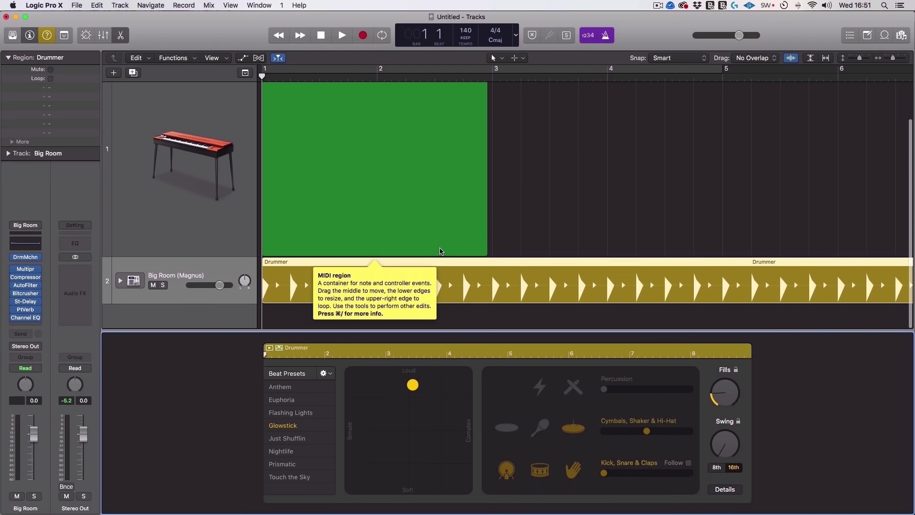
pyautogui.press('space')
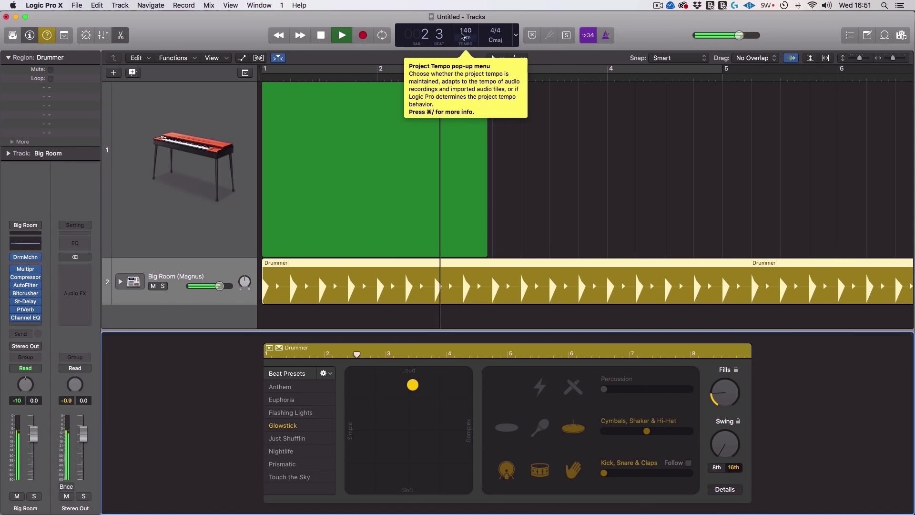
pyautogui.press('space')
# Step: Drop the project tempo from 140 to 110, replay the beat from the start, and close the Drummer editor
pyautogui.moveTo(465, 33); pyautogui.dragTo(465, 62)
pyautogui.press('q')
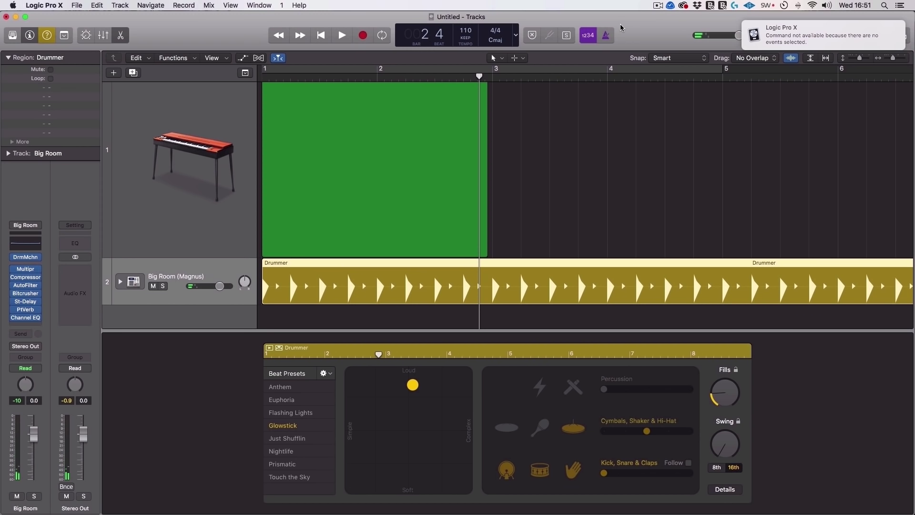
pyautogui.press('Return')
pyautogui.press('space')
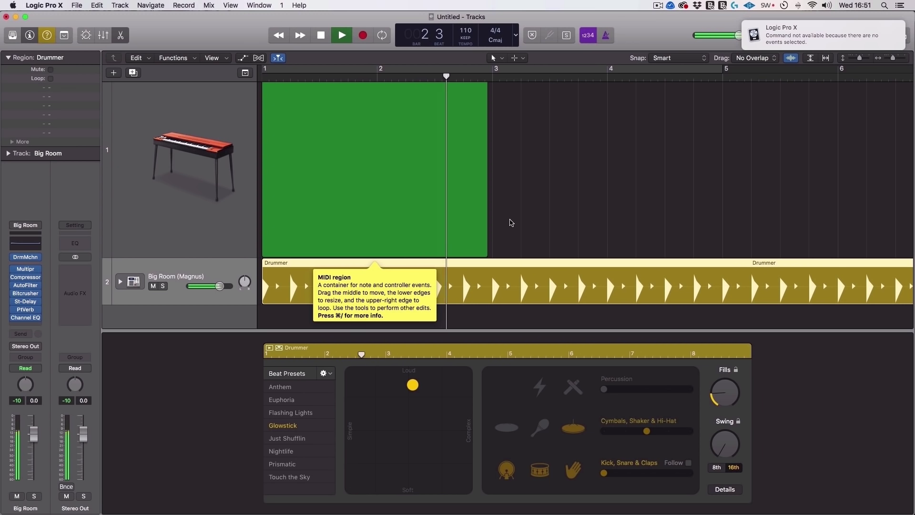
pyautogui.press('space')
pyautogui.press('e')
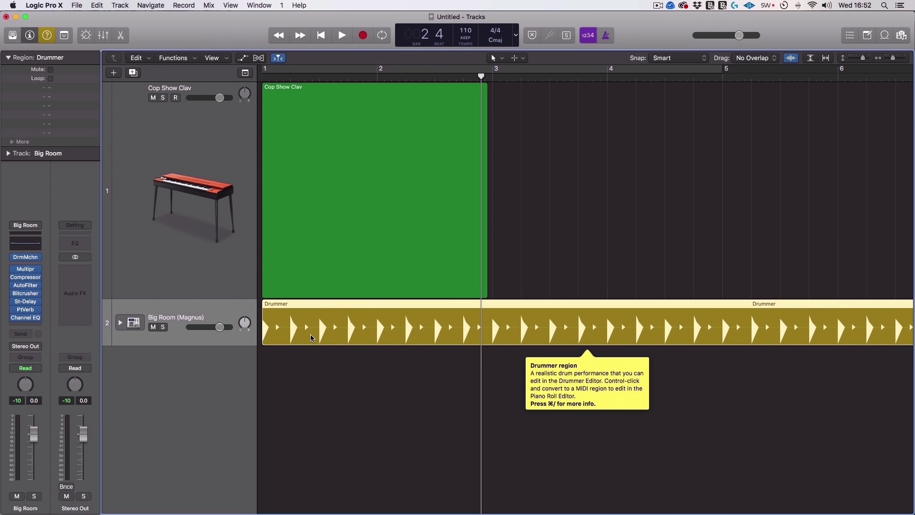
# Step: Delete the Drummer track and create a Software Instrument track with a stereo EXS24 sampler
pyautogui.press('Delete')
pyautogui.press('Delete')
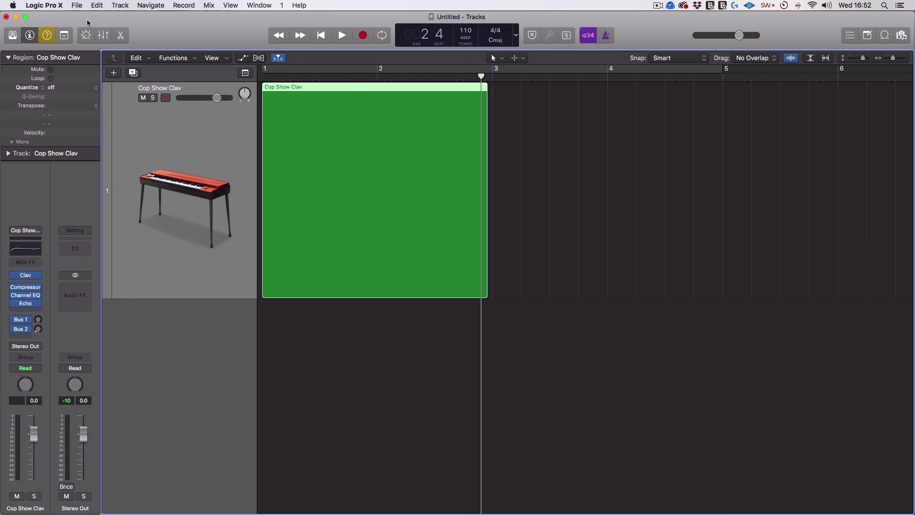
pyautogui.click(114, 73)
pyautogui.click(376, 114)
pyautogui.moveTo(406, 207)
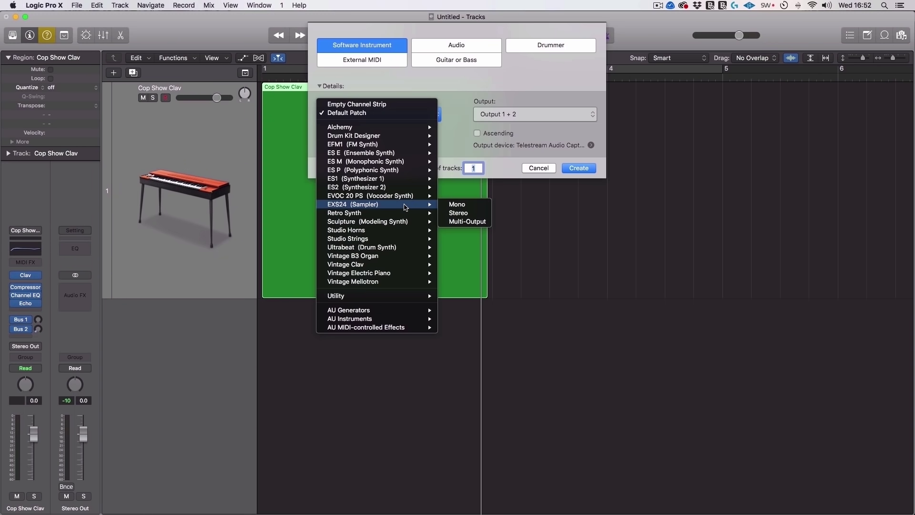
pyautogui.click(459, 213)
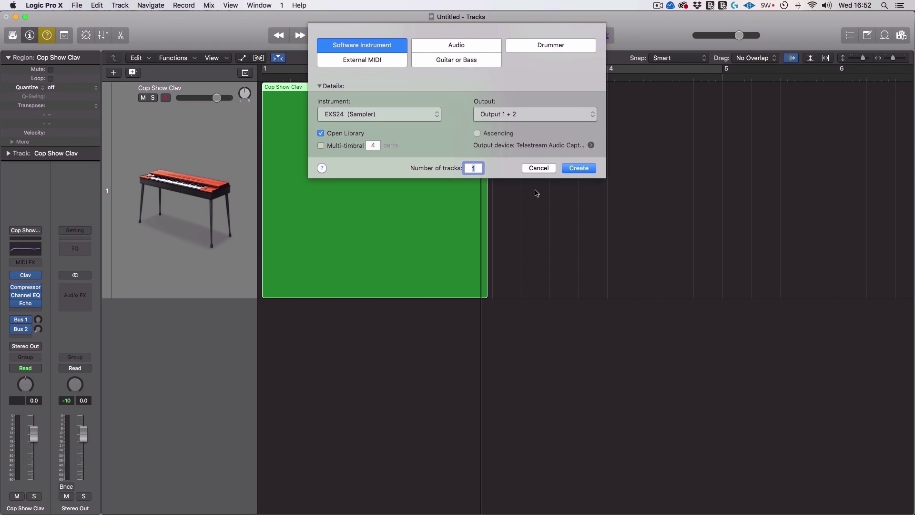
pyautogui.click(579, 168)
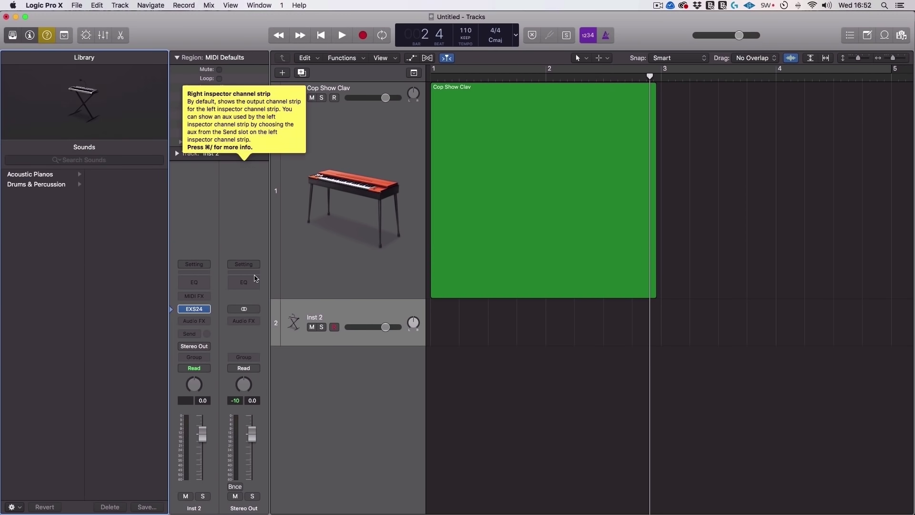
# Step: Load Acoustic Pianos > Steinway Piano 2 onto track 2, show the EXS24 window, and record-arm the track
pyautogui.click(43, 185)
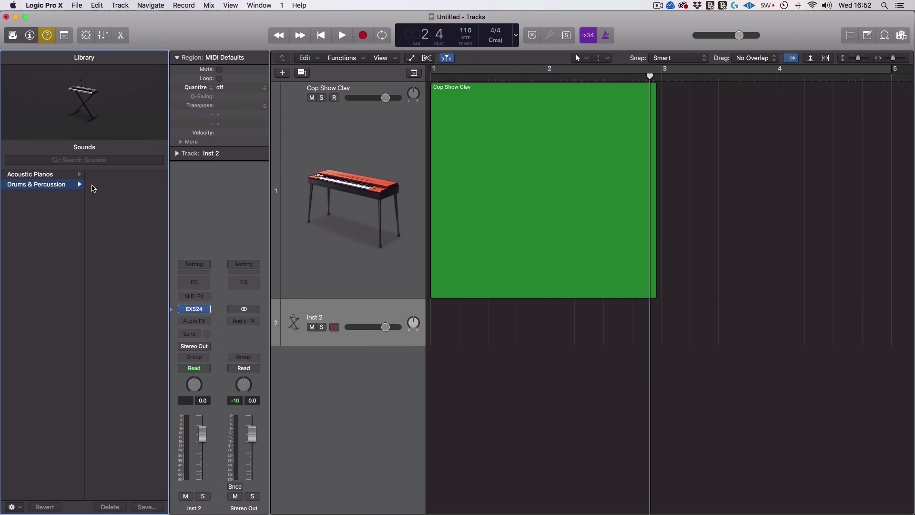
pyautogui.click(71, 174)
pyautogui.click(110, 185)
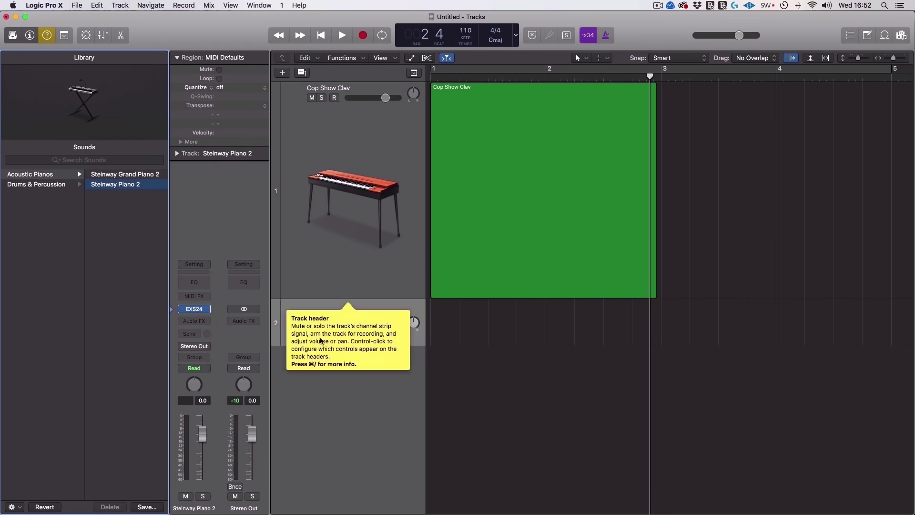
pyautogui.click(194, 309)
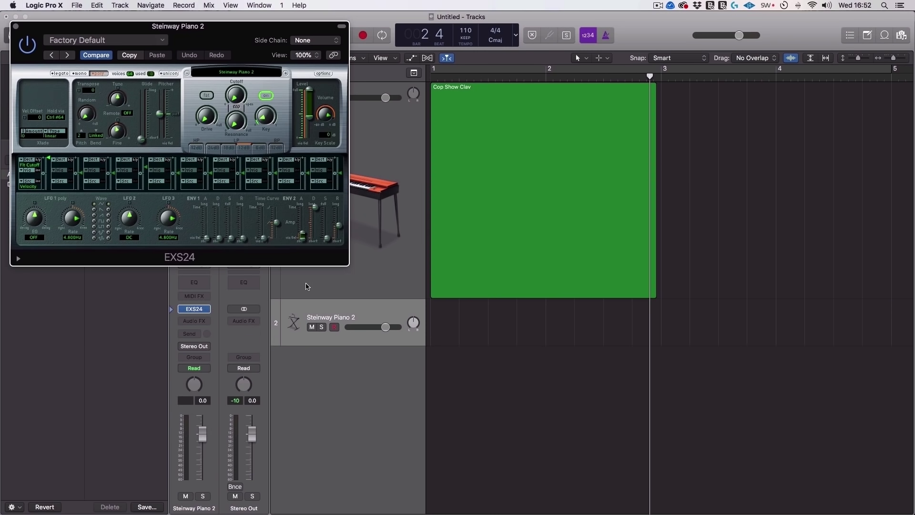
pyautogui.click(334, 327)
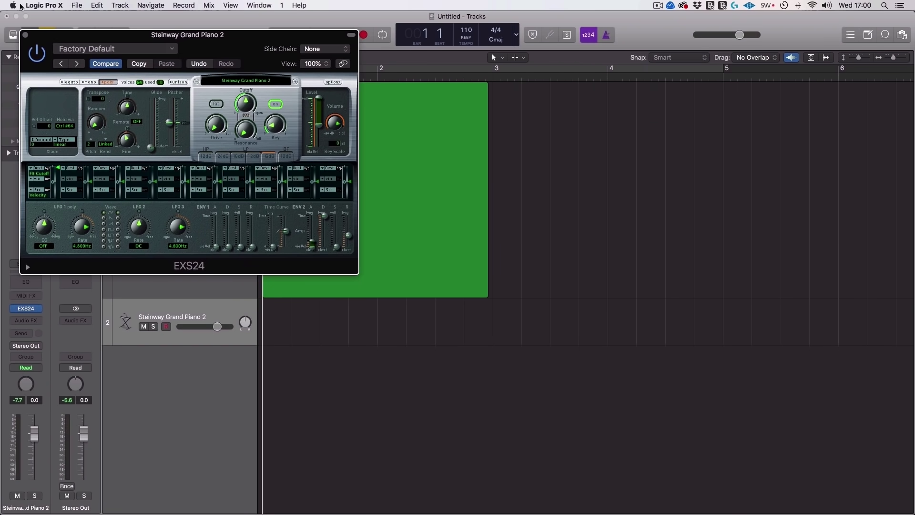
# Step: Enable all options in Advanced Tools preferences, then move the EXS24 window to the centre
pyautogui.click(44, 5)
pyautogui.moveTo(71, 31)
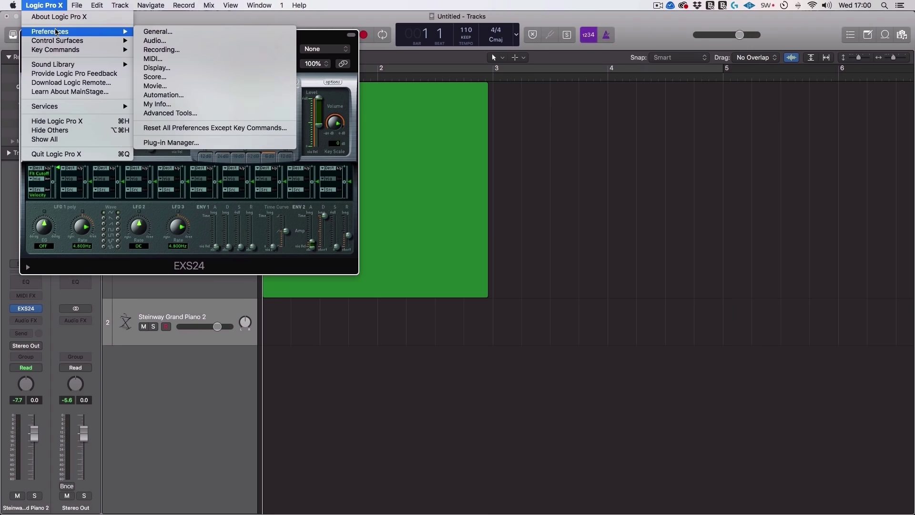
pyautogui.click(161, 113)
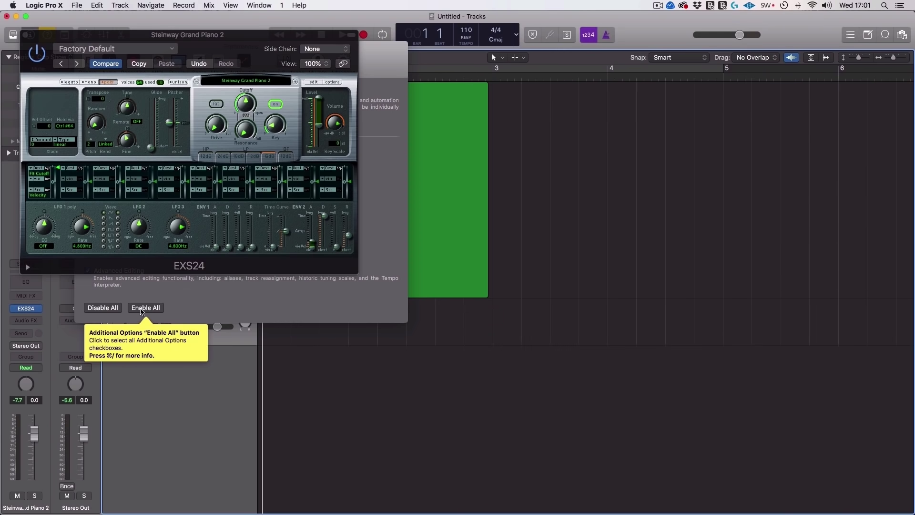
pyautogui.click(142, 308)
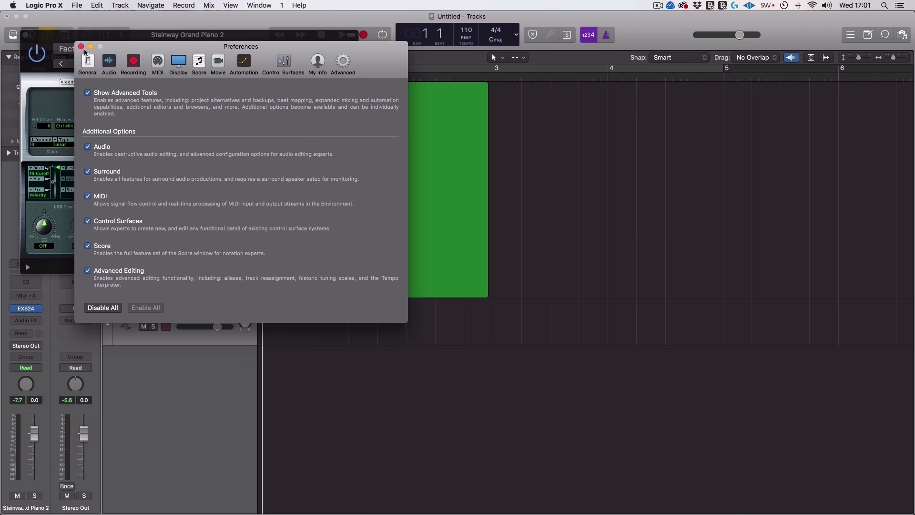
pyautogui.click(81, 46)
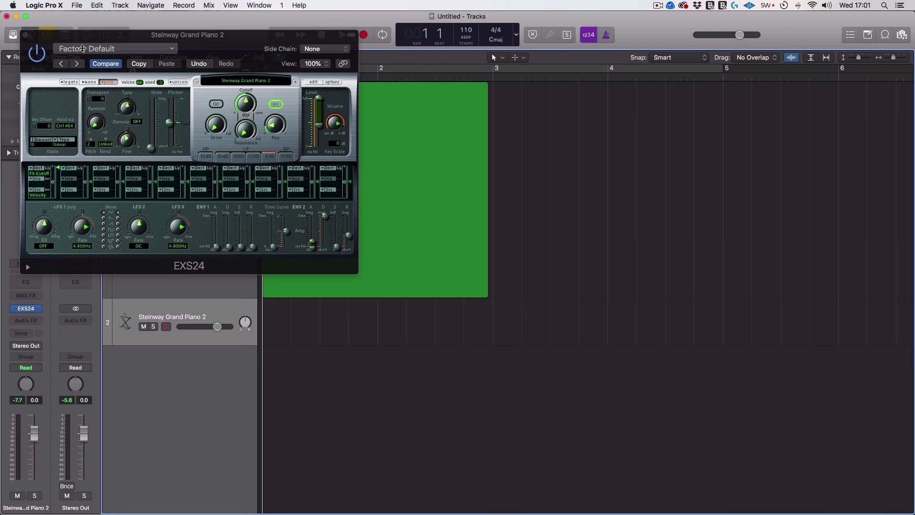
pyautogui.moveTo(222, 35); pyautogui.dragTo(413, 79)
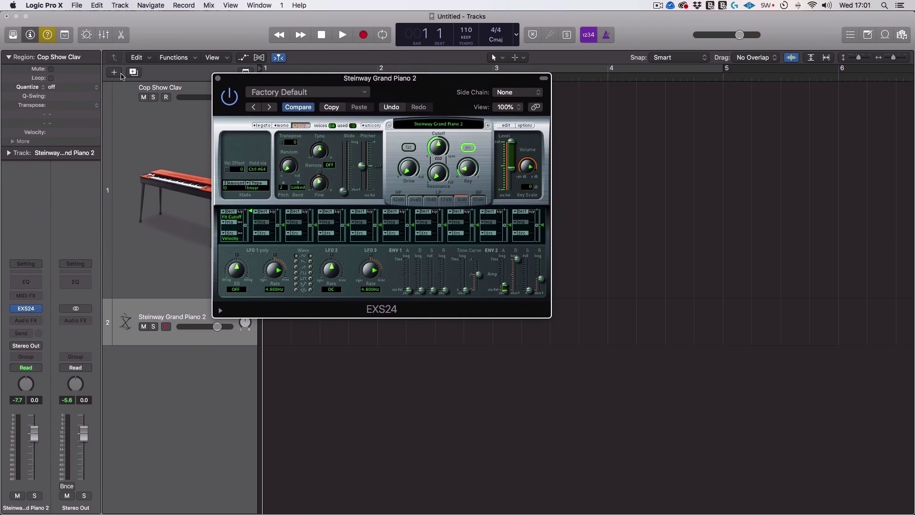
# Step: Turn off Quick Help, unload the EXS24 instrument, and open the editor for the empty instrument
pyautogui.click(49, 36)
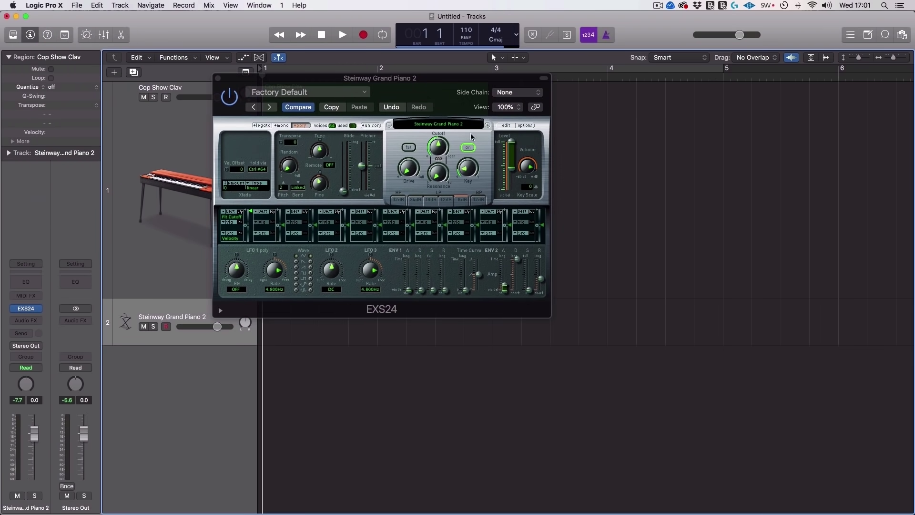
pyautogui.click(506, 126)
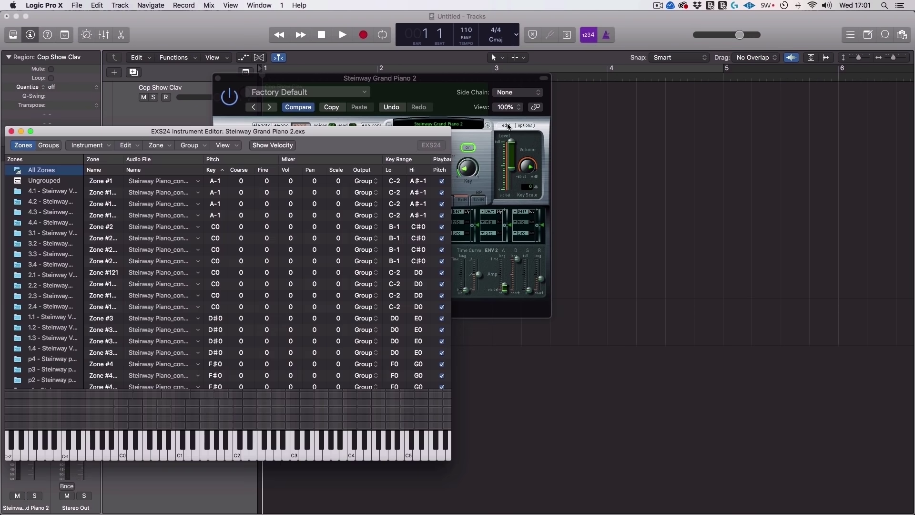
pyautogui.click(11, 132)
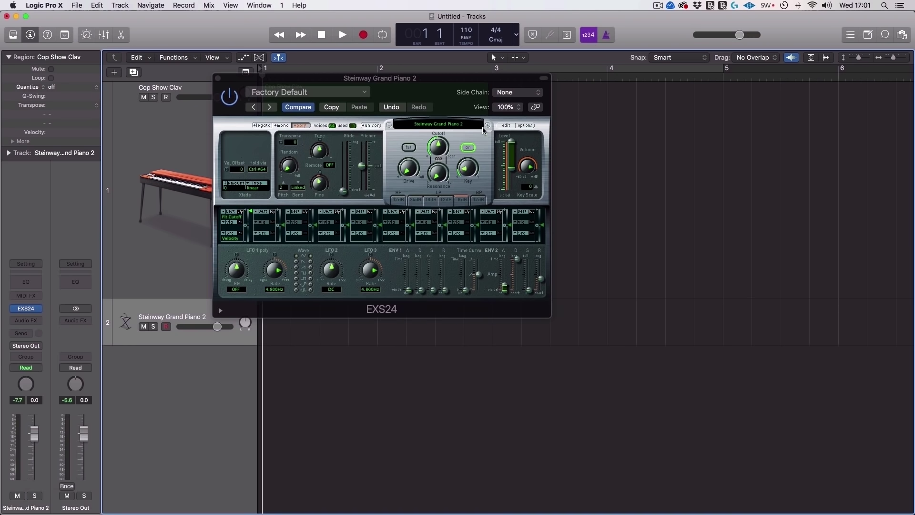
pyautogui.click(441, 125)
pyautogui.click(449, 137)
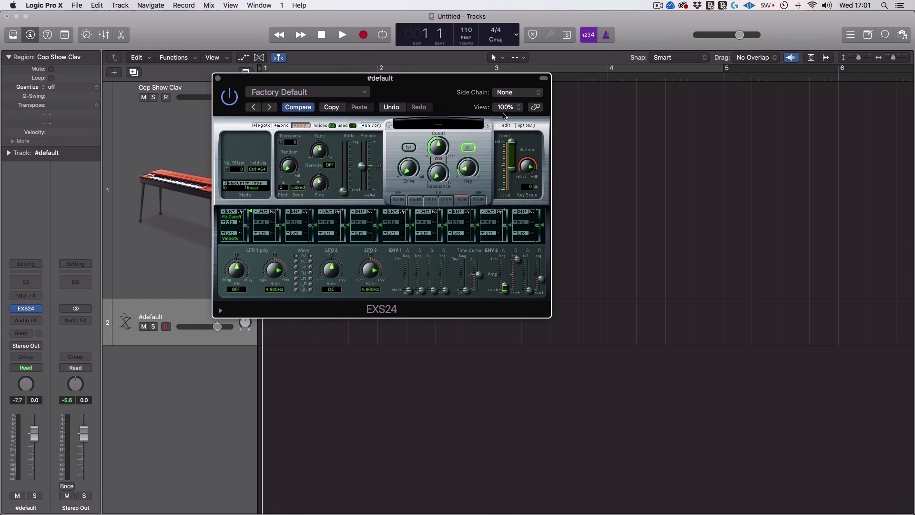
pyautogui.click(506, 125)
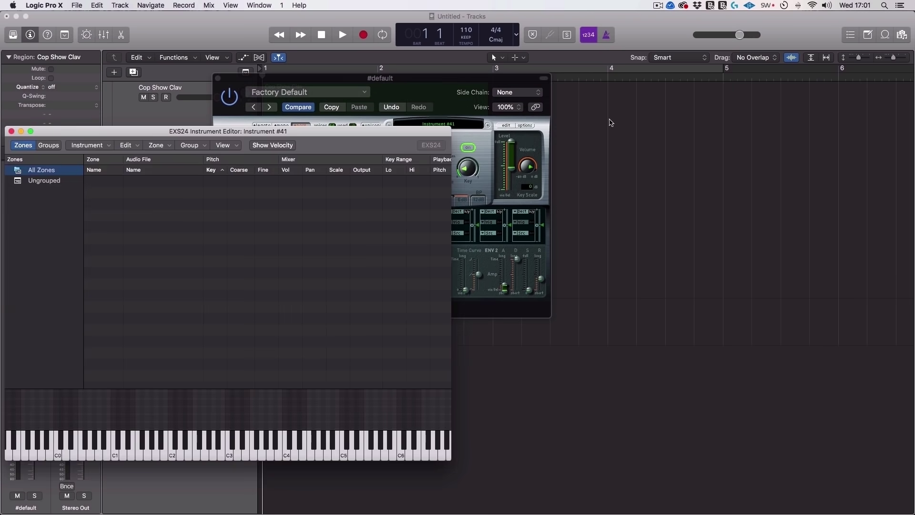
# Step: Drag the Big Tom Break loop from the Loop Browser into the EXS24 zones
pyautogui.click(886, 35)
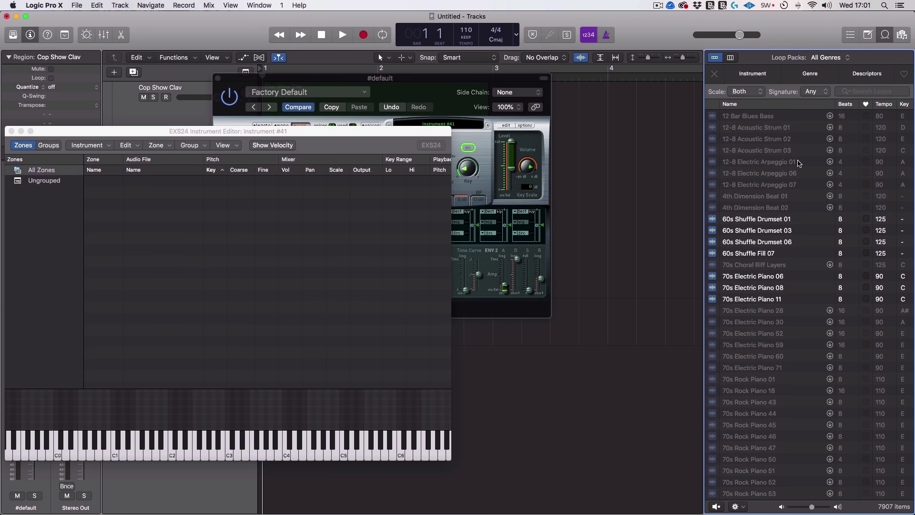
pyautogui.scroll(-20, 750, 201)
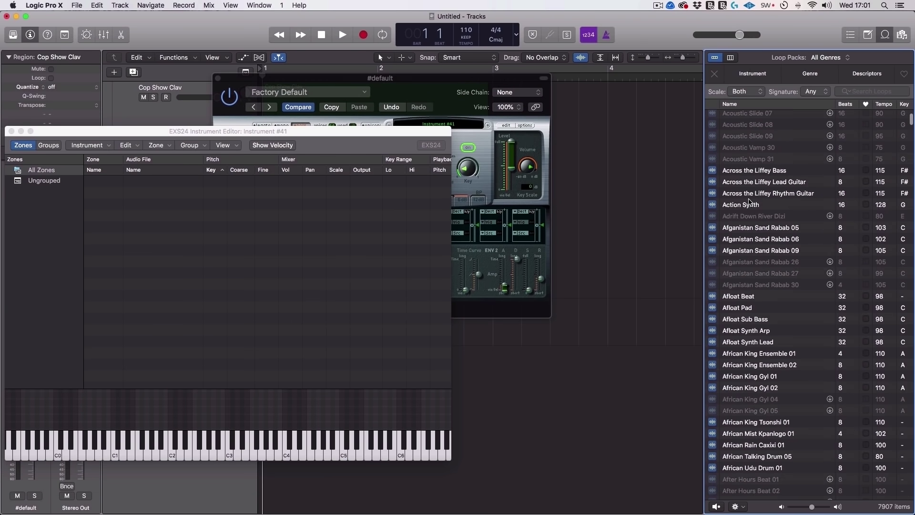
pyautogui.scroll(-20, 750, 201)
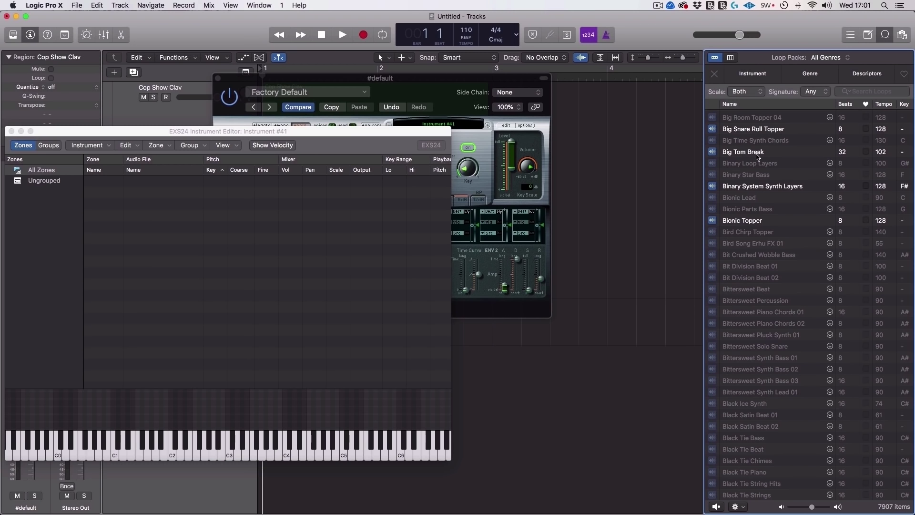
pyautogui.moveTo(757, 156); pyautogui.dragTo(202, 316)
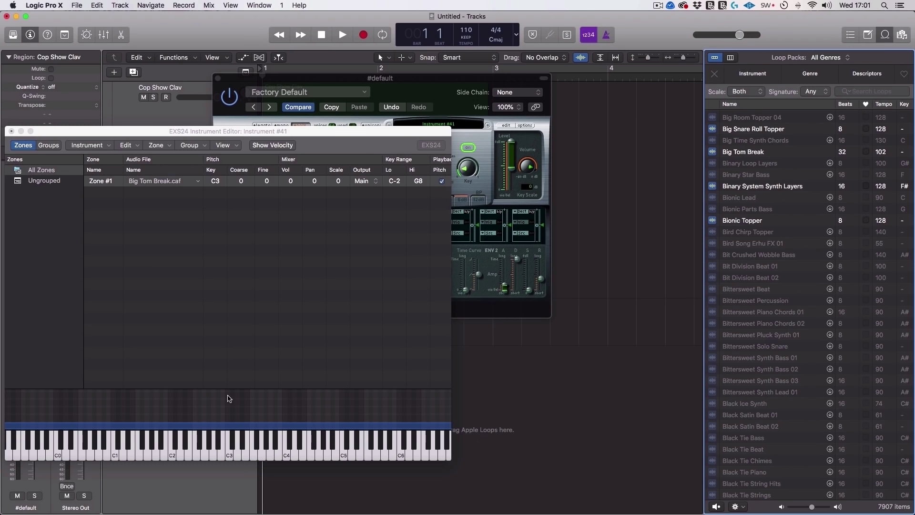
# Step: Play the Big Tom Break sample across several keys, then close the editor without saving
pyautogui.click(222, 453)
pyautogui.click(174, 455)
pyautogui.click(157, 453)
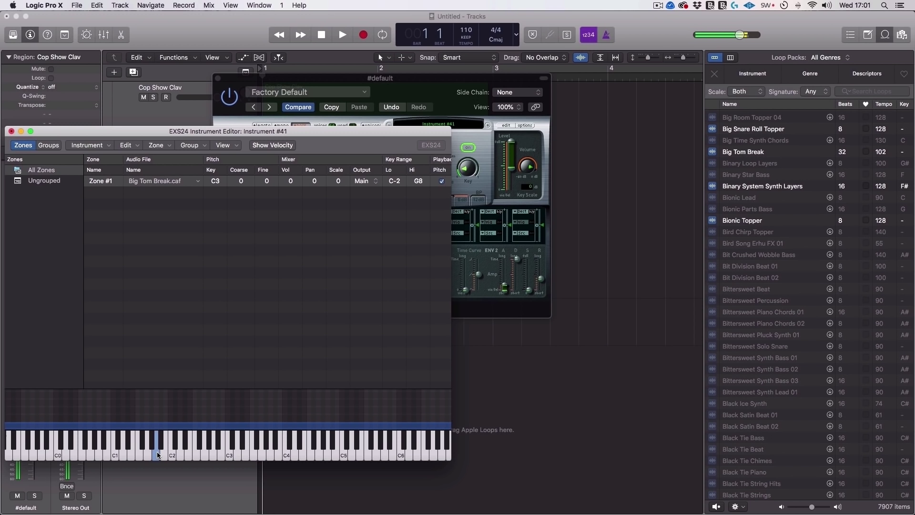
pyautogui.click(132, 453)
pyautogui.moveTo(314, 452); pyautogui.dragTo(323, 456)
pyautogui.click(222, 453)
pyautogui.click(194, 455)
pyautogui.click(11, 132)
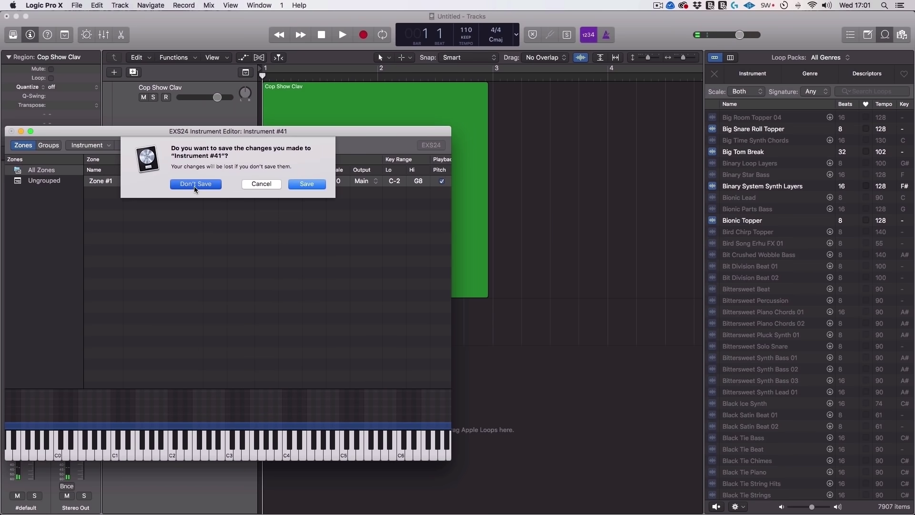
pyautogui.click(195, 185)
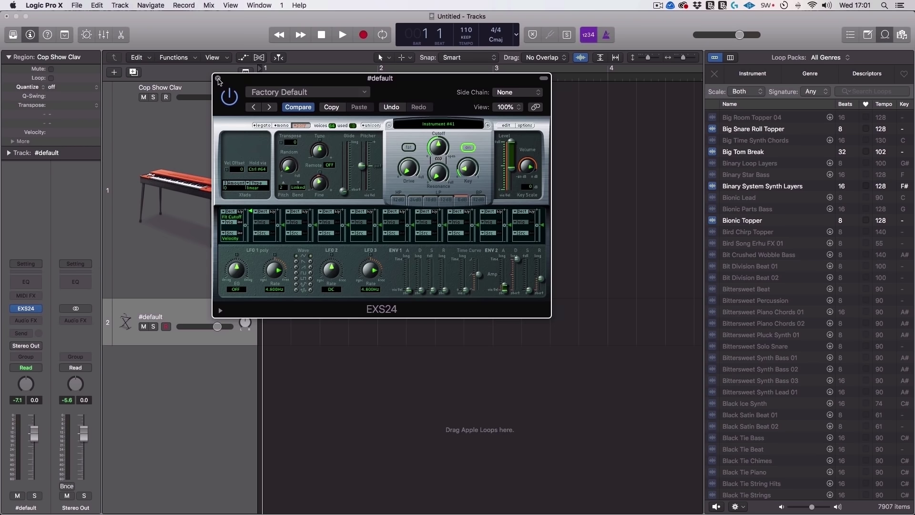
# Step: Close the EXS24 window, preview All Drums loops, and drop Boomy Tom Break onto bar 1
pyautogui.click(219, 79)
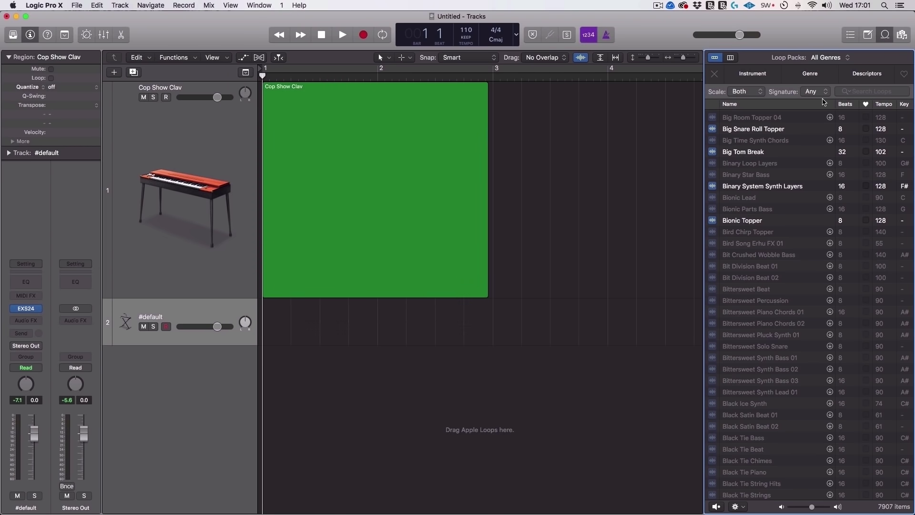
pyautogui.click(760, 75)
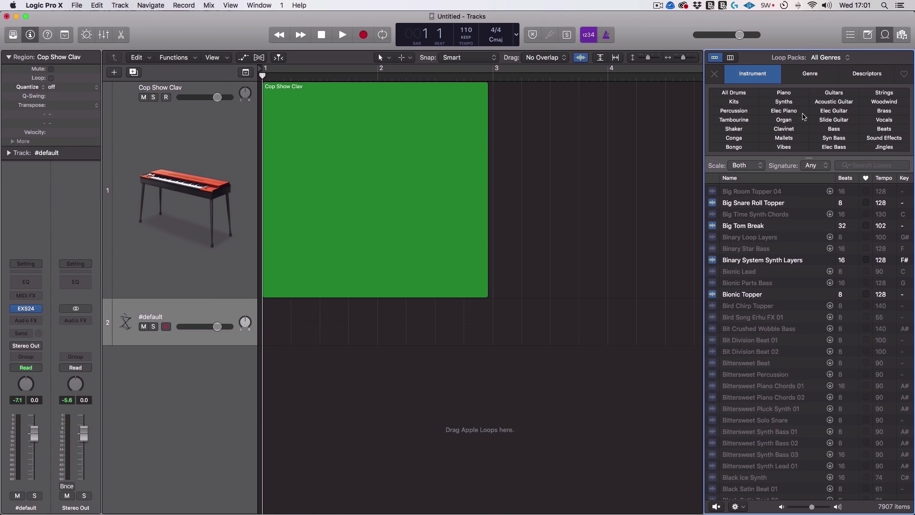
pyautogui.click(743, 93)
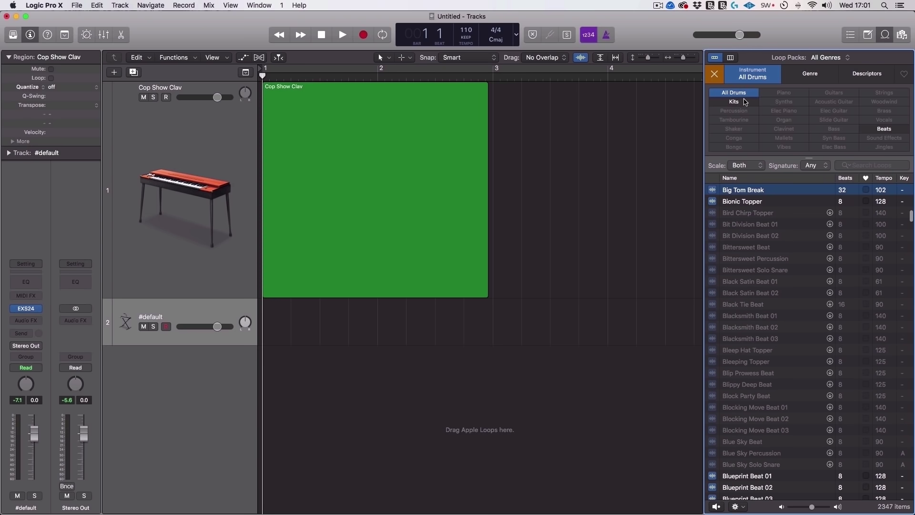
pyautogui.click(741, 202)
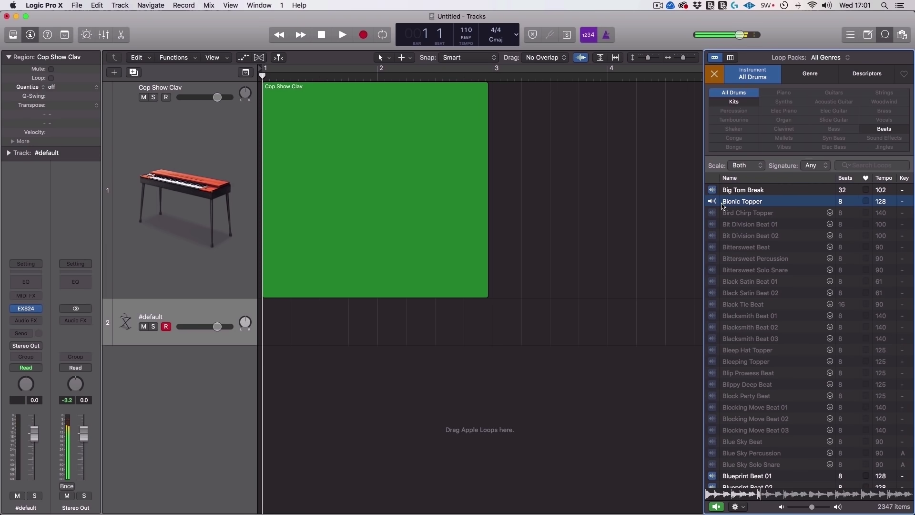
pyautogui.scroll(-10, 746, 339)
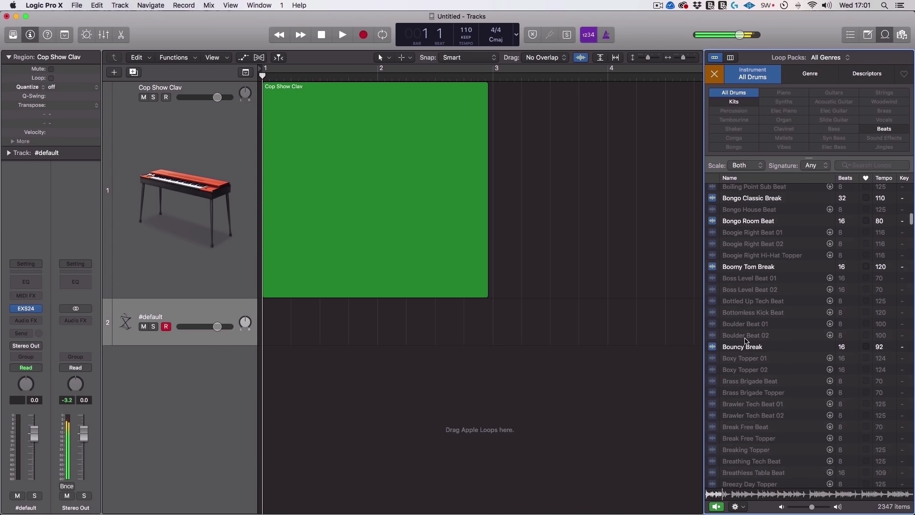
pyautogui.click(743, 267)
pyautogui.scroll(1, 749, 267)
pyautogui.moveTo(755, 288); pyautogui.dragTo(271, 388)
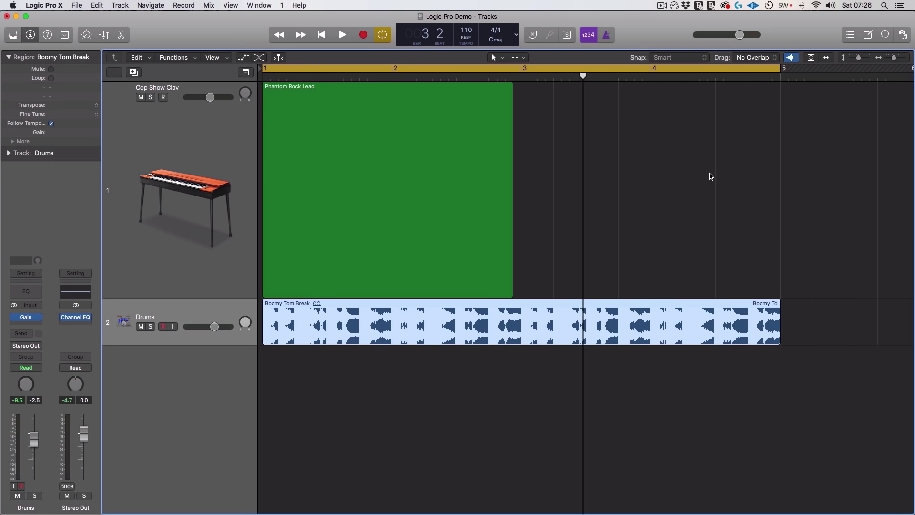
# Step: Enlarge region waveforms, then select the Boomy Tom Break region and adjust its gain
pyautogui.click(772, 109)
pyautogui.moveTo(793, 61); pyautogui.dragTo(806, 115)
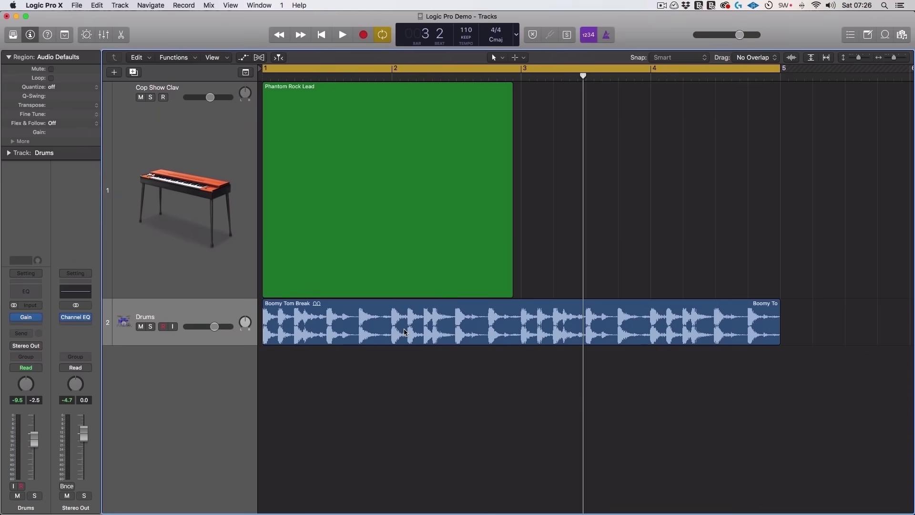
pyautogui.click(405, 333)
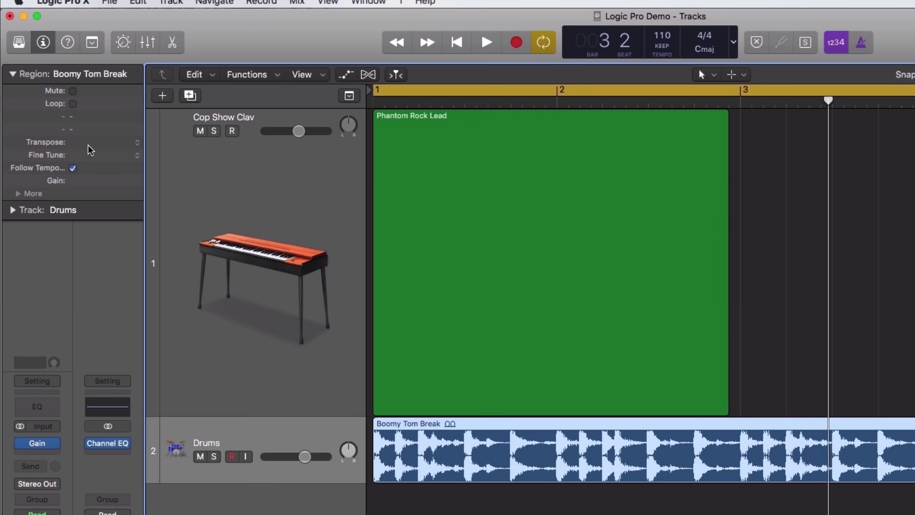
pyautogui.moveTo(67, 181); pyautogui.dragTo(86, 192)
# Step: Turn on Flex Slicing for the Drums track and quantize the region to 1/16 notes
pyautogui.click(368, 75)
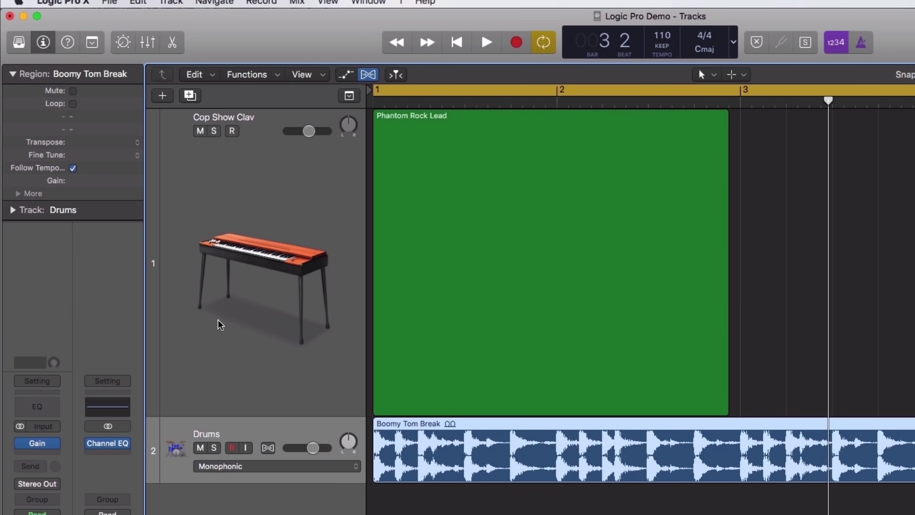
pyautogui.click(268, 448)
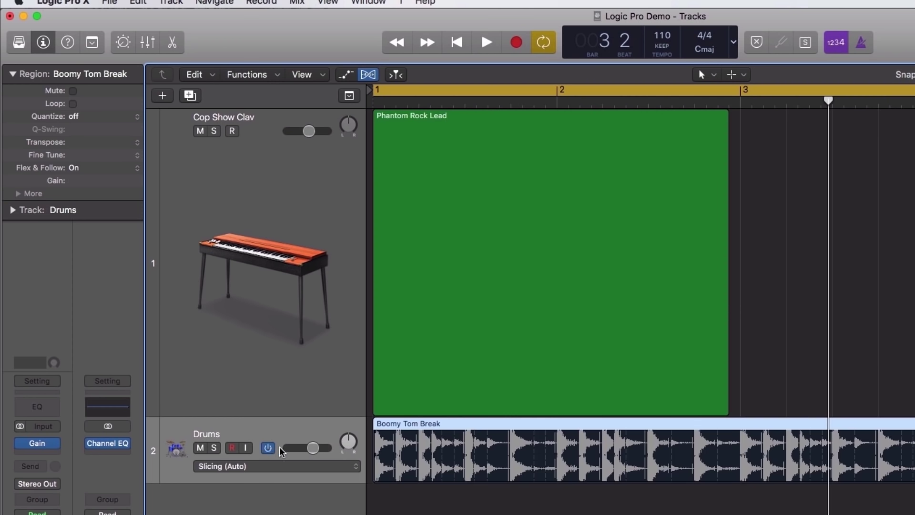
pyautogui.click(96, 116)
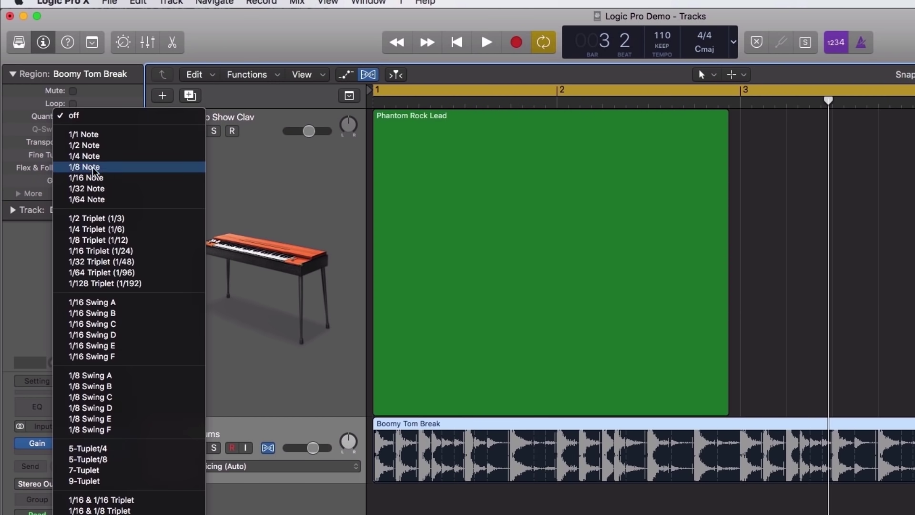
pyautogui.click(92, 178)
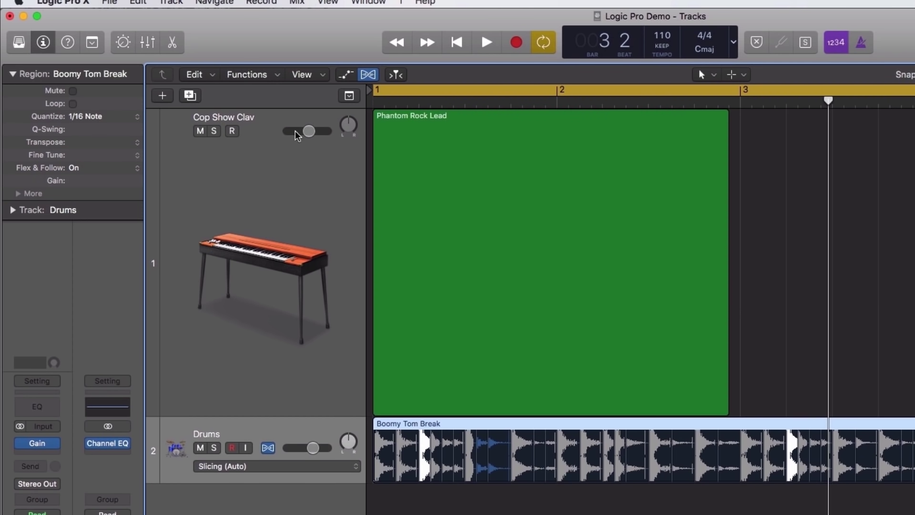
pyautogui.click(369, 75)
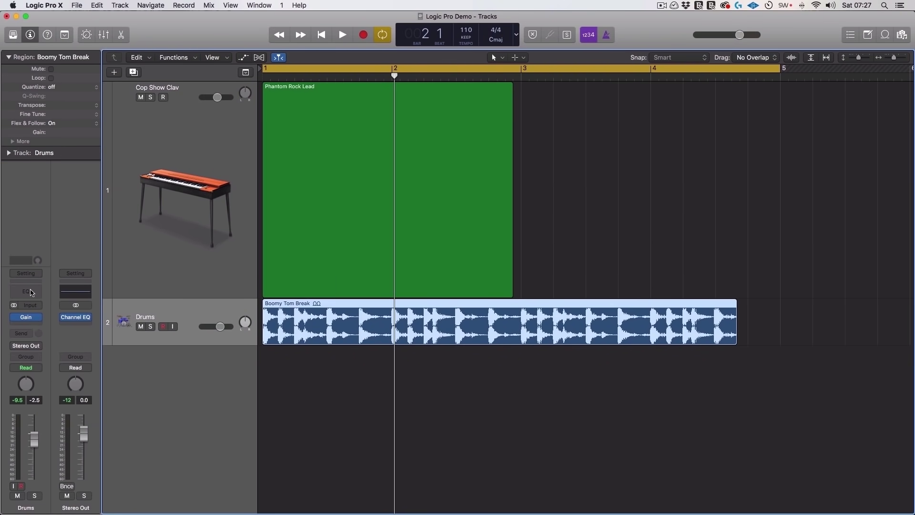
# Step: Nudge the Drums channel fader up slightly and show the sound Library
pyautogui.click(32, 324)
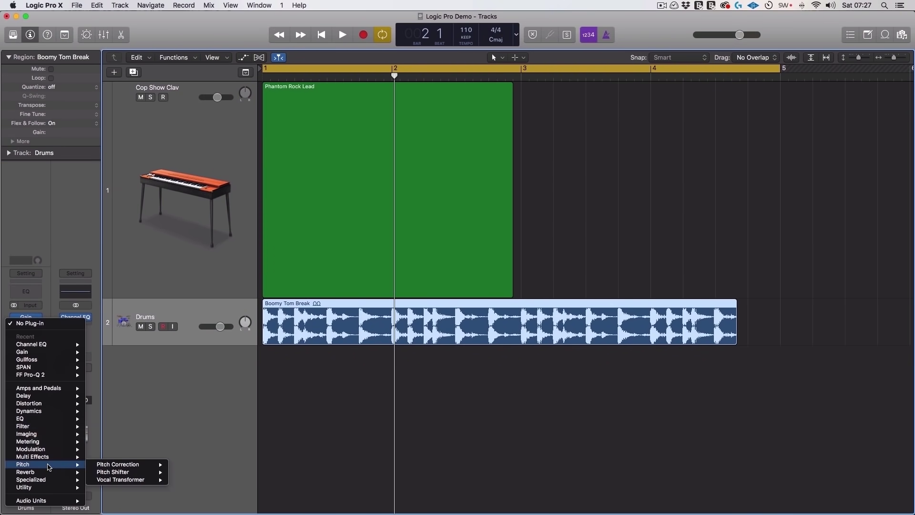
pyautogui.click(120, 408)
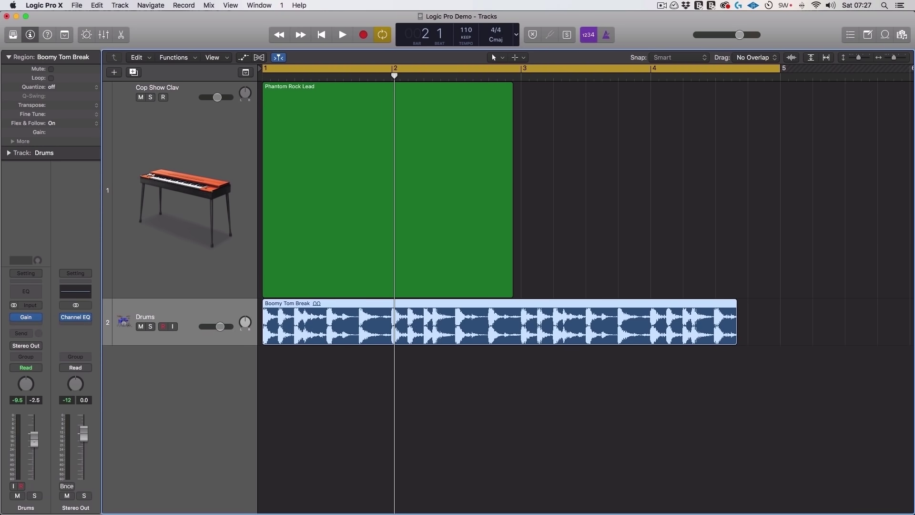
pyautogui.moveTo(34, 439); pyautogui.dragTo(35, 435)
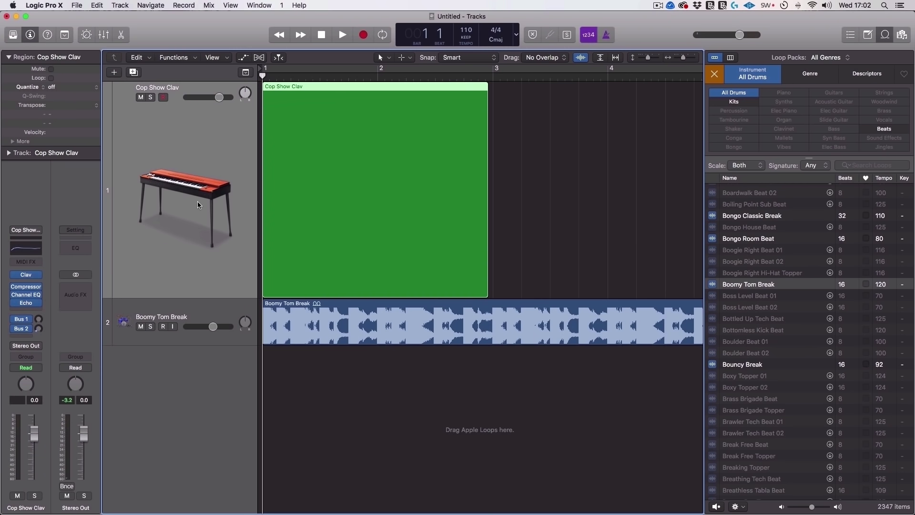
pyautogui.click(13, 34)
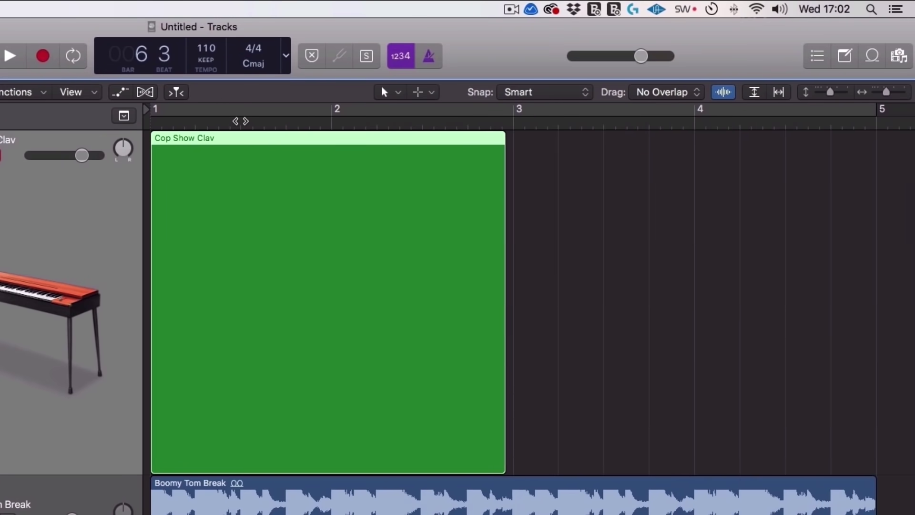
# Step: Zoom out and set the cycle range to span bars 1 through 5
pyautogui.press('super+Left')
pyautogui.click(282, 107)
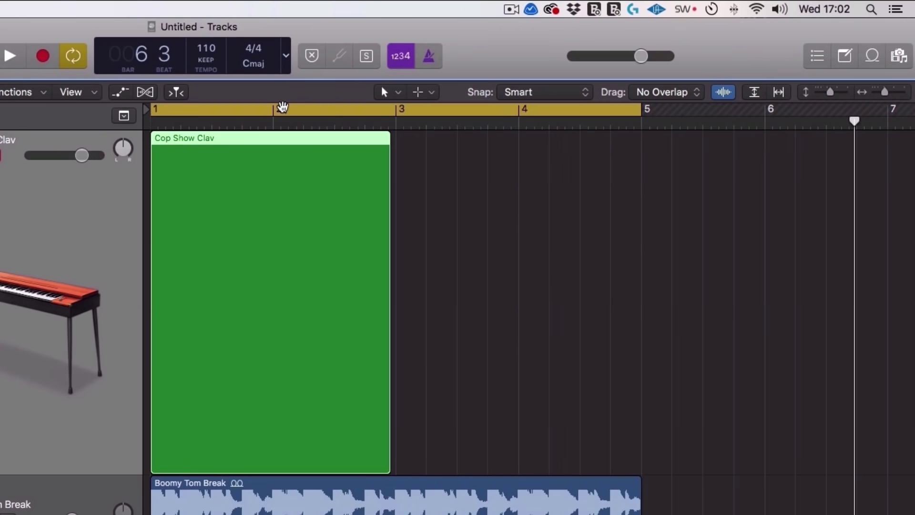
pyautogui.moveTo(229, 112); pyautogui.dragTo(626, 122)
pyautogui.click(514, 114)
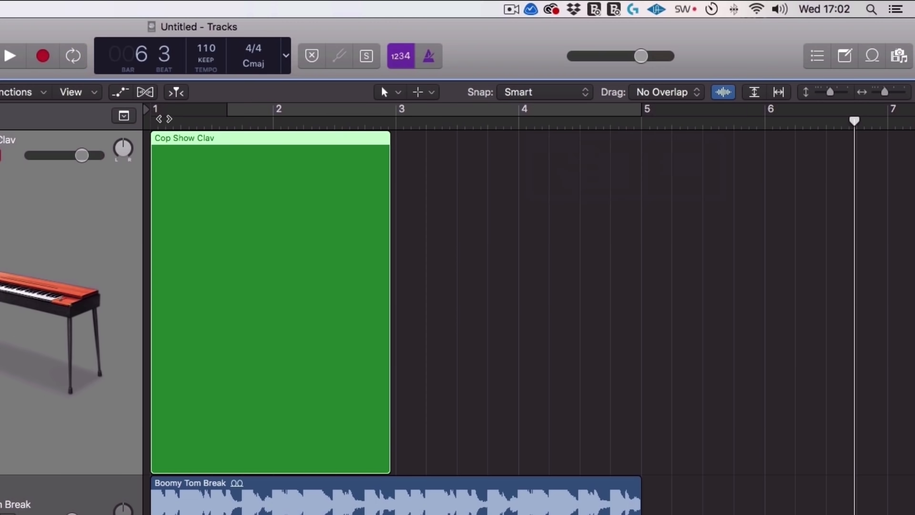
pyautogui.moveTo(155, 113); pyautogui.dragTo(641, 139)
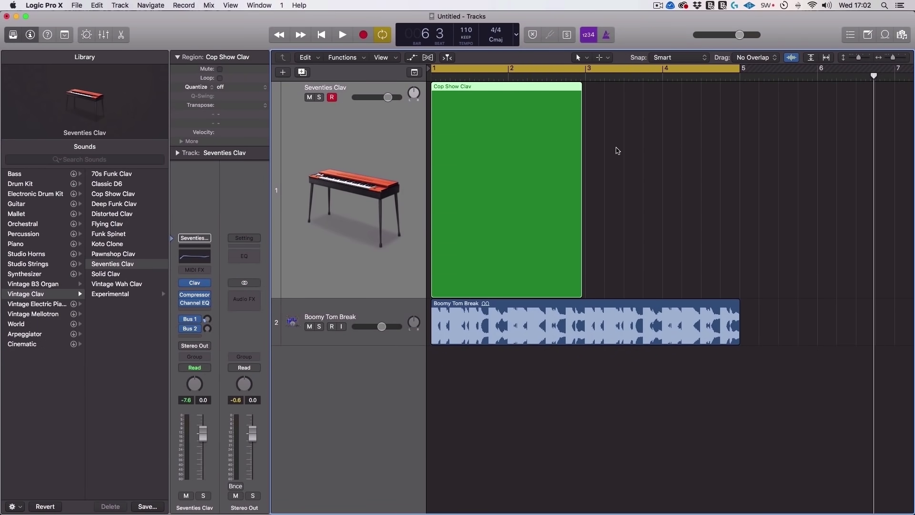
# Step: Play and stop the looped Phantom Rock Lead section, then open the Window menu
pyautogui.press('space')
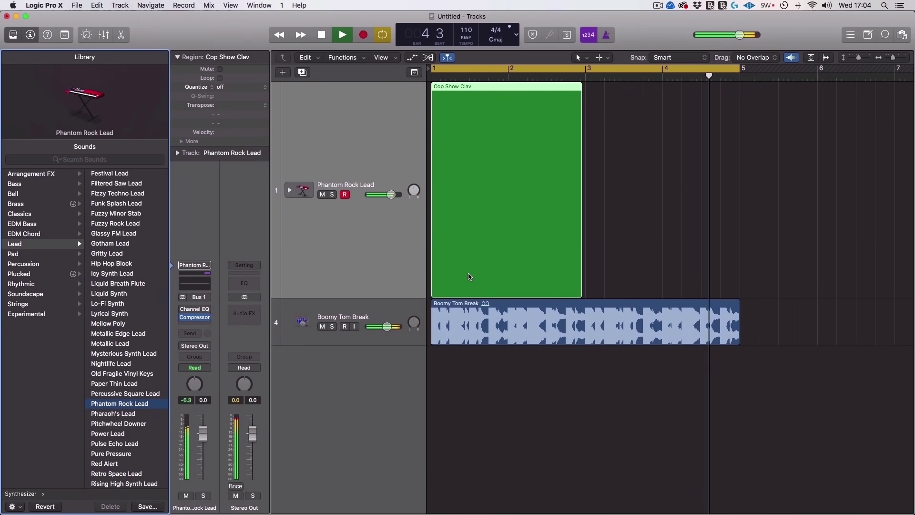
pyautogui.press('space')
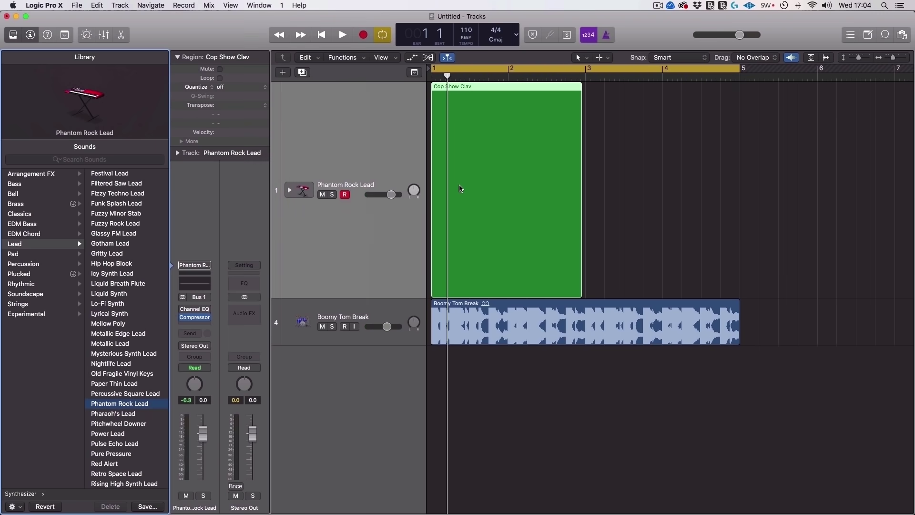
pyautogui.click(258, 5)
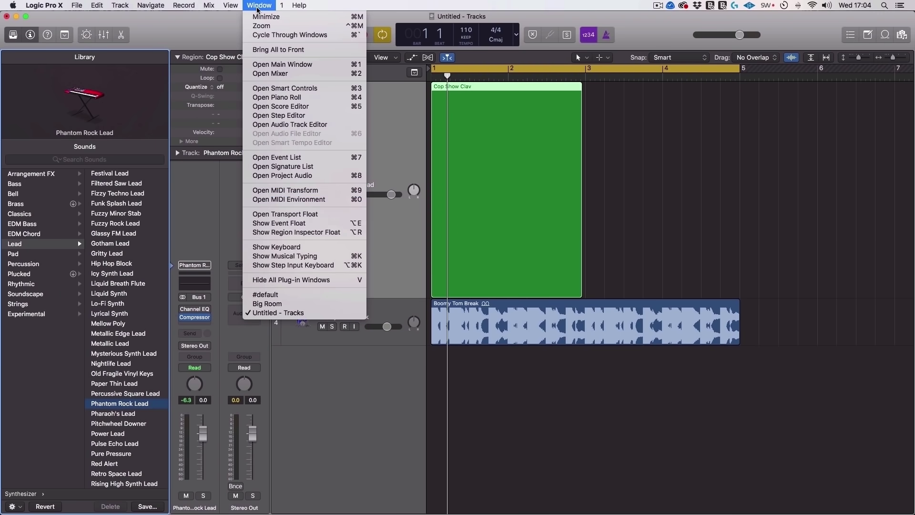
# Step: Open Musical Typing and try the G, D and S notes on the lead sound
pyautogui.click(302, 257)
pyautogui.press('g')
pyautogui.press('d')
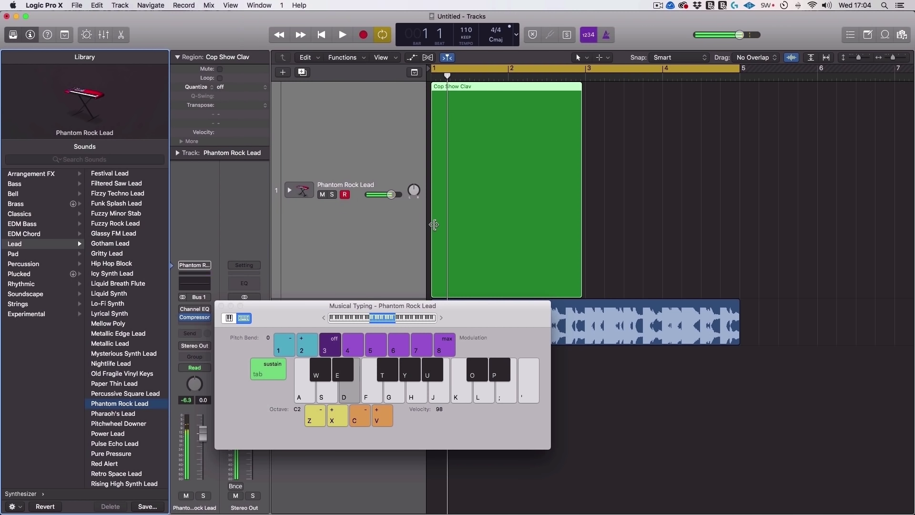
pyautogui.press('s')
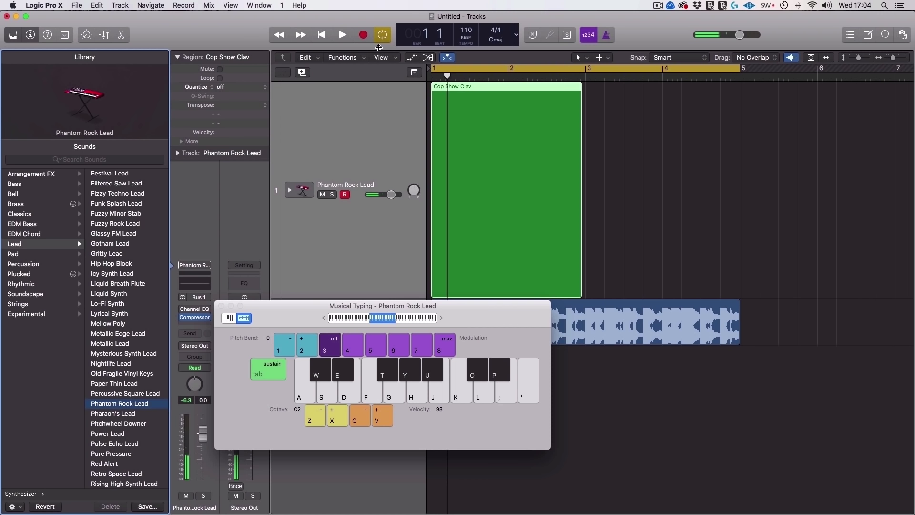
# Step: Record a lead phrase playing G, G, D and S notes
pyautogui.click(365, 36)
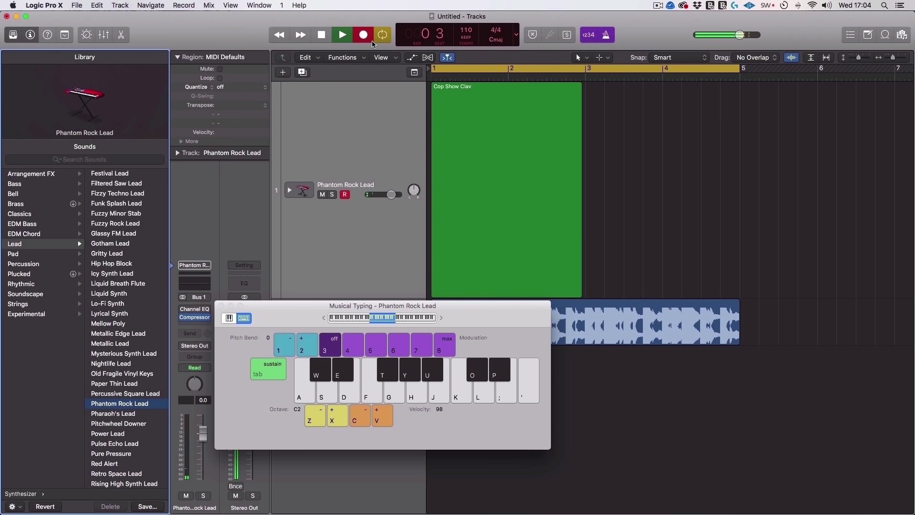
pyautogui.press('g')
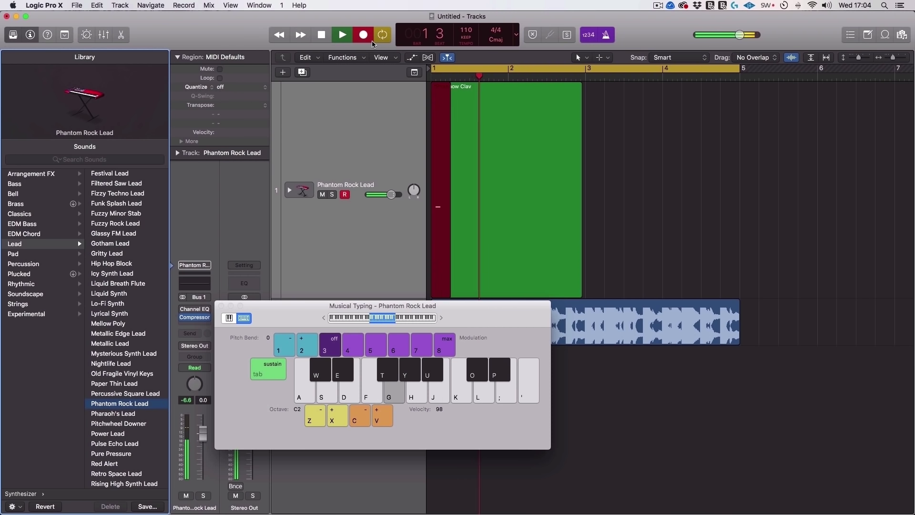
pyautogui.press('g')
pyautogui.press('d')
pyautogui.press('s')
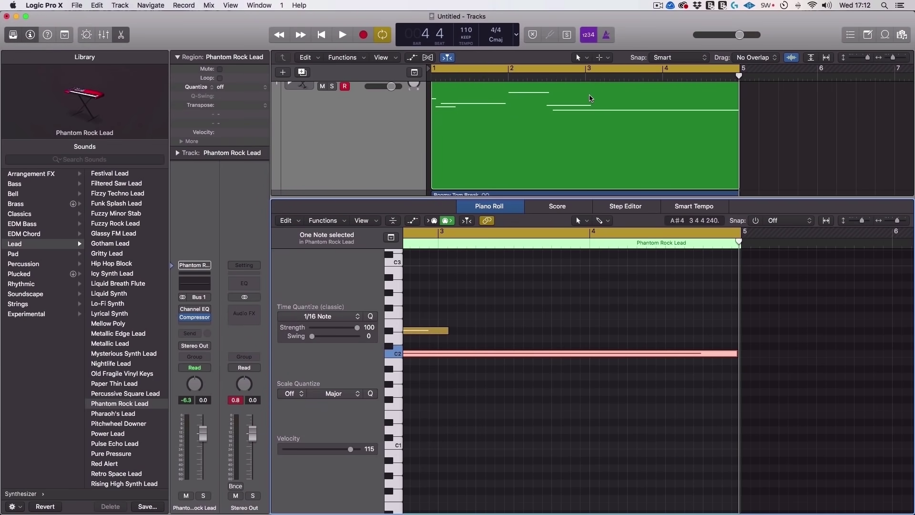
# Step: Play the project, then open the Phantom Rock Lead Piano Roll in its own full-screen window
pyautogui.press('space')
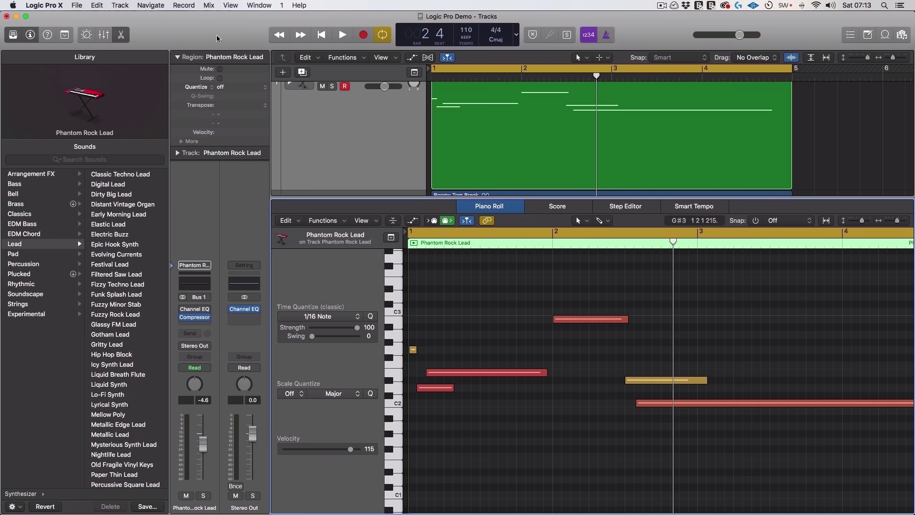
pyautogui.click(249, 6)
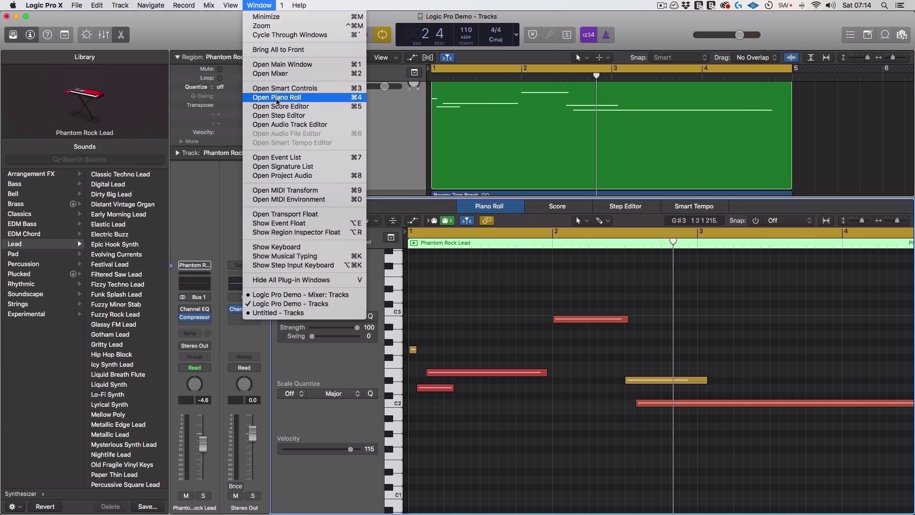
pyautogui.click(277, 98)
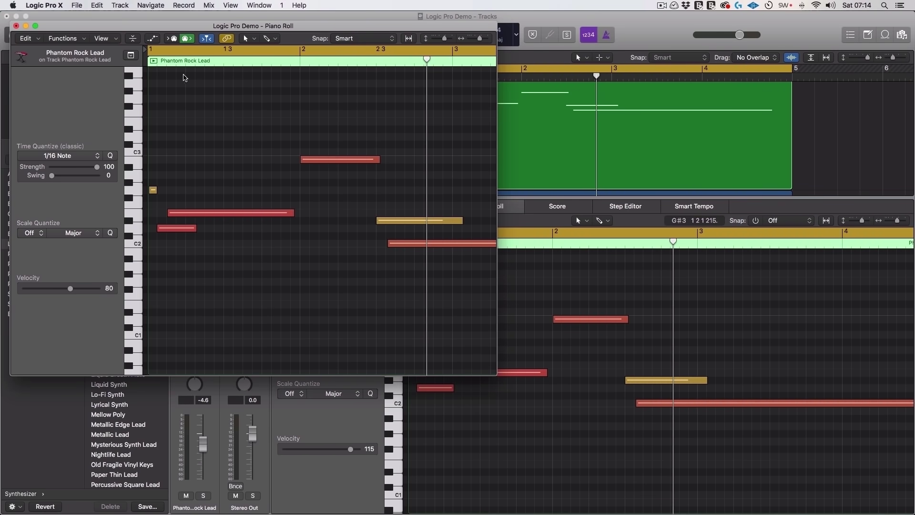
pyautogui.moveTo(49, 28); pyautogui.dragTo(39, 10)
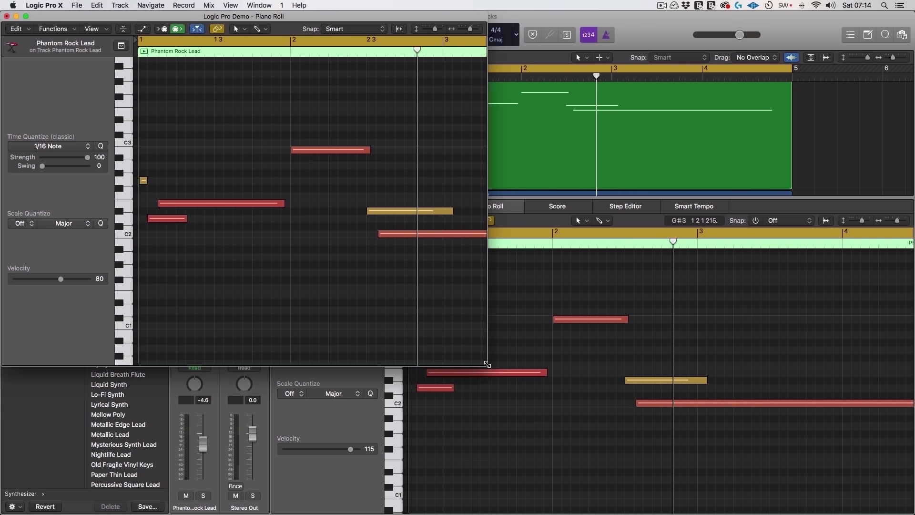
pyautogui.moveTo(490, 363); pyautogui.dragTo(912, 511)
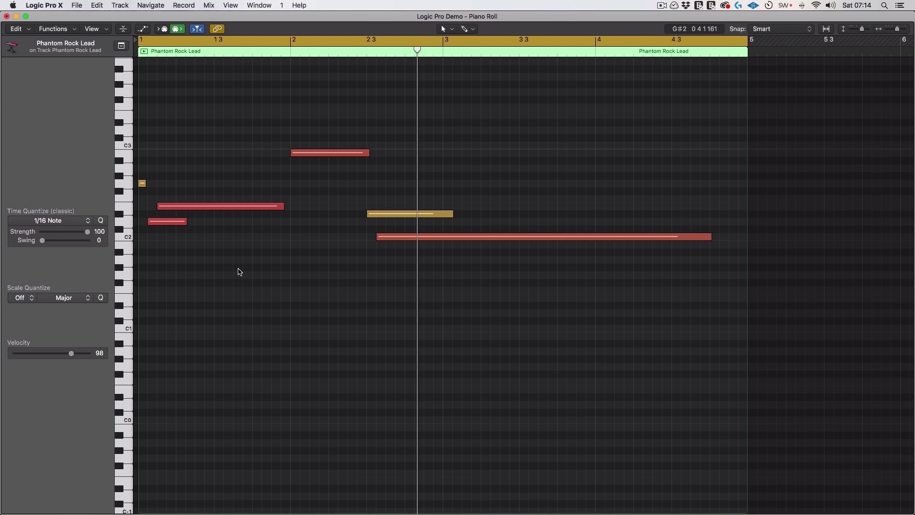
pyautogui.press('super+a')
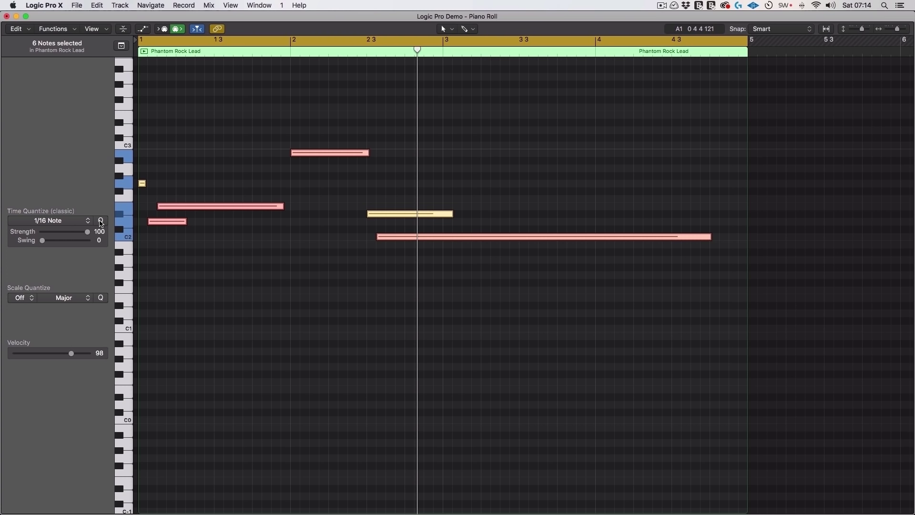
pyautogui.click(72, 220)
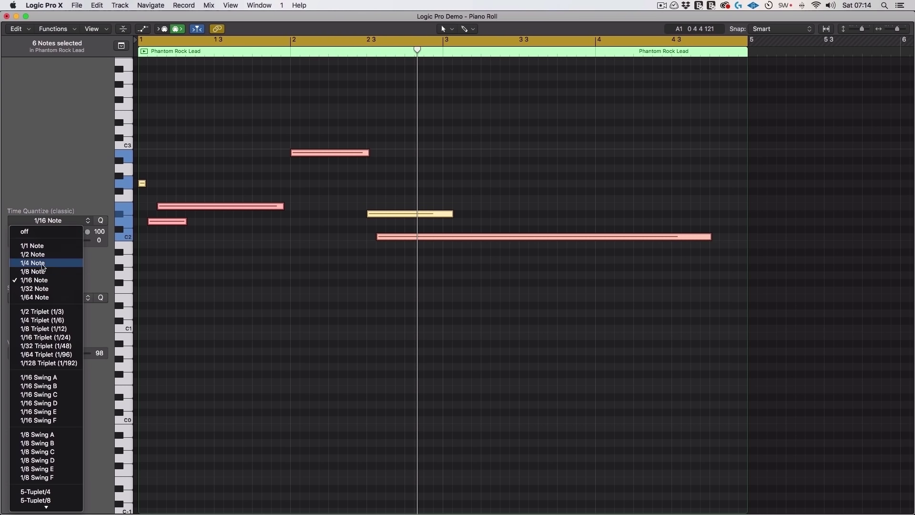
pyautogui.click(42, 273)
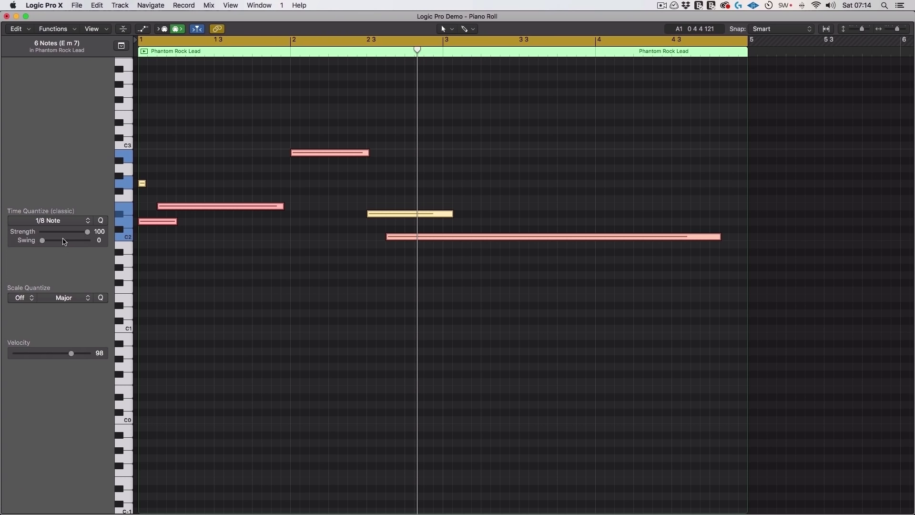
pyautogui.click(66, 221)
pyautogui.click(43, 280)
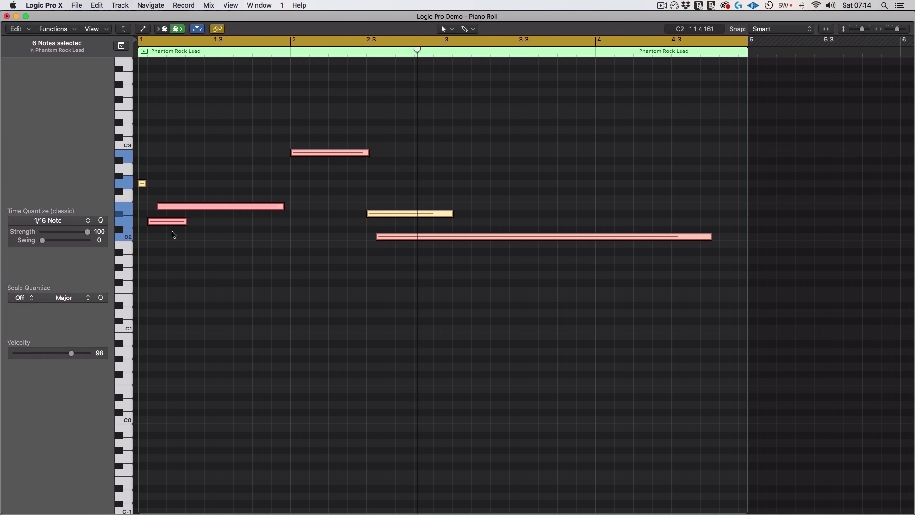
pyautogui.click(67, 221)
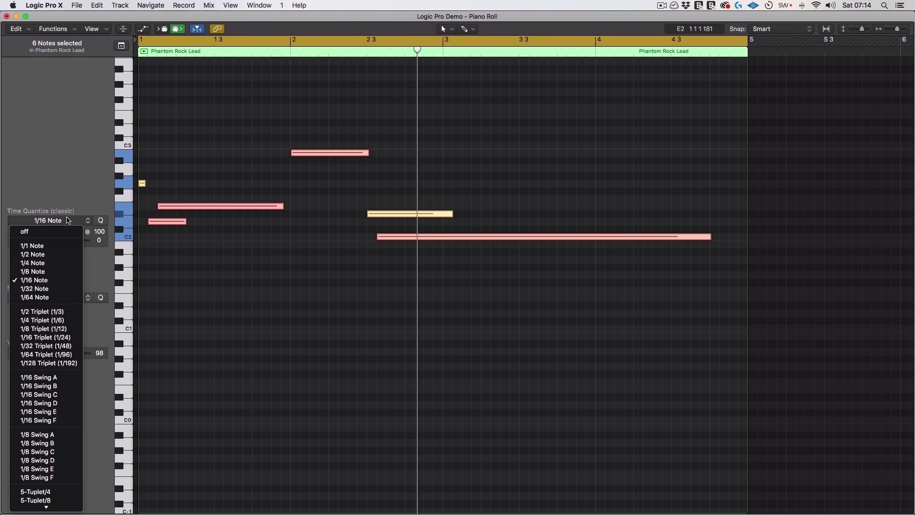
pyautogui.click(33, 271)
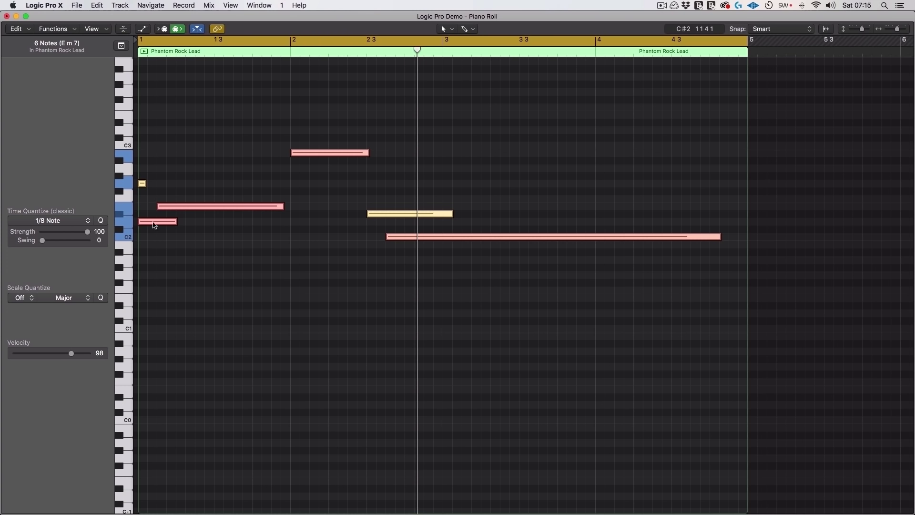
pyautogui.click(80, 221)
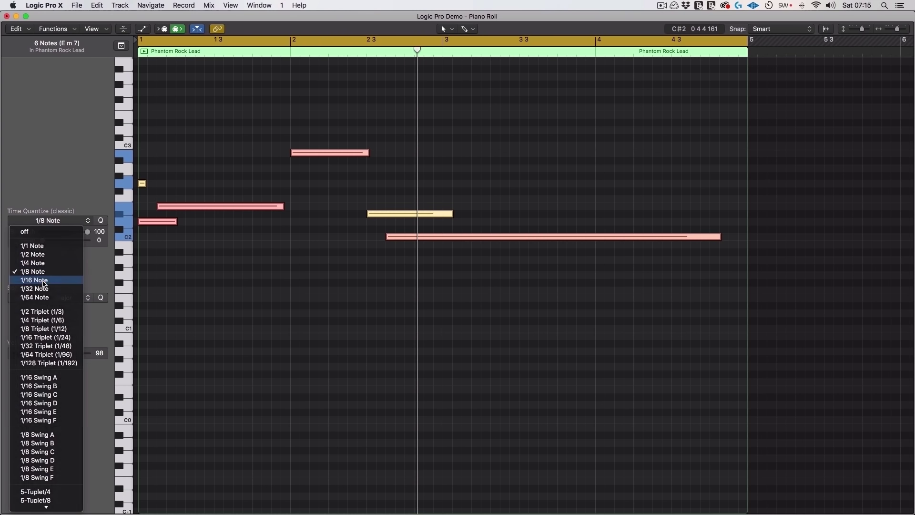
pyautogui.click(45, 281)
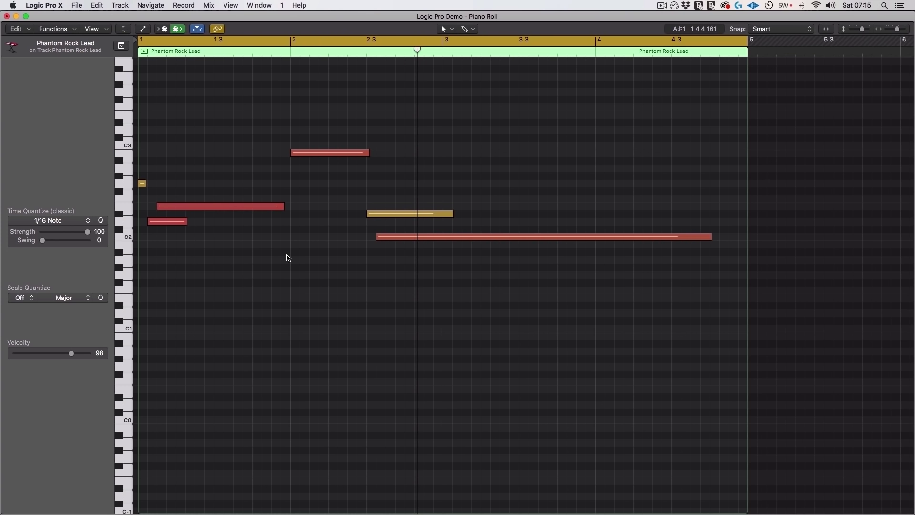
# Step: In the velocity lane, set the E2 note's velocity to 112 and the B2 note's to 84
pyautogui.press('a')
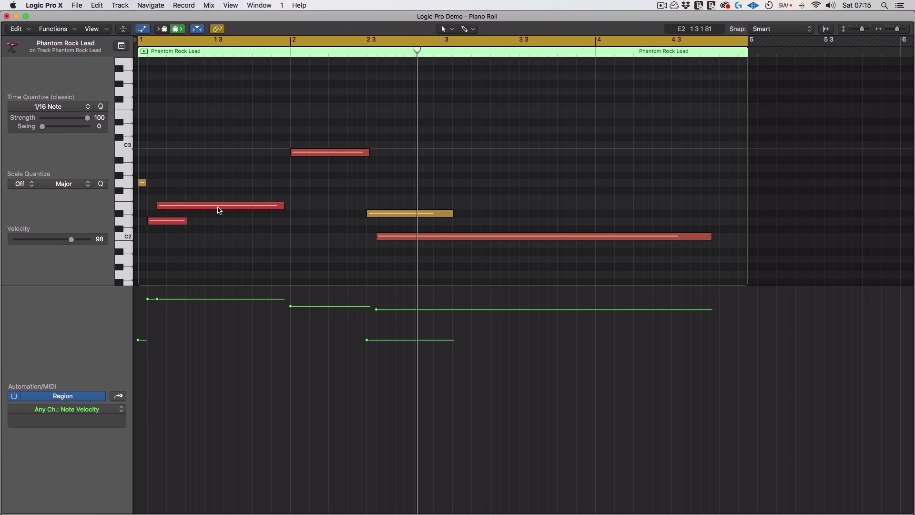
pyautogui.click(219, 207)
pyautogui.moveTo(158, 299)
pyautogui.mouseDown()
pyautogui.moveTo(158, 315)
pyautogui.moveTo(147, 303)
pyautogui.mouseUp()
pyautogui.click(339, 152)
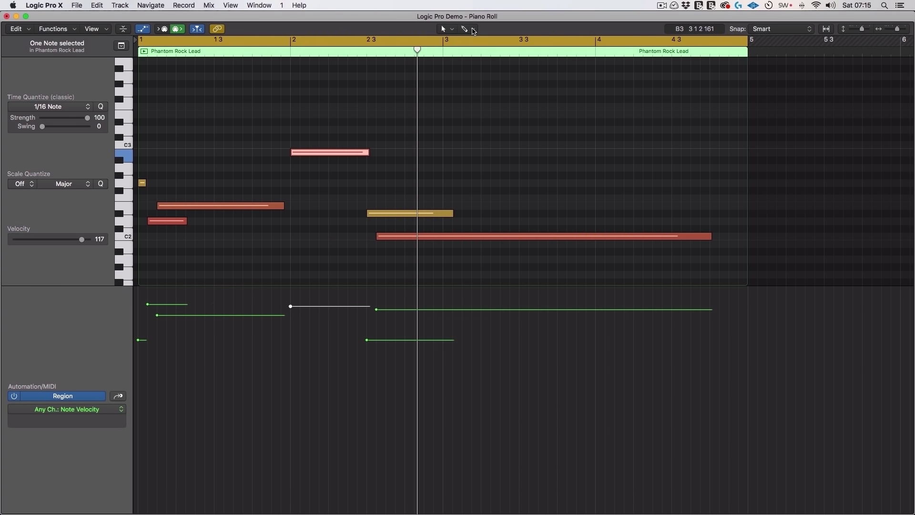
pyautogui.click(473, 30)
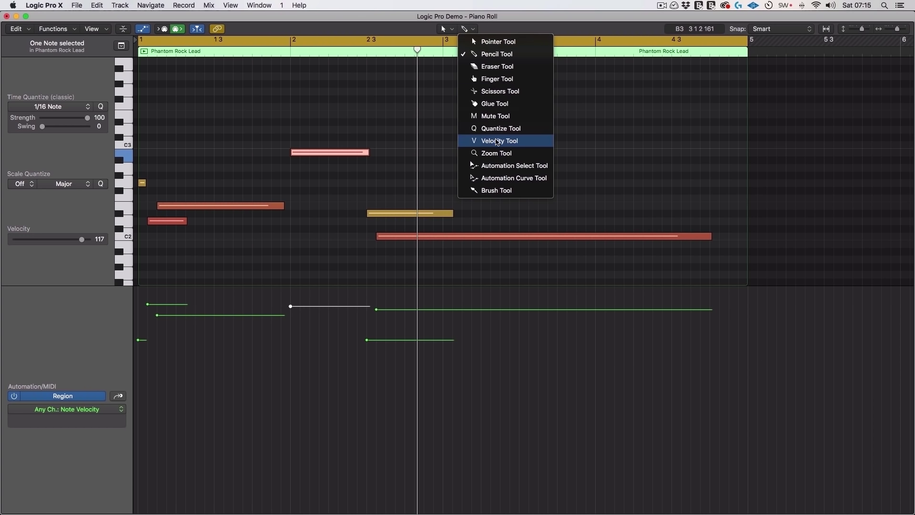
pyautogui.click(496, 141)
pyautogui.moveTo(329, 152)
pyautogui.mouseDown()
pyautogui.moveTo(327, 139)
pyautogui.moveTo(325, 229)
pyautogui.moveTo(326, 154)
pyautogui.mouseUp()
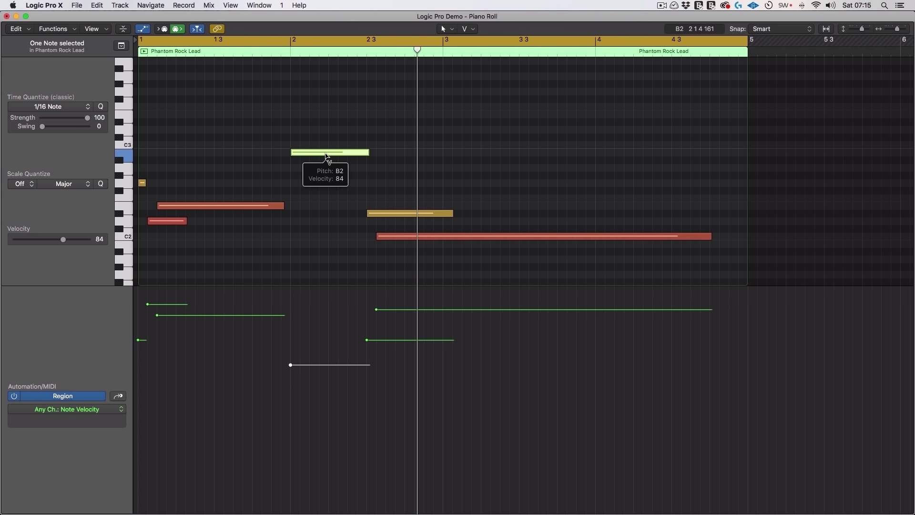
# Step: Hide the velocity lane and turn on Collapse Mode to show only the melody's pitches
pyautogui.click(143, 29)
pyautogui.click(125, 30)
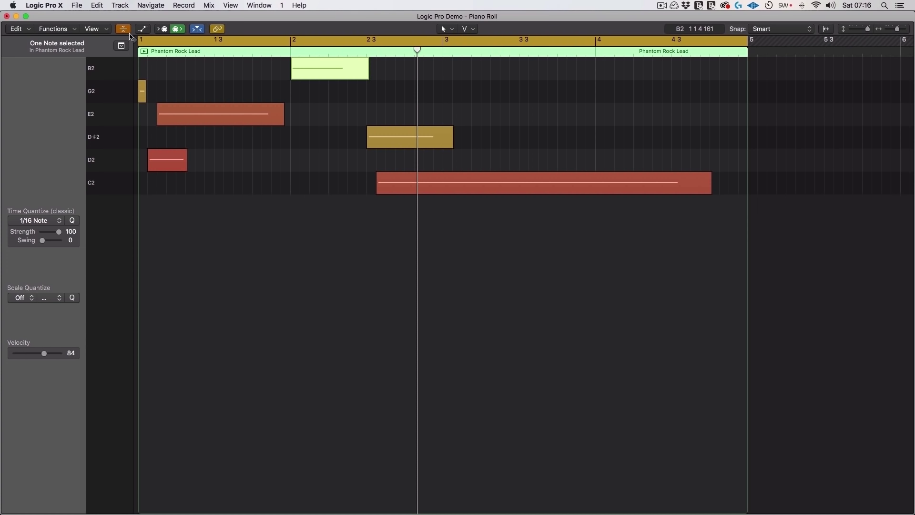
pyautogui.click(127, 32)
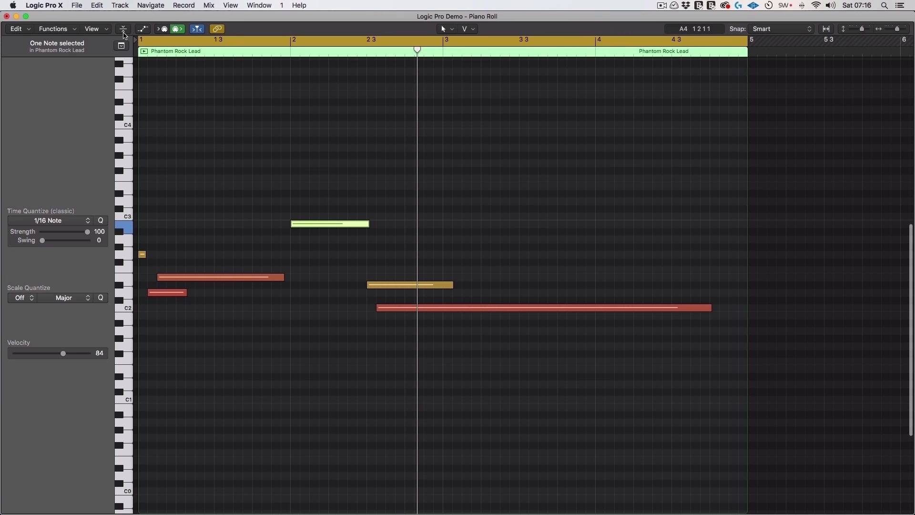
pyautogui.click(123, 29)
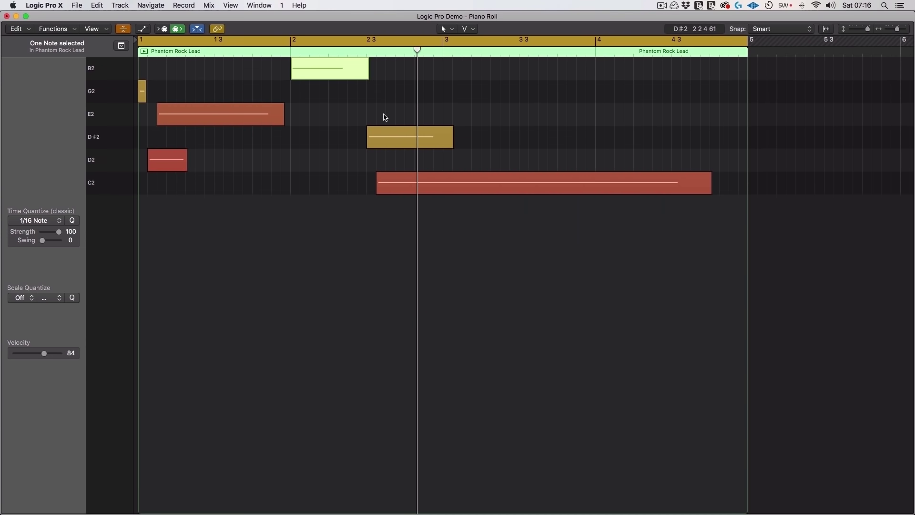
# Step: Expand to the full piano keyboard and set Time Quantize to 1/4 Note
pyautogui.hotkey('ctrl', 'shift', 'c')
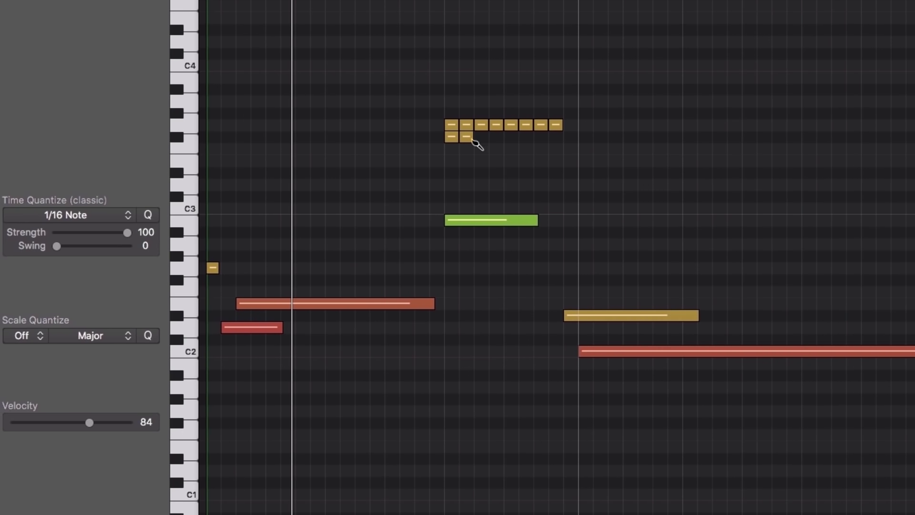
pyautogui.click(110, 220)
pyautogui.click(52, 281)
# Step: Paint a row of test quarter notes with the Brush, then select and delete them with the Pointer
pyautogui.moveTo(452, 53); pyautogui.dragTo(736, 54)
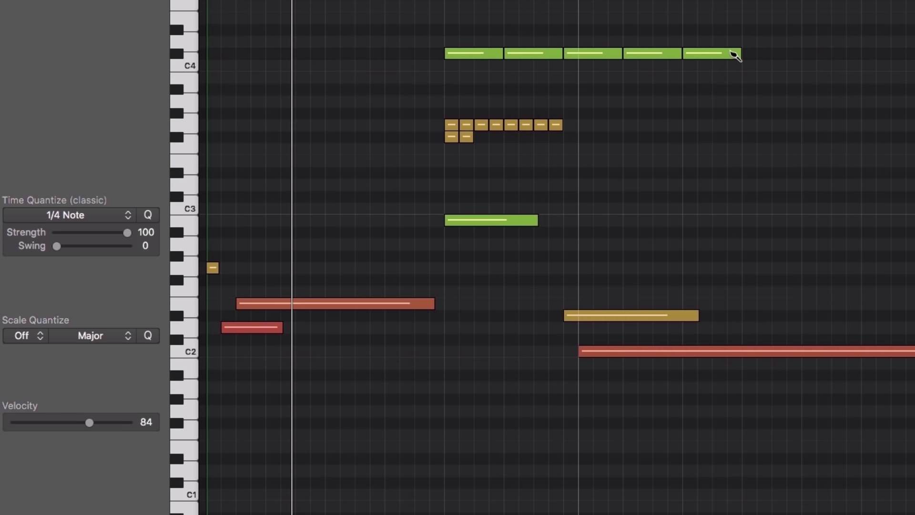
pyautogui.press('t')
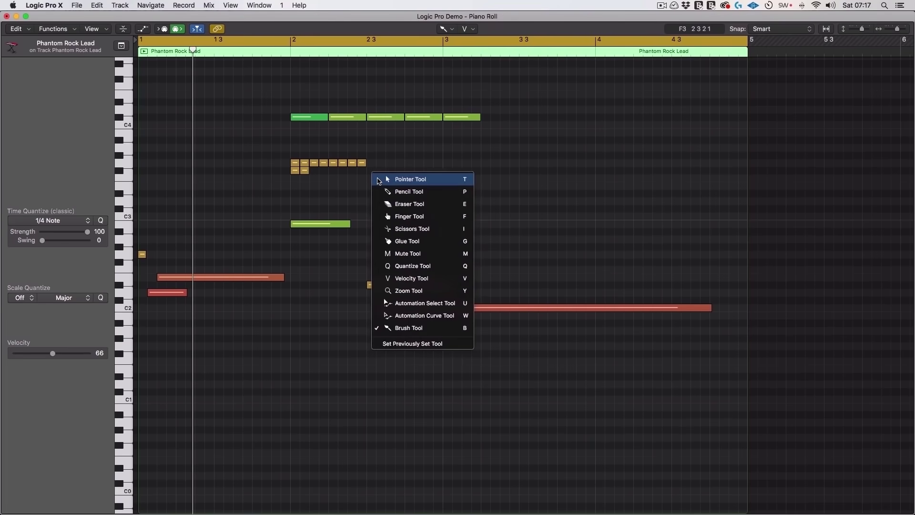
pyautogui.click(379, 181)
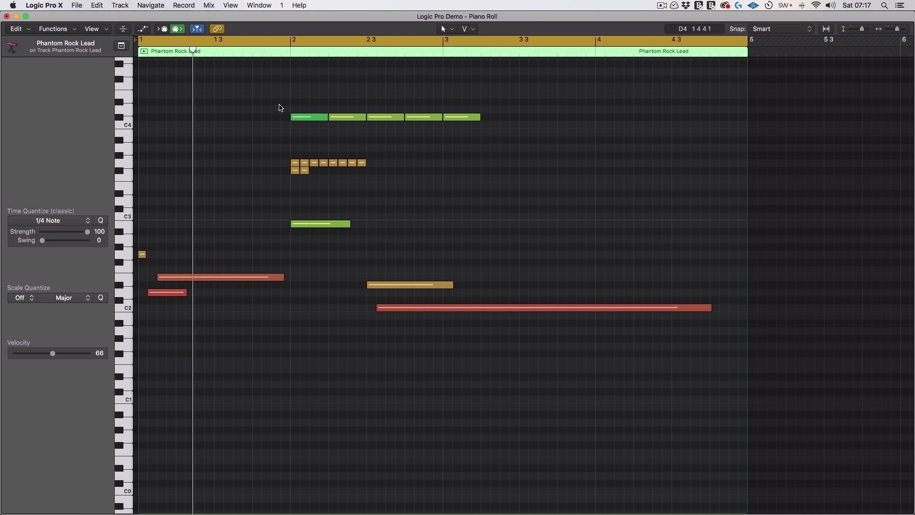
pyautogui.moveTo(280, 105); pyautogui.dragTo(545, 196)
pyautogui.press('Delete')
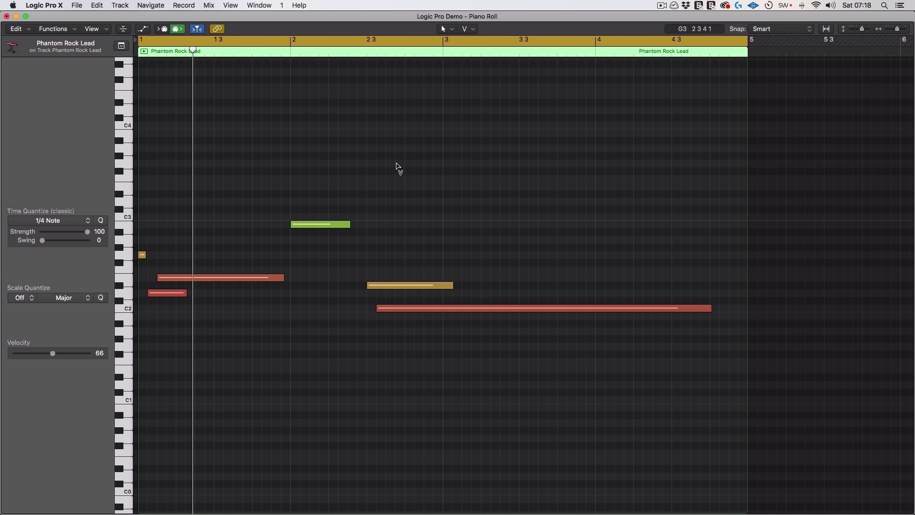
# Step: Return to the main tracks window with the Piano Roll and sound library hidden
pyautogui.press('super+w')
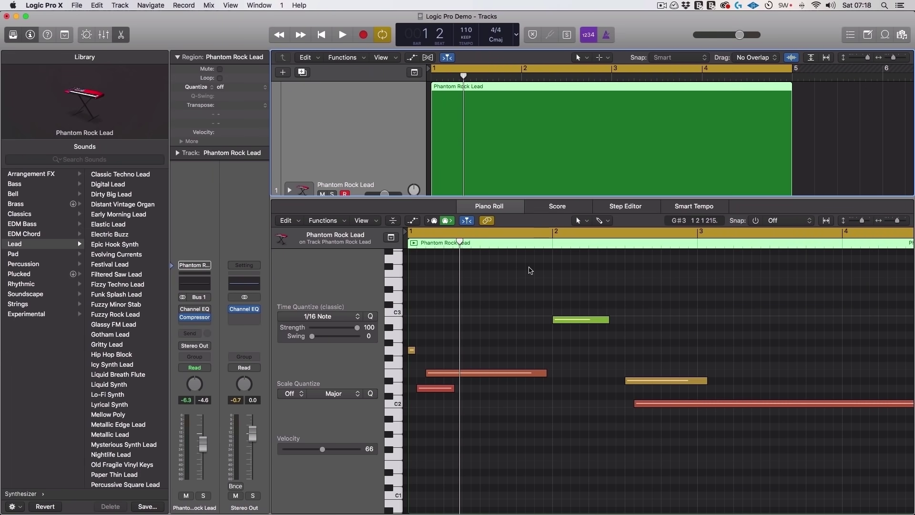
pyautogui.press('e')
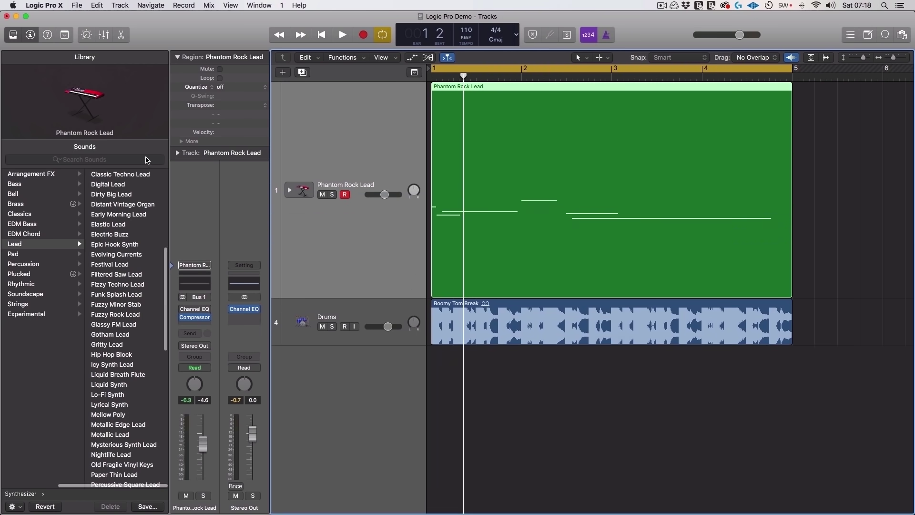
pyautogui.press('y')
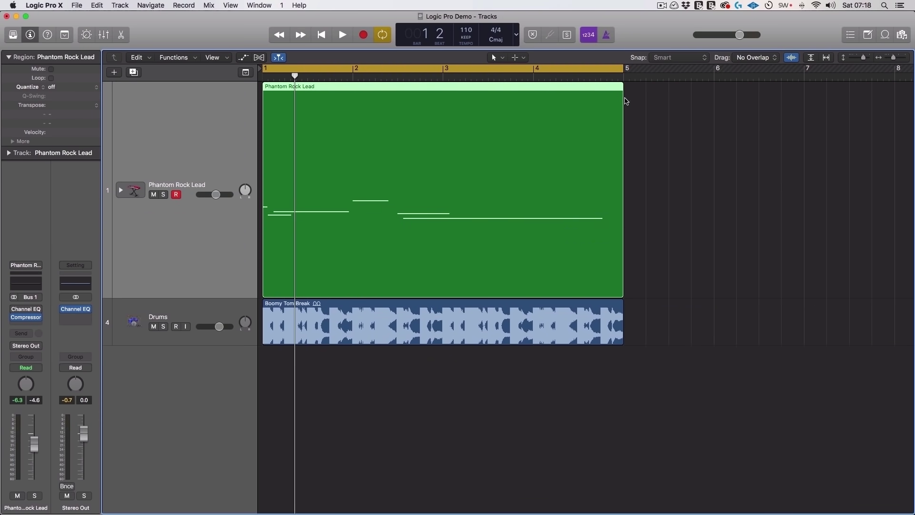
# Step: Loop the Phantom Rock Lead region to end at bar 9 and zoom out to view it
pyautogui.moveTo(624, 89); pyautogui.dragTo(882, 126)
pyautogui.moveTo(882, 89); pyautogui.dragTo(831, 89)
pyautogui.press('l')
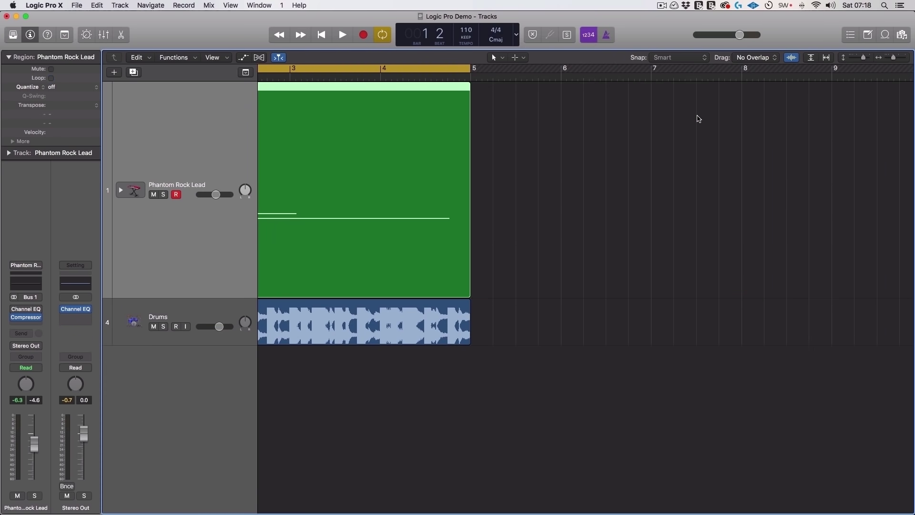
pyautogui.press('l')
pyautogui.press('super+Left')
pyautogui.press('super+Left')
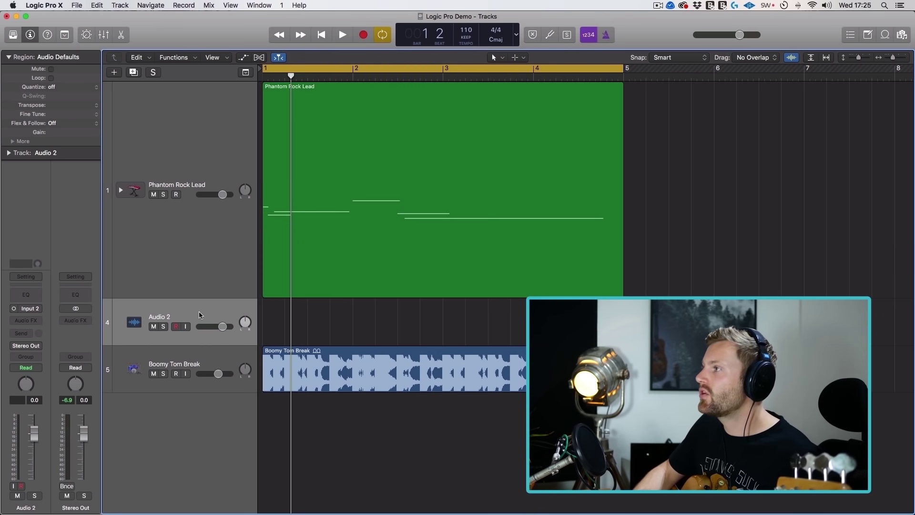
# Step: Move Audio 2 below Boomy Tom Break, toggle its input monitoring, and start recording a take
pyautogui.moveTo(200, 313); pyautogui.dragTo(201, 379)
pyautogui.click(177, 374)
pyautogui.click(185, 374)
pyautogui.click(186, 373)
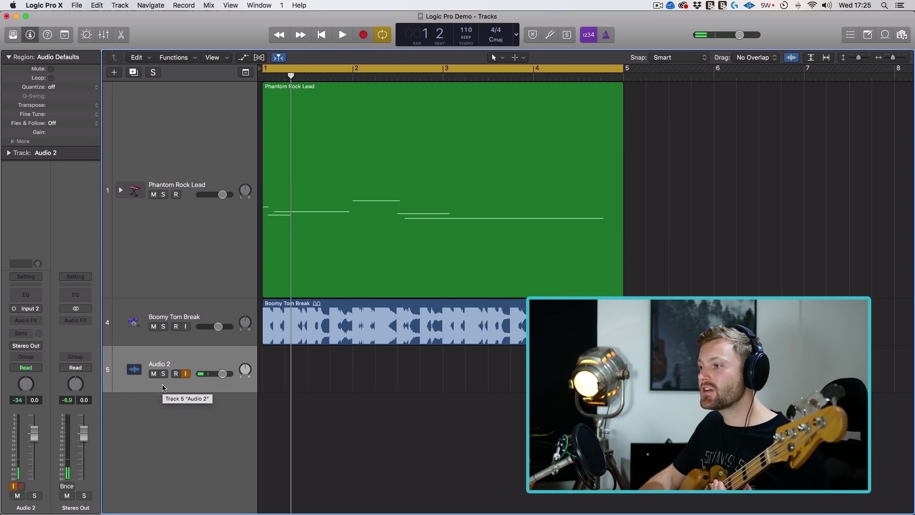
pyautogui.click(188, 374)
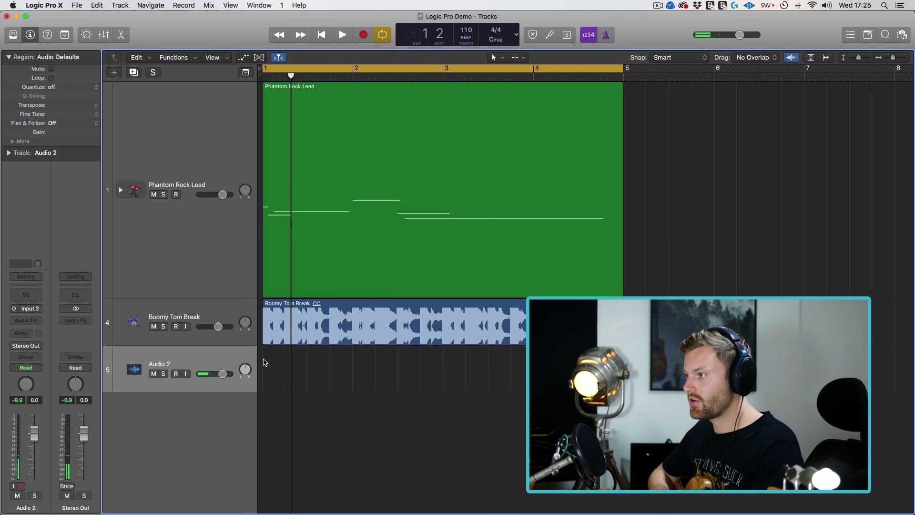
pyautogui.press('r')
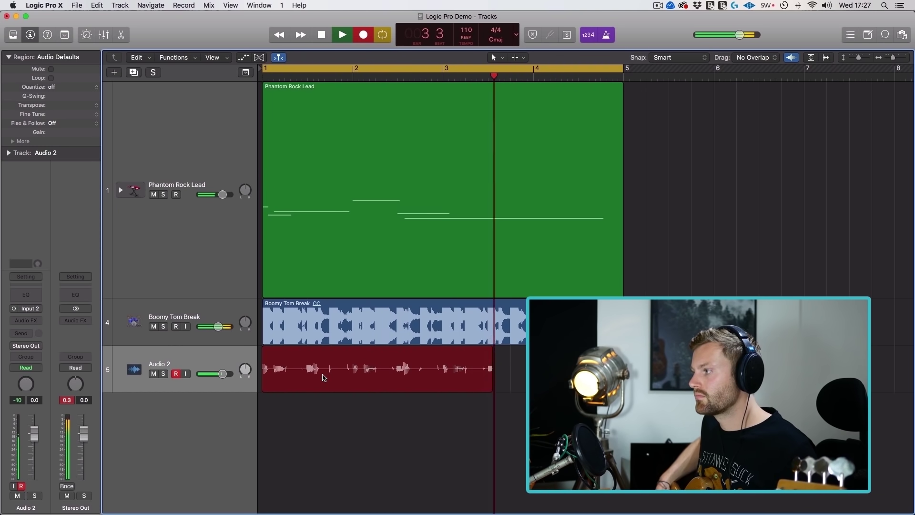
# Step: Stop recording and playback, reset the peak level readouts, and open the Mixer
pyautogui.press('space')
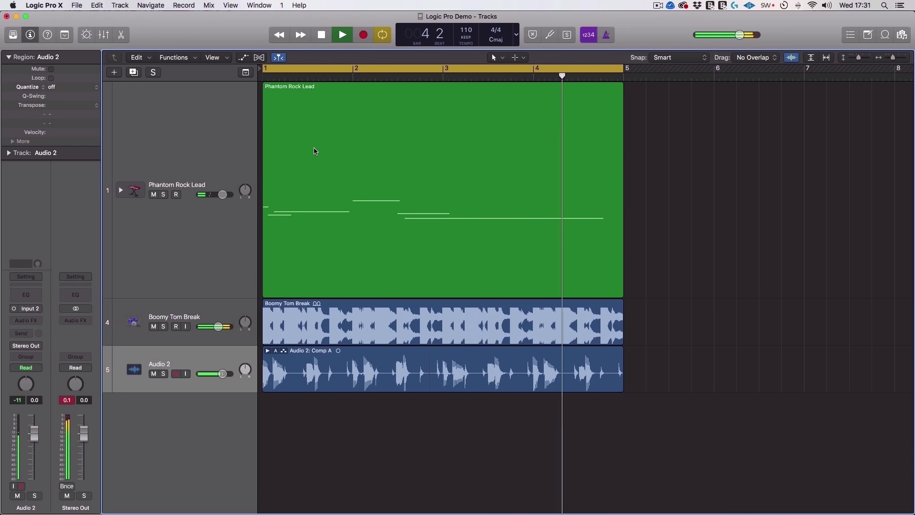
pyautogui.press('space')
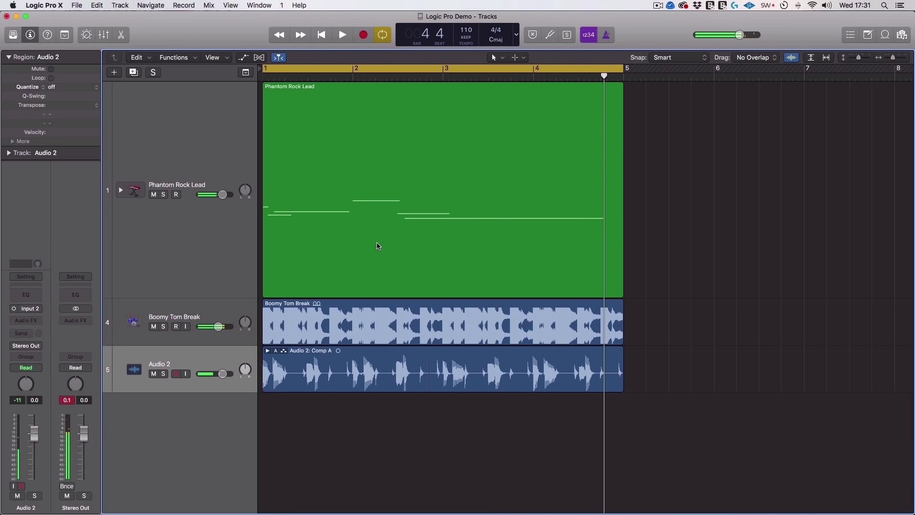
pyautogui.click(67, 403)
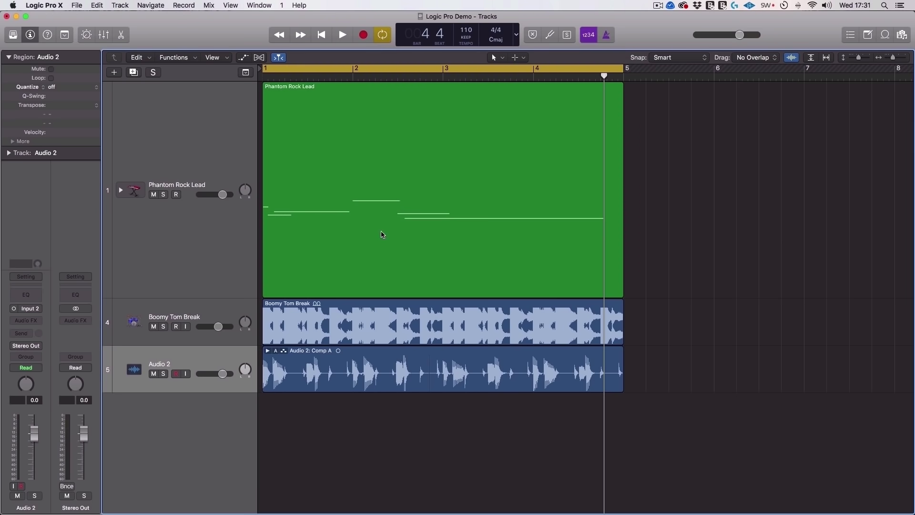
pyautogui.press('super+2')
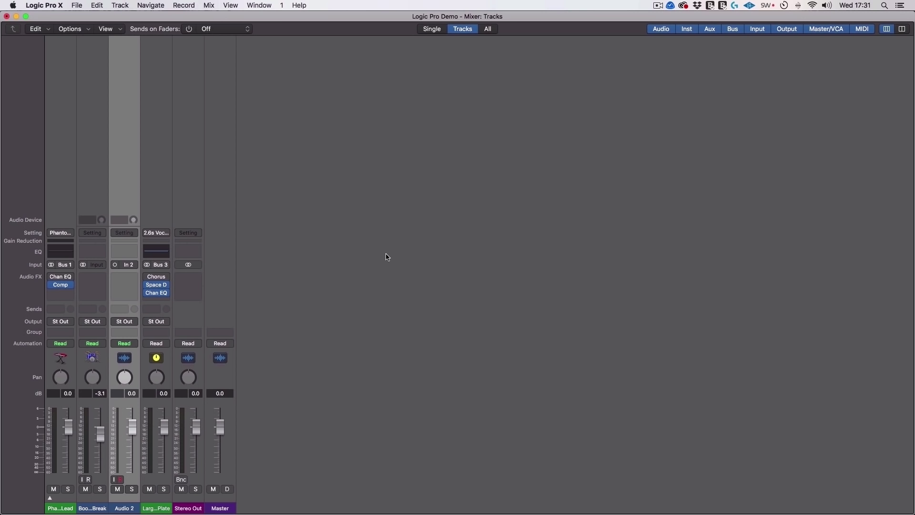
# Step: Cut the Phantom Rock Lead region at bar 3 with Scissors, keeping crossing notes, then reopen the Mixer
pyautogui.press('super+1')
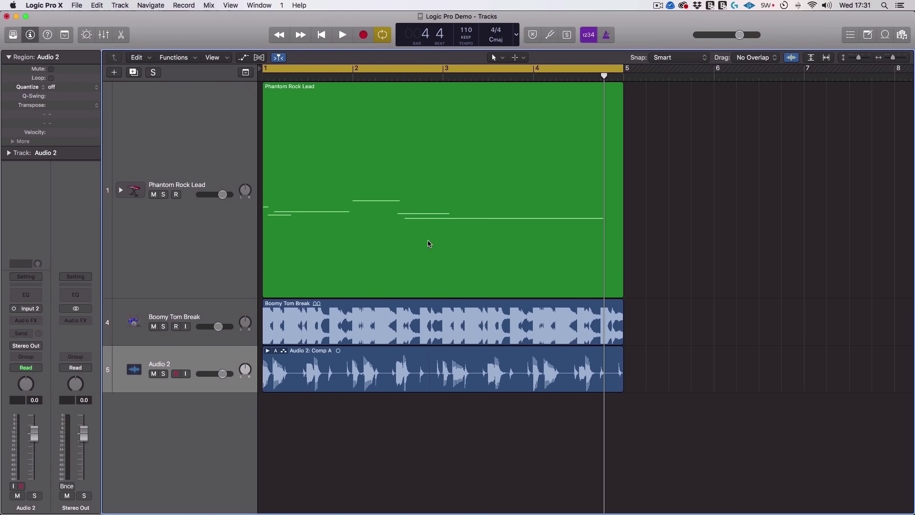
pyautogui.click(554, 180)
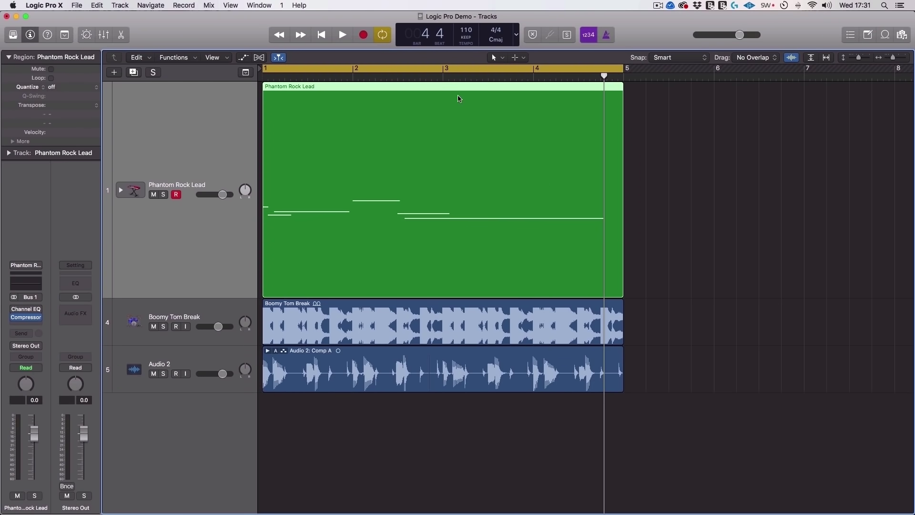
pyautogui.press('t')
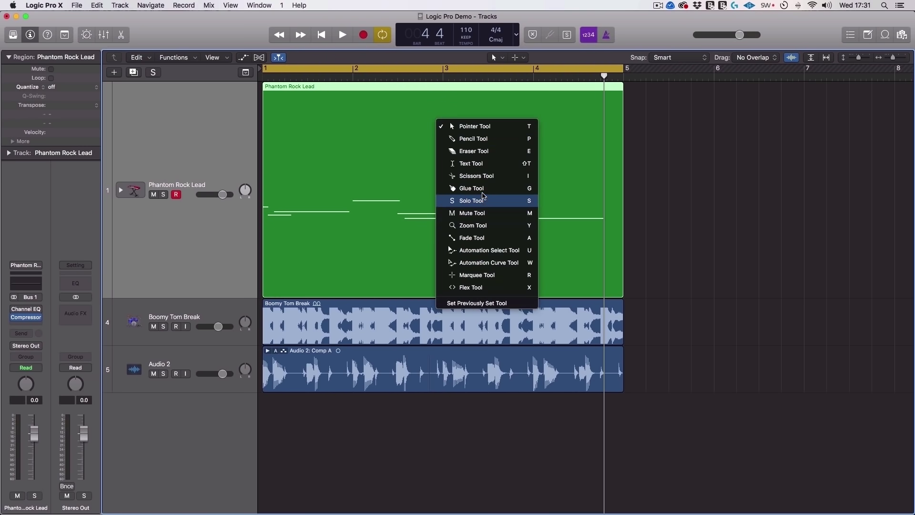
pyautogui.click(477, 176)
pyautogui.click(448, 143)
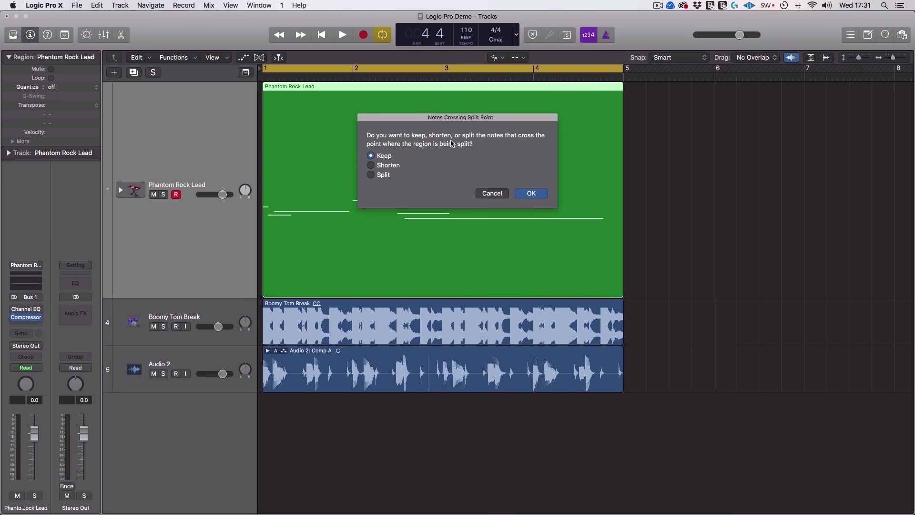
pyautogui.click(533, 194)
pyautogui.press('t')
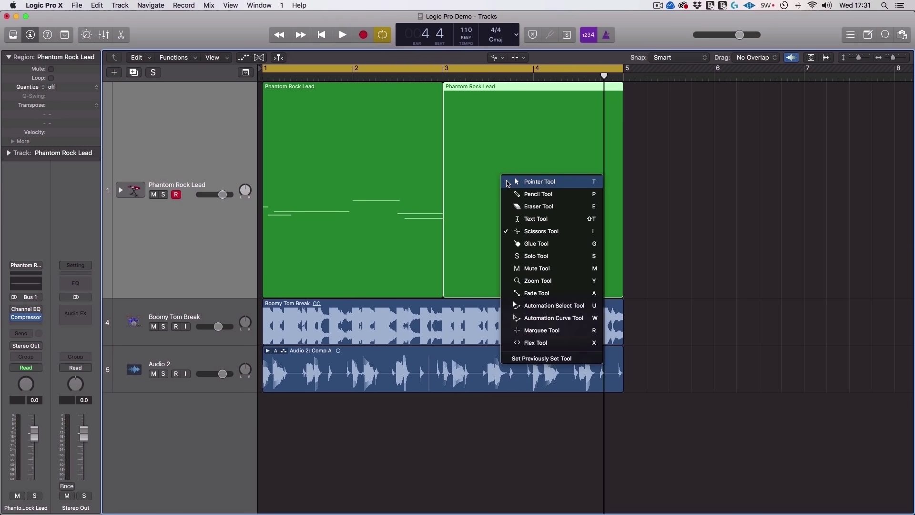
pyautogui.press('t')
pyautogui.press('cmd+2')
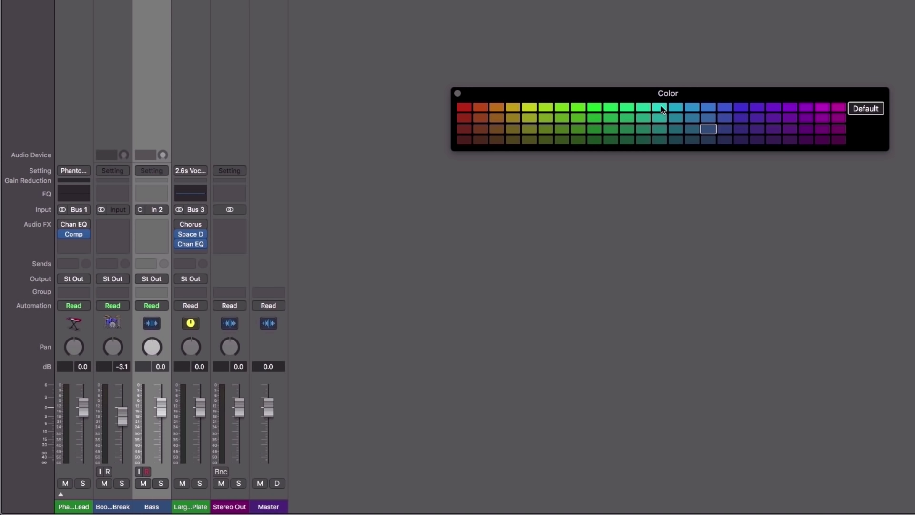
# Step: Rename the Boomy Tom Break channel to 'Drums' and colour it yellow
pyautogui.click(458, 93)
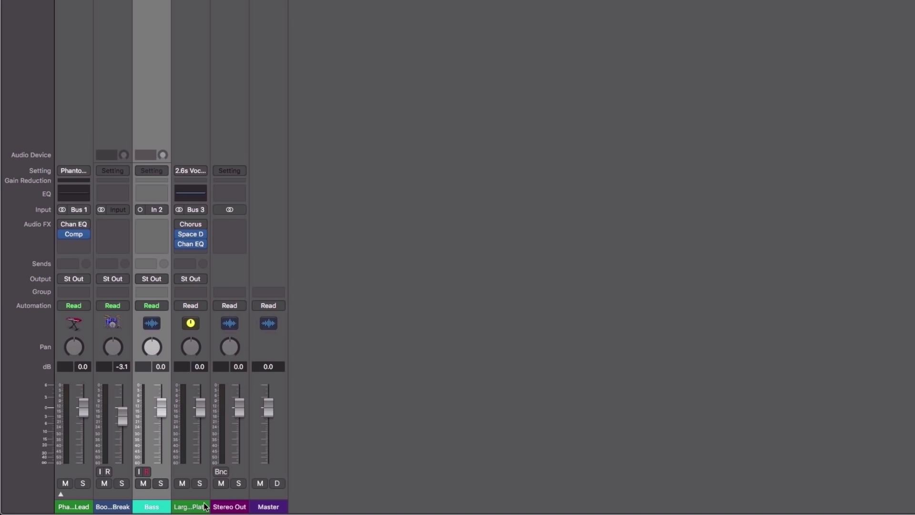
pyautogui.click(114, 507)
pyautogui.doubleClick(113, 507)
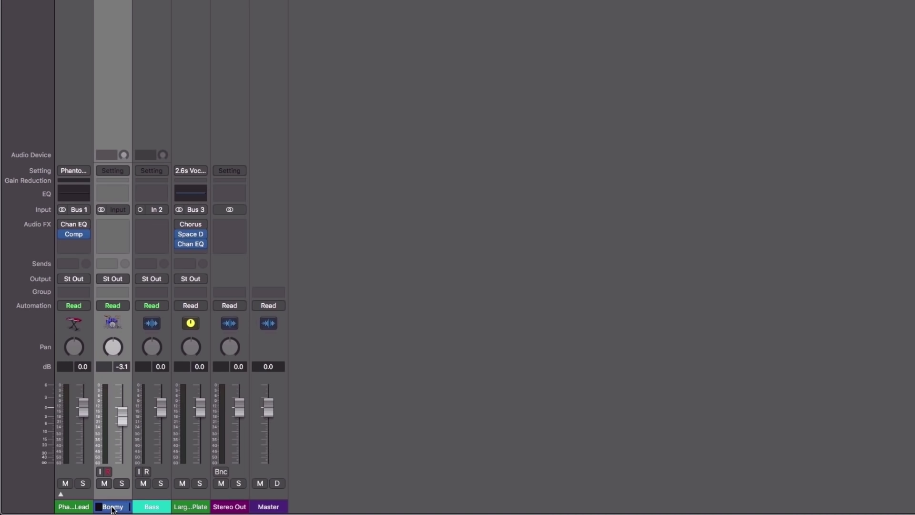
pyautogui.write('Drums')
pyautogui.press('Return')
pyautogui.hotkey('alt', 'c')
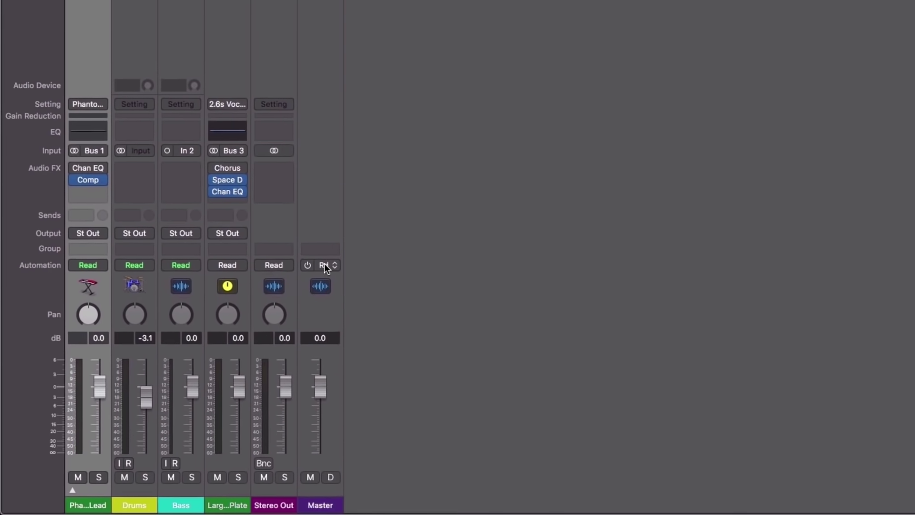
# Step: During playback, raise Bass, lower lead and Drums together, and remove Gullfoss from their plug-in slot
pyautogui.press('space')
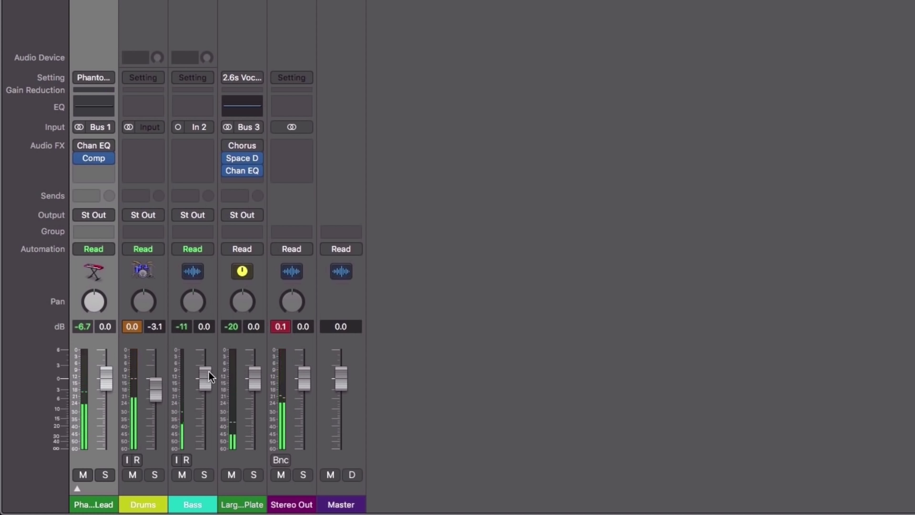
pyautogui.moveTo(208, 371); pyautogui.dragTo(208, 359)
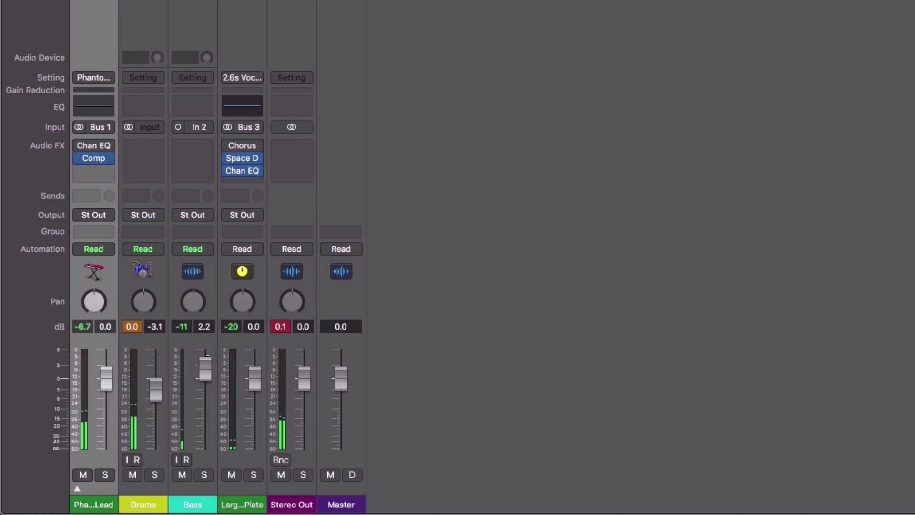
pyautogui.click(159, 344)
pyautogui.click(110, 342)
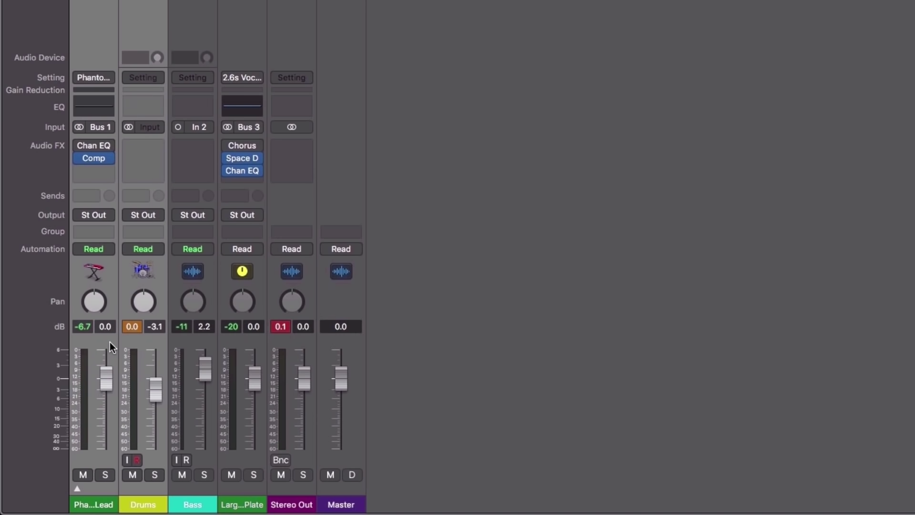
pyautogui.moveTo(109, 379); pyautogui.dragTo(108, 394)
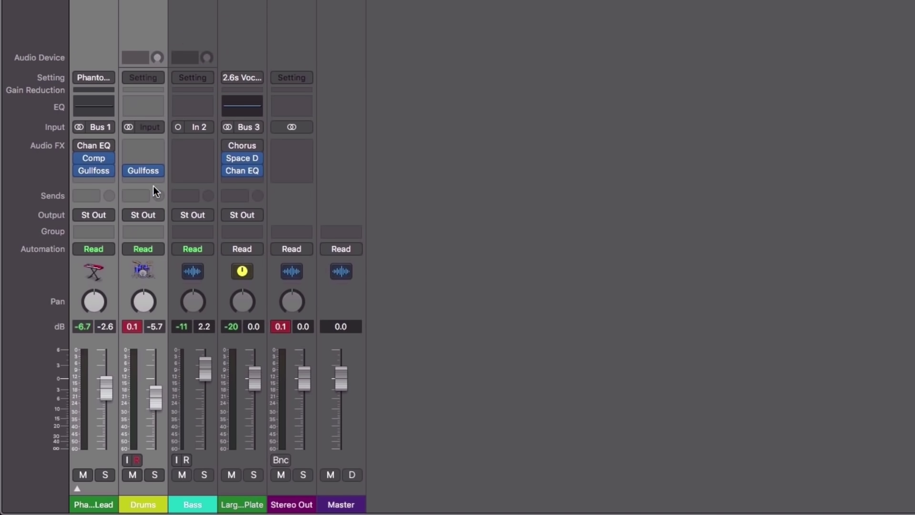
pyautogui.click(156, 175)
pyautogui.click(162, 194)
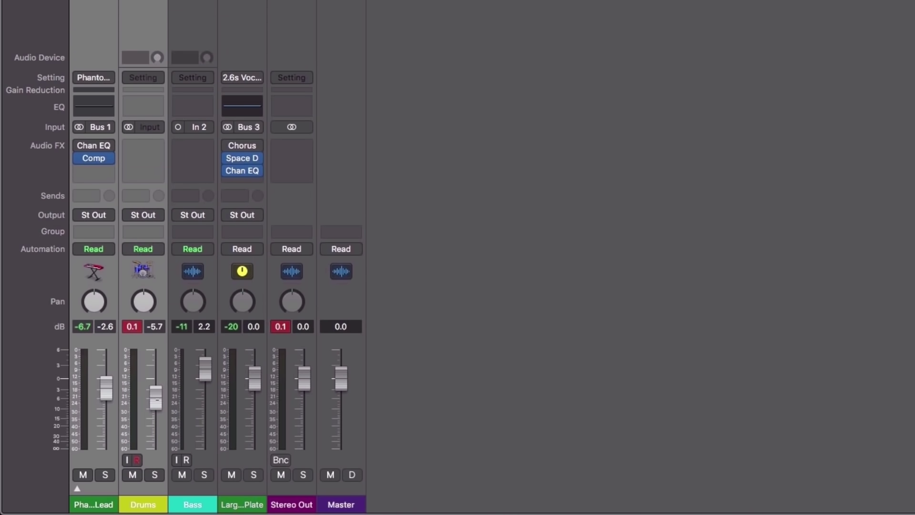
pyautogui.moveTo(158, 403); pyautogui.dragTo(157, 405)
pyautogui.click(535, 362)
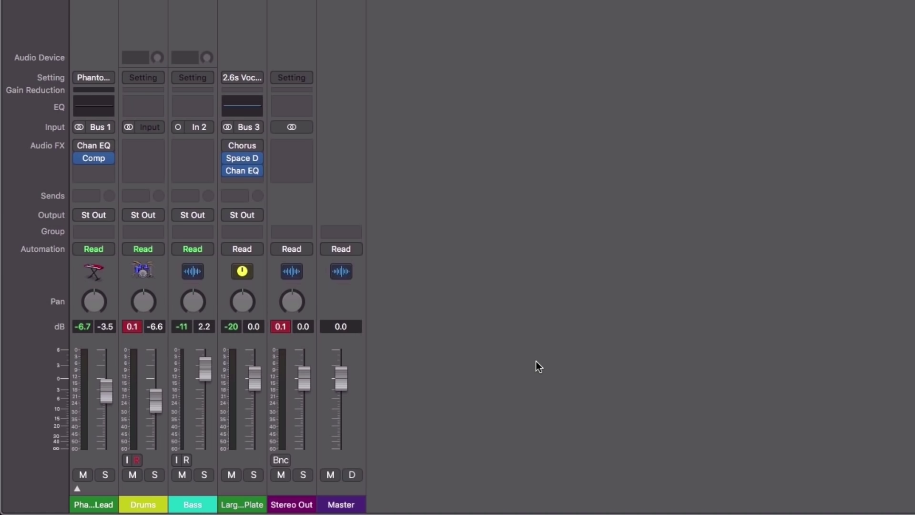
# Step: Replay and fine-tune the faders: lead -2.2 dB, Drums -2.3 dB, Bass +2.9 dB
pyautogui.press('space')
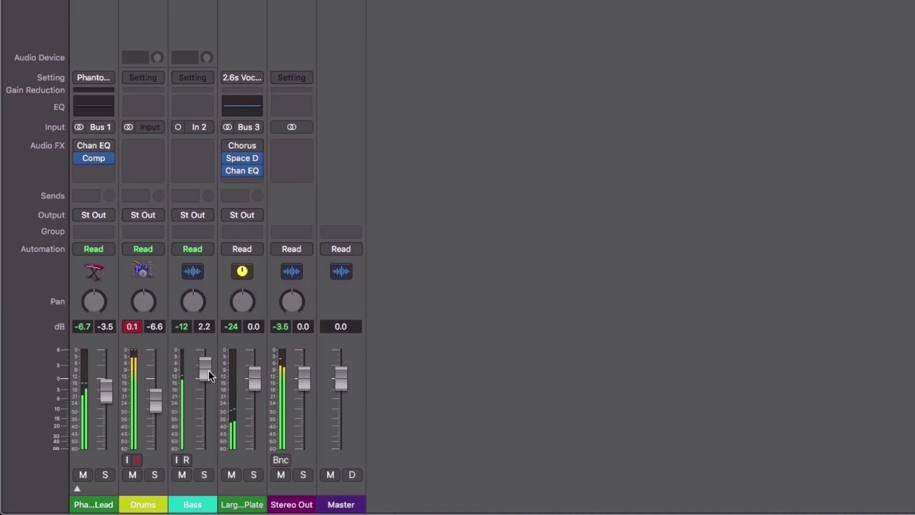
pyautogui.moveTo(105, 390); pyautogui.dragTo(107, 376)
pyautogui.moveTo(155, 400); pyautogui.dragTo(156, 394)
pyautogui.moveTo(205, 368); pyautogui.dragTo(204, 355)
pyautogui.moveTo(155, 393); pyautogui.dragTo(155, 396)
pyautogui.moveTo(105, 378); pyautogui.dragTo(155, 386)
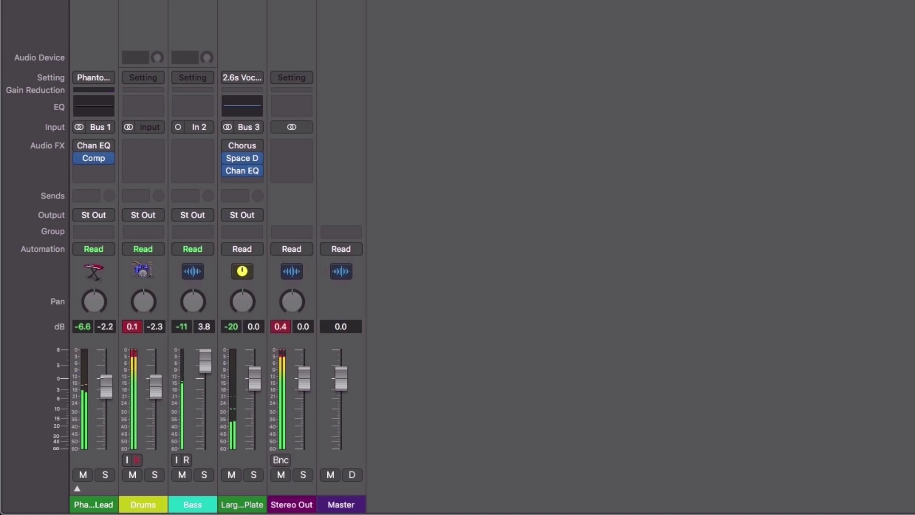
pyautogui.moveTo(204, 364); pyautogui.dragTo(204, 367)
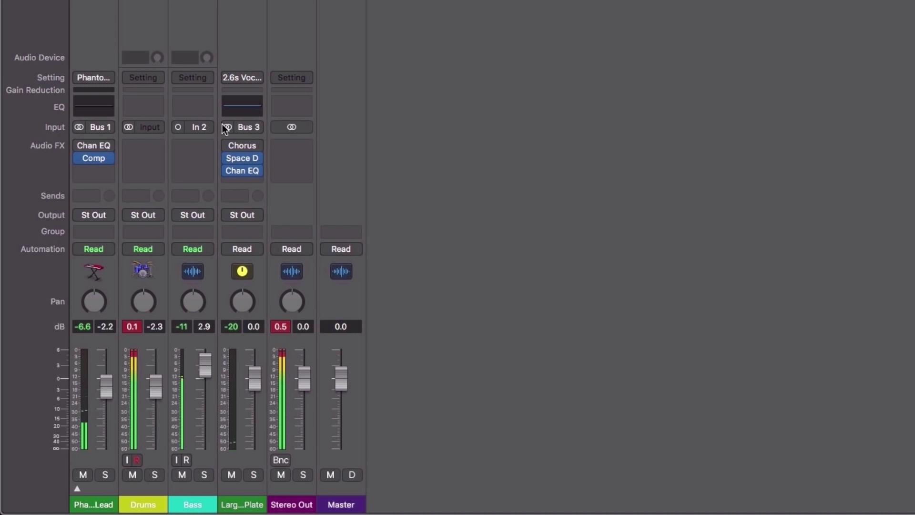
# Step: Shape the Bass Channel EQ to a gentle +2.5 dB boost around 940 Hz, then close it
pyautogui.click(196, 103)
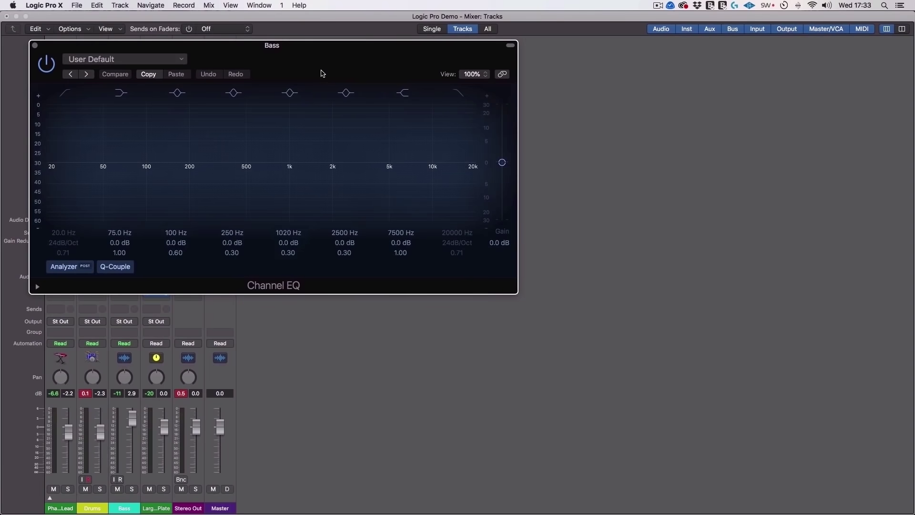
pyautogui.moveTo(363, 71); pyautogui.dragTo(459, 117)
pyautogui.moveTo(385, 207); pyautogui.dragTo(437, 192)
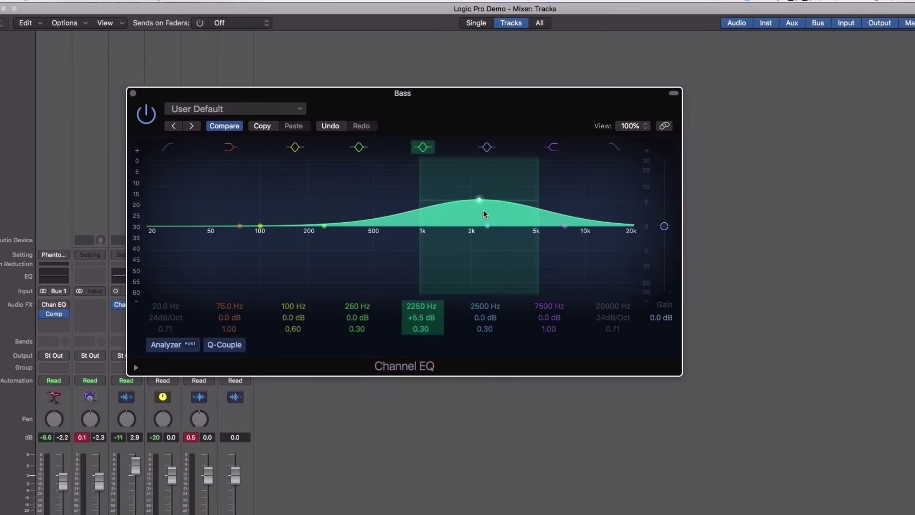
pyautogui.moveTo(548, 227); pyautogui.dragTo(541, 180)
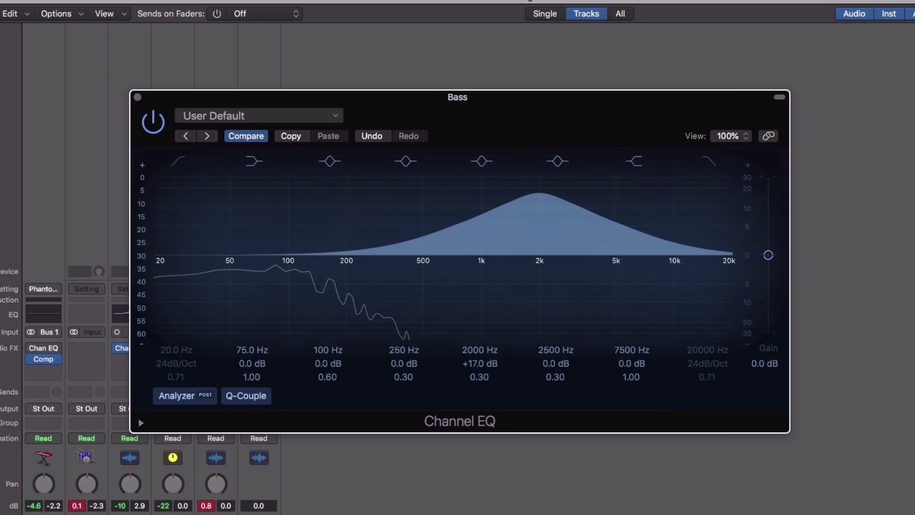
pyautogui.moveTo(541, 194); pyautogui.dragTo(471, 172)
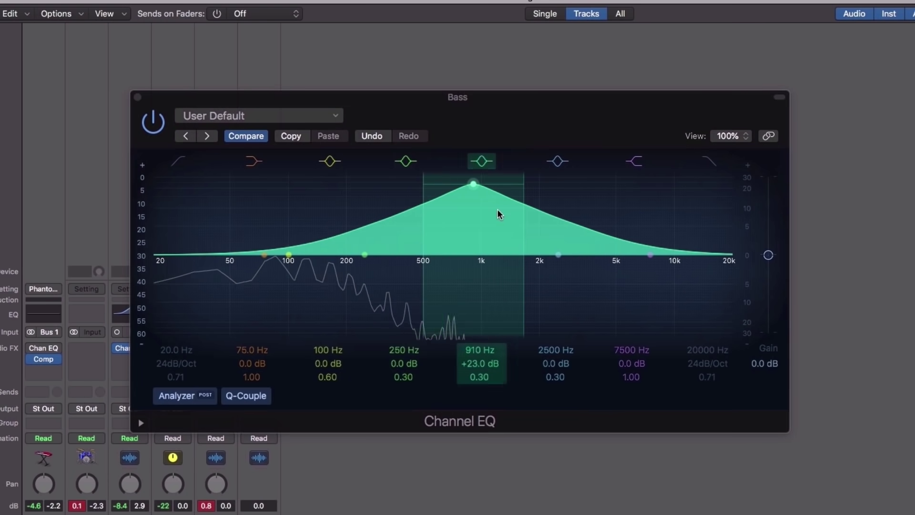
pyautogui.moveTo(473, 188); pyautogui.dragTo(477, 262)
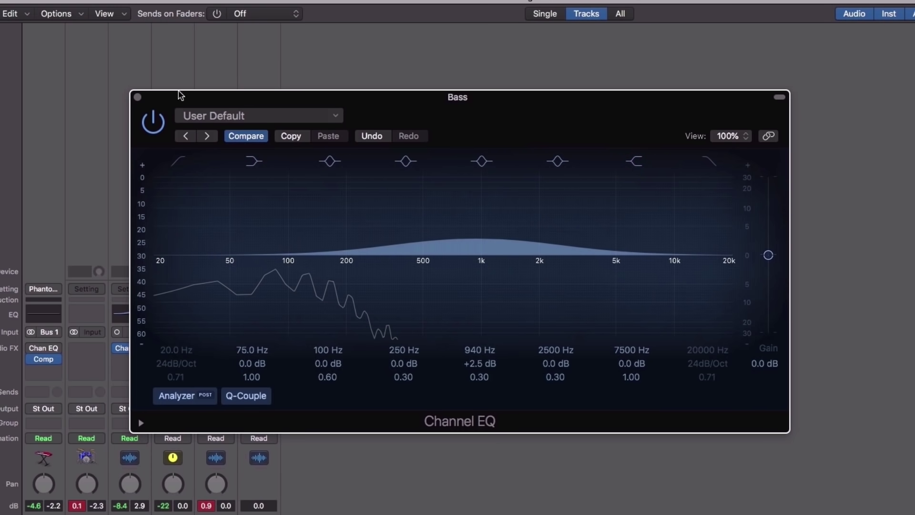
pyautogui.click(138, 97)
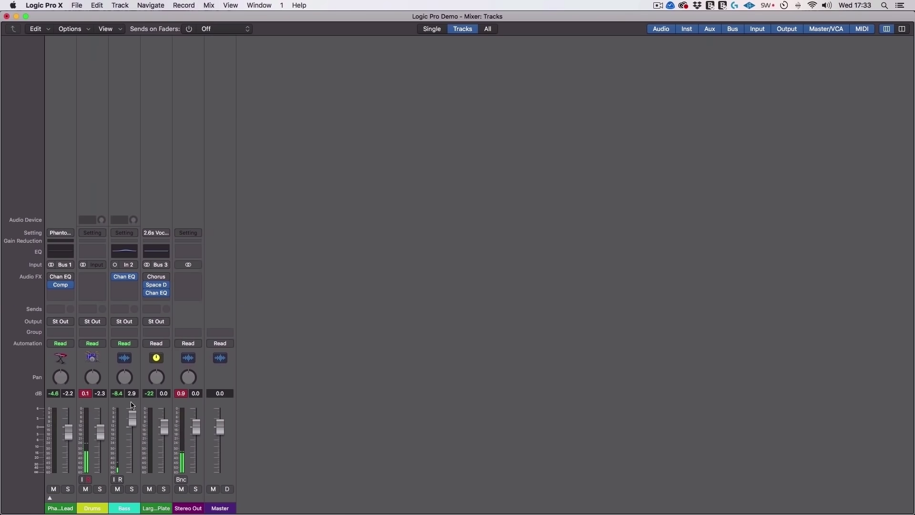
# Step: Insert a Utility > Gain (Stereo) plug-in on the Drums channel
pyautogui.click(88, 395)
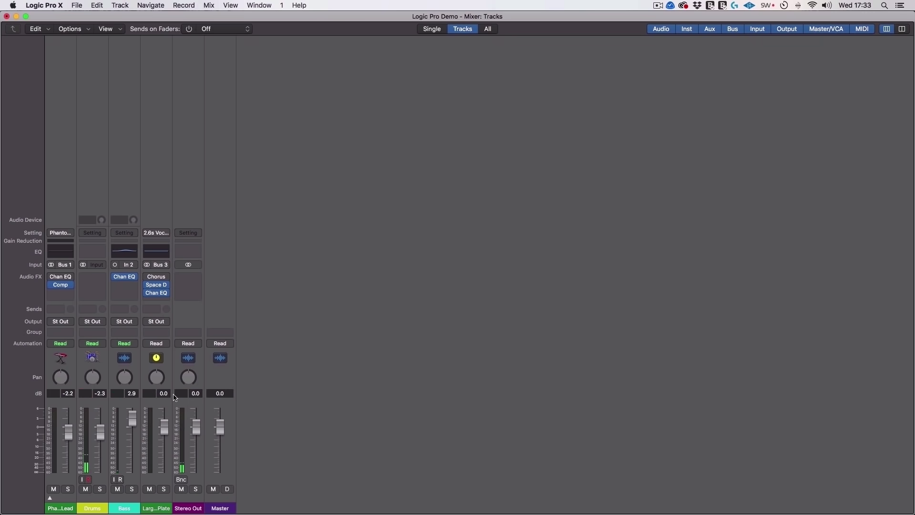
pyautogui.click(97, 279)
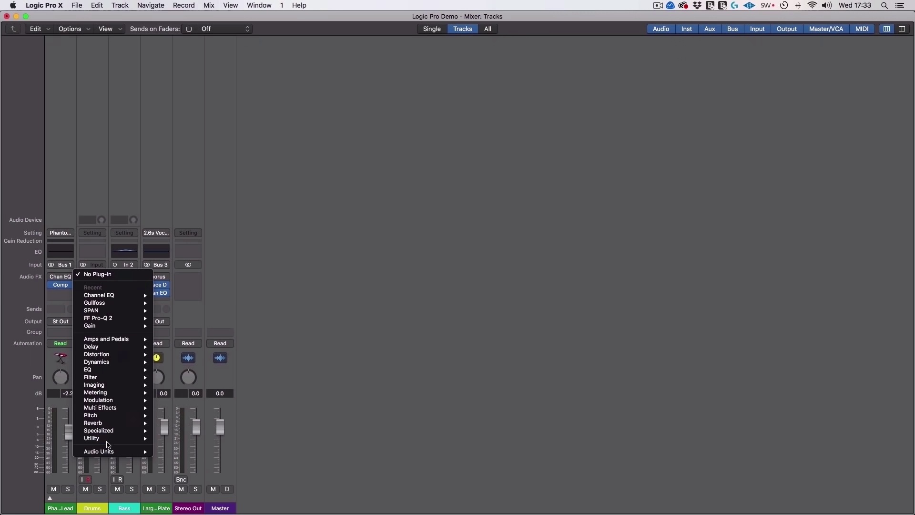
pyautogui.moveTo(95, 439)
pyautogui.moveTo(172, 438)
pyautogui.click(240, 438)
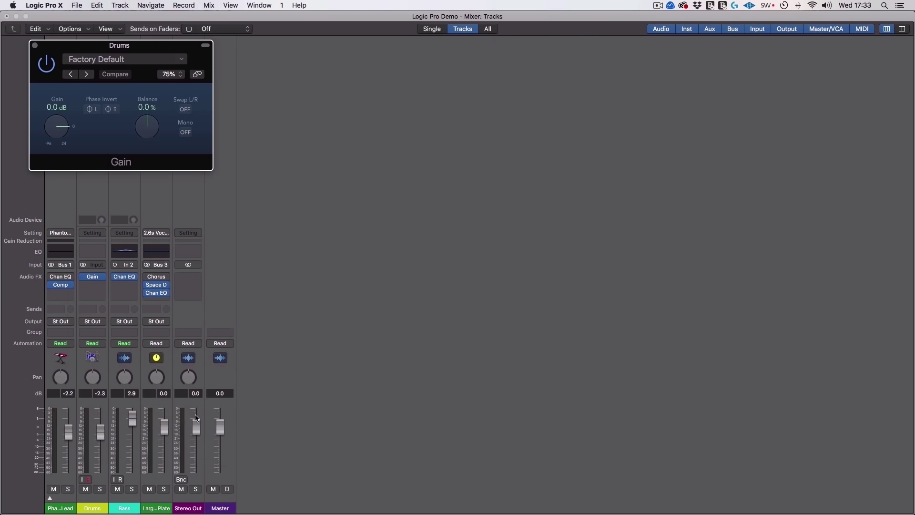
# Step: Set the Drums Gain plug-in to -9.5 dB while playing back the mix
pyautogui.click(195, 502)
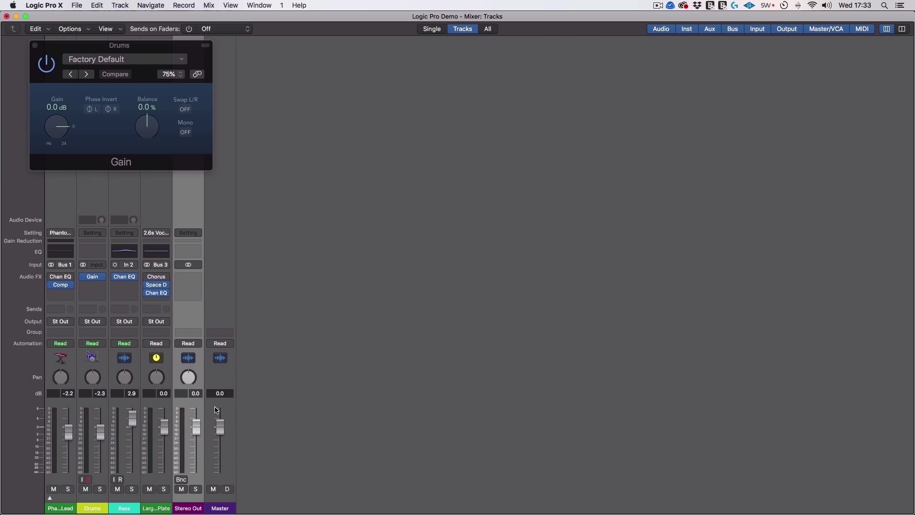
pyautogui.click(101, 404)
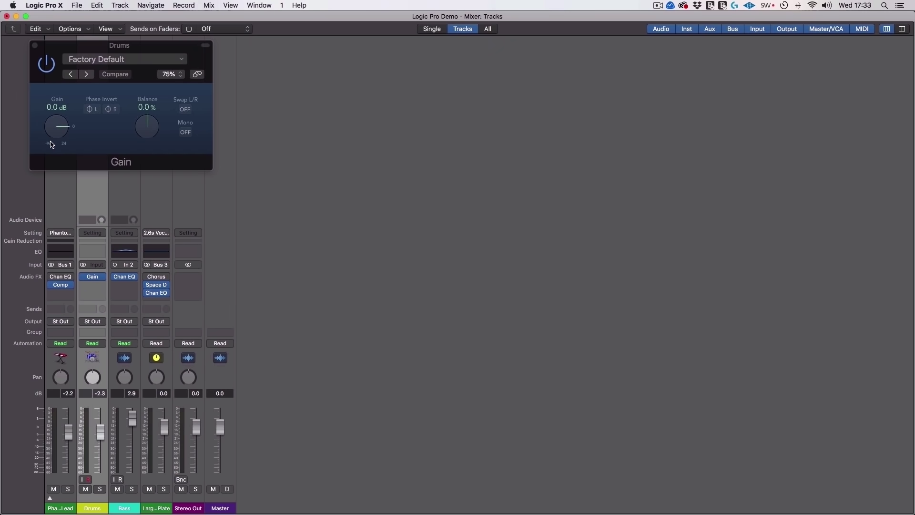
pyautogui.moveTo(51, 143); pyautogui.dragTo(52, 143)
pyautogui.press('space')
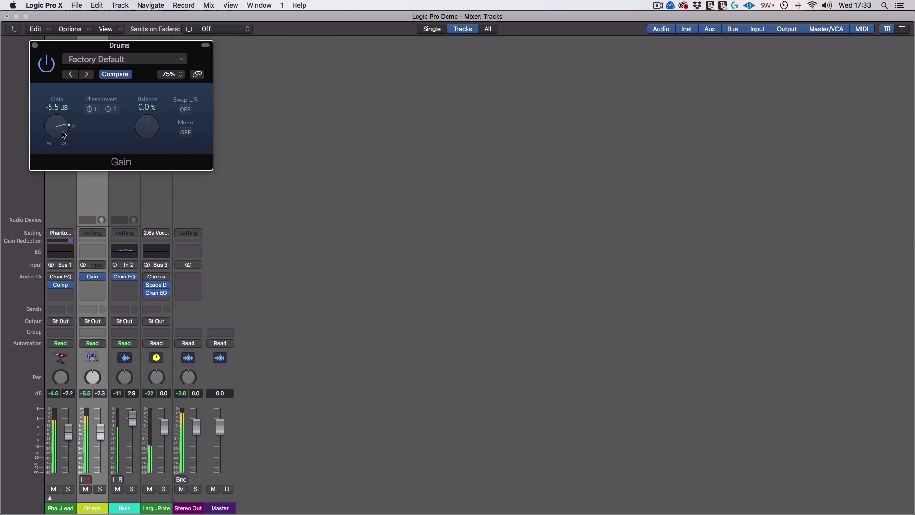
pyautogui.moveTo(100, 431); pyautogui.dragTo(100, 433)
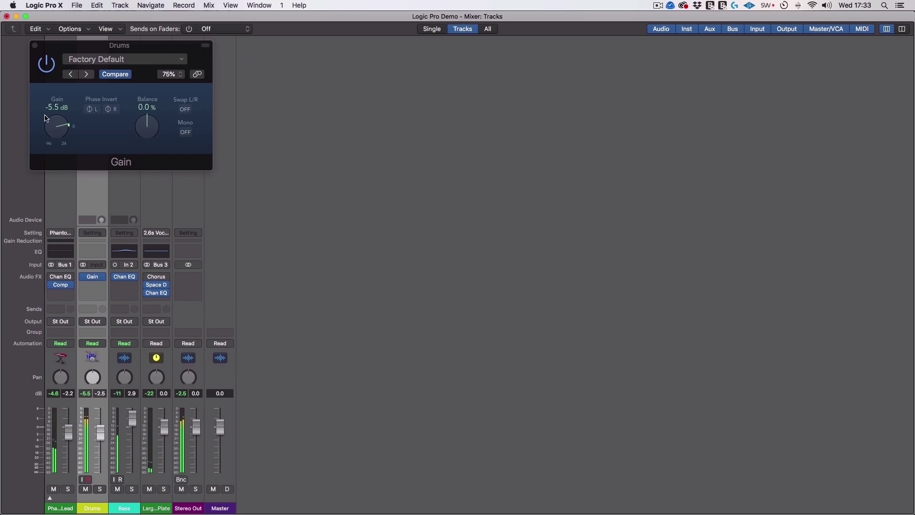
pyautogui.moveTo(49, 122); pyautogui.dragTo(51, 134)
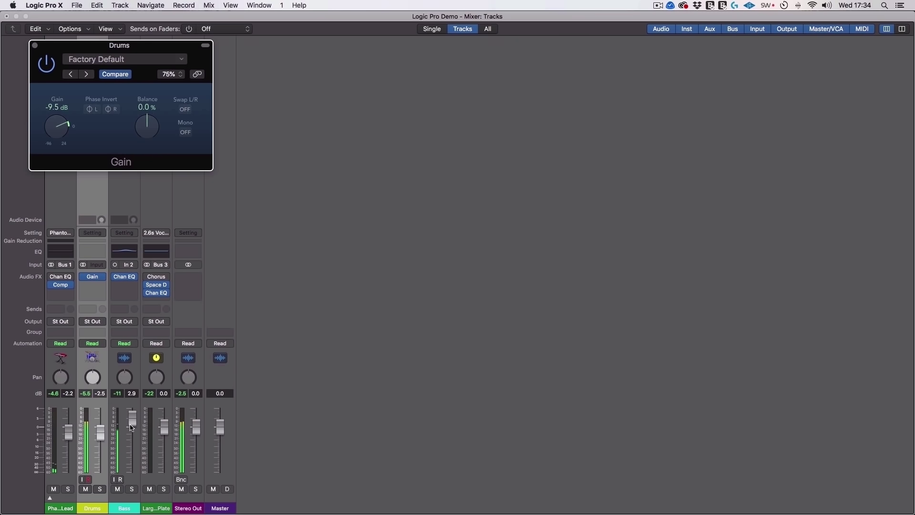
# Step: Lower the Bass fader to -3.3 dB and the Lead fader to -4.6 dB
pyautogui.moveTo(132, 418); pyautogui.dragTo(132, 433)
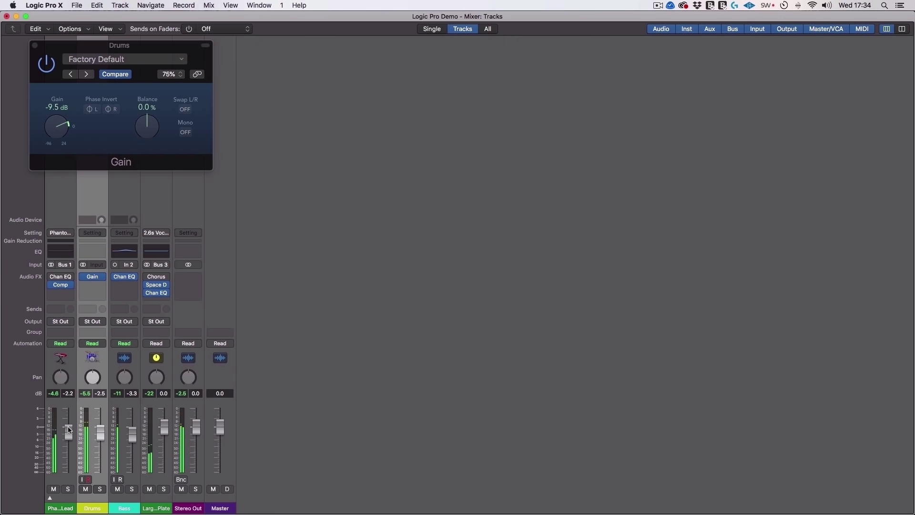
pyautogui.moveTo(67, 430); pyautogui.dragTo(68, 435)
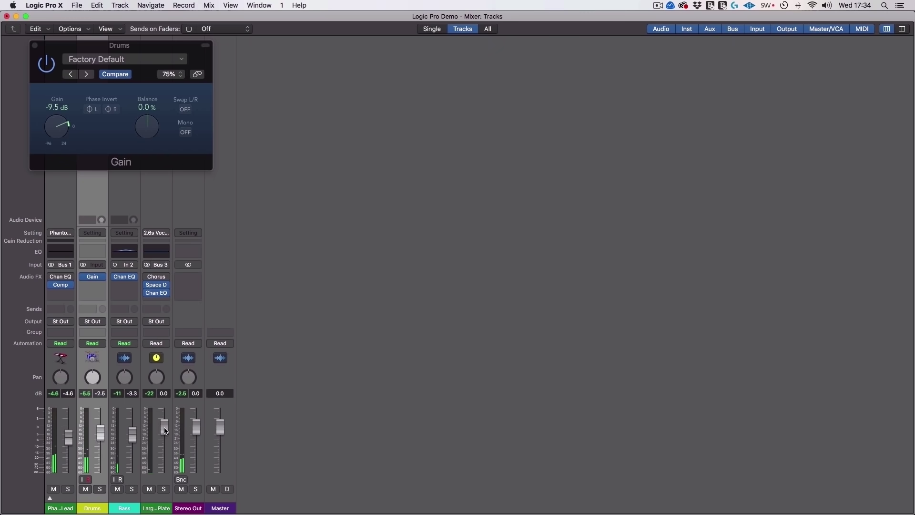
pyautogui.click(233, 386)
pyautogui.click(34, 46)
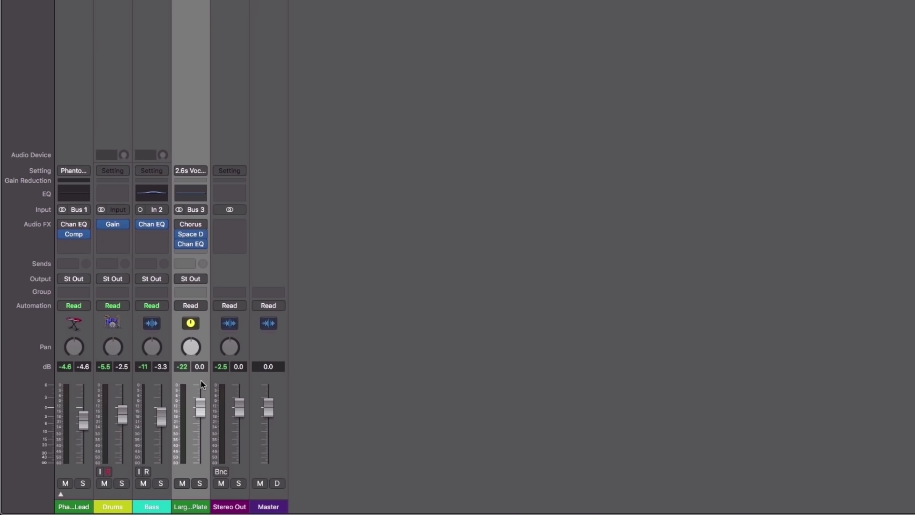
# Step: Add a Channel EQ to Stereo Out, test-sweep a band, and leave it flat
pyautogui.keyDown('shift'); pyautogui.click(79, 379); pyautogui.keyUp('shift')
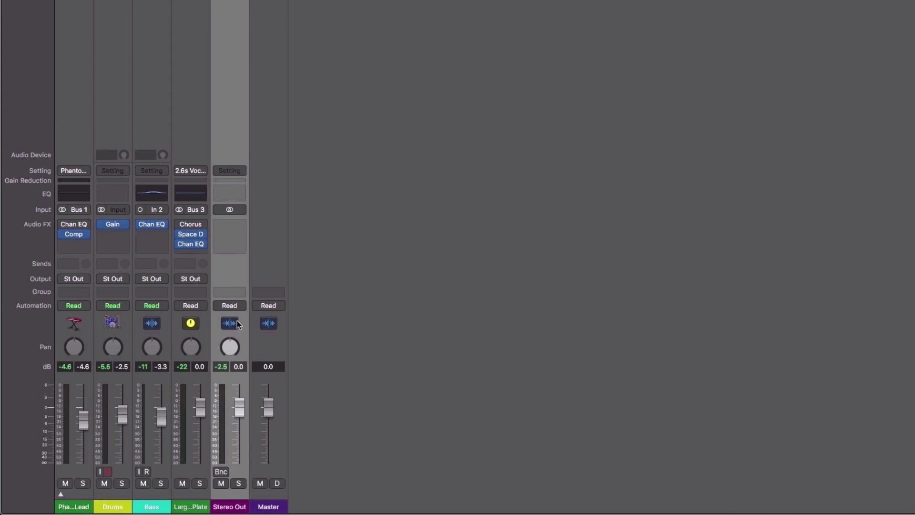
pyautogui.click(230, 193)
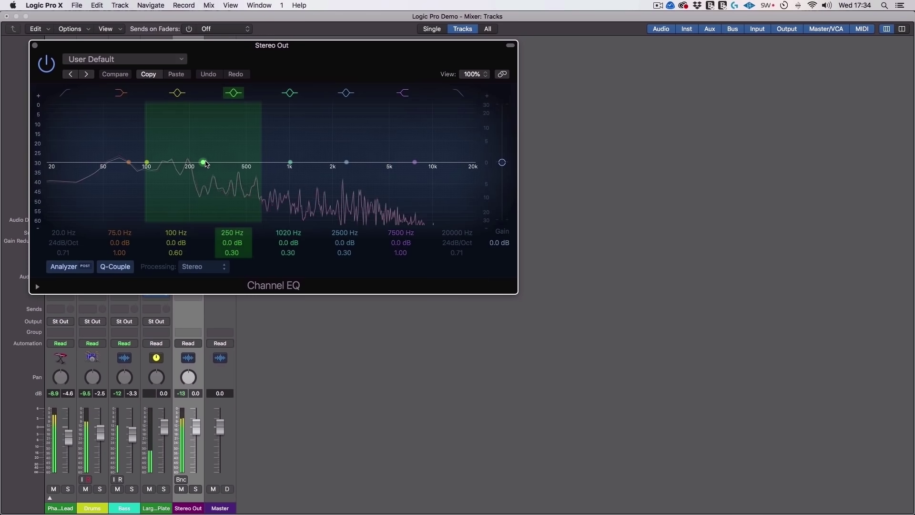
pyautogui.moveTo(204, 163); pyautogui.dragTo(257, 161)
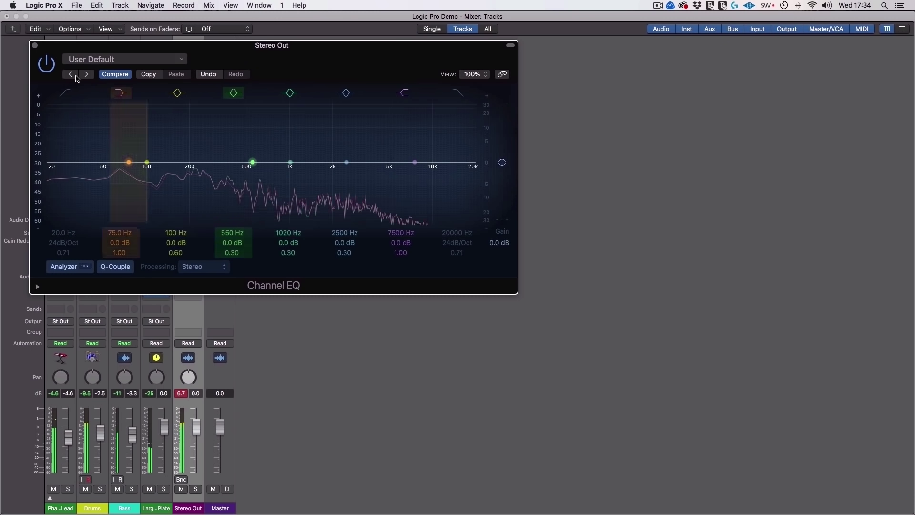
pyautogui.click(35, 46)
pyautogui.click(221, 383)
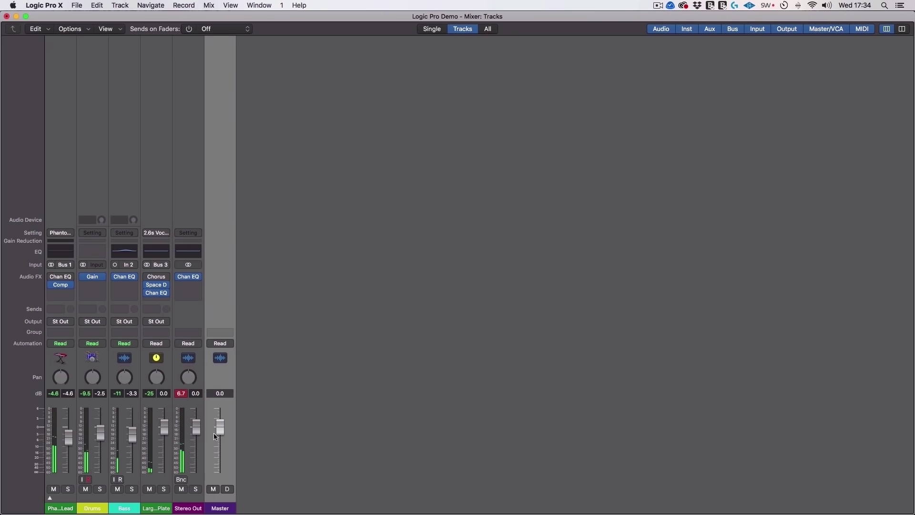
pyautogui.click(185, 394)
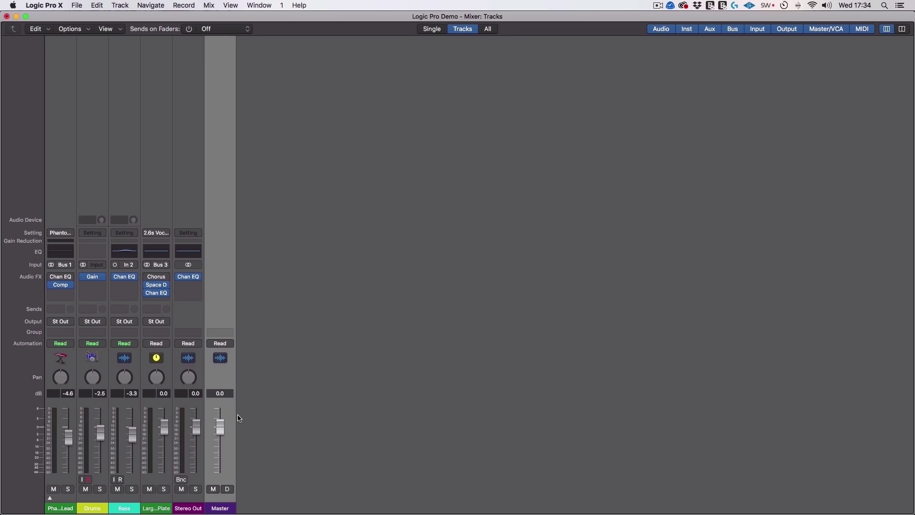
pyautogui.click(204, 410)
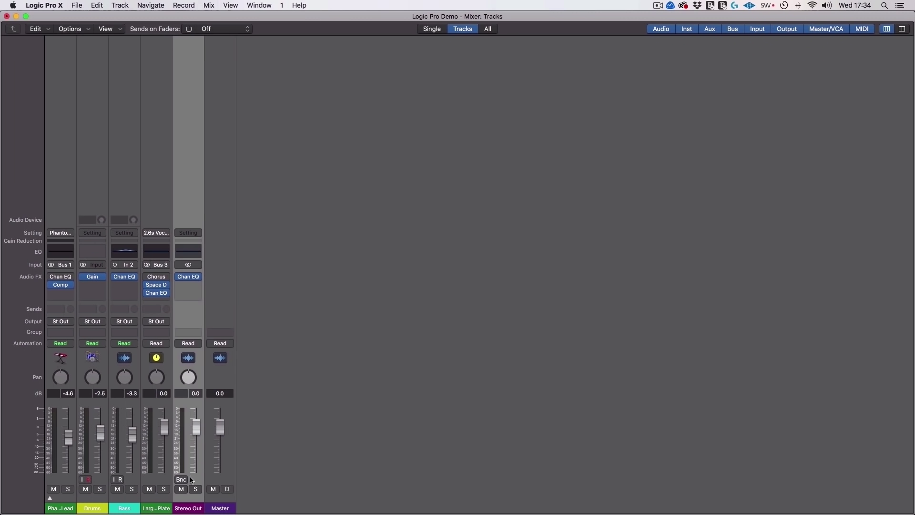
pyautogui.click(134, 479)
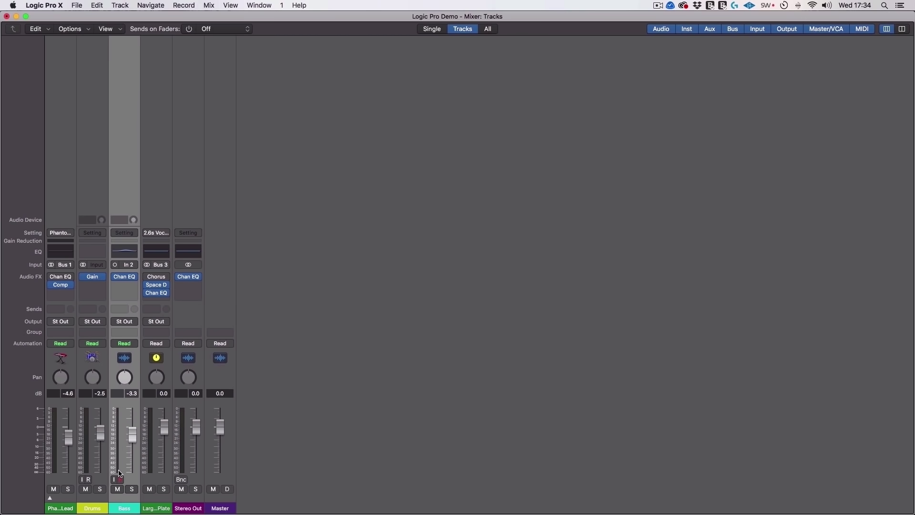
pyautogui.click(88, 479)
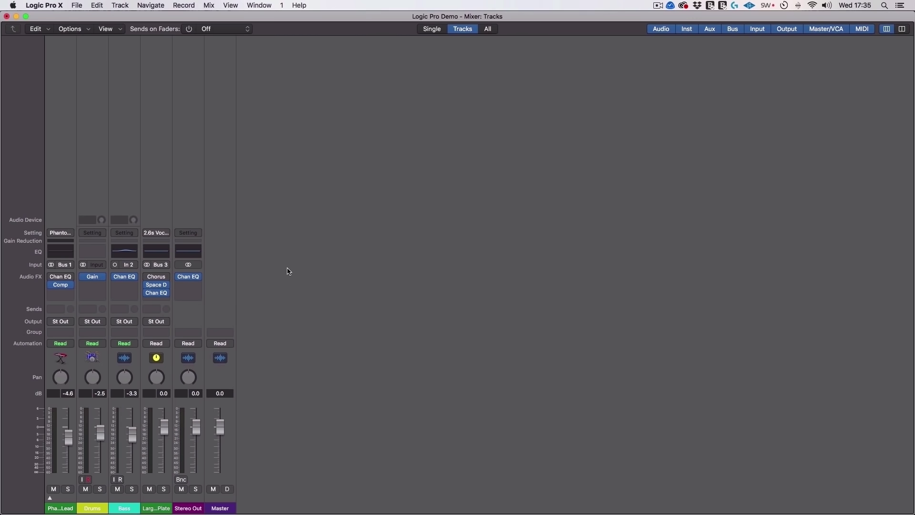
# Step: Choose File > Bounce > Project or Section to bring up the Bounce dialog
pyautogui.click(78, 5)
pyautogui.moveTo(104, 217)
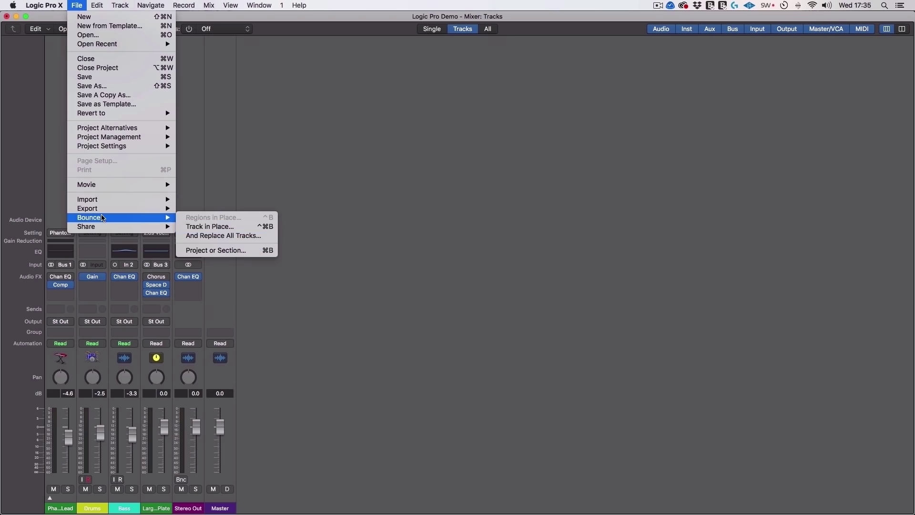
pyautogui.click(218, 250)
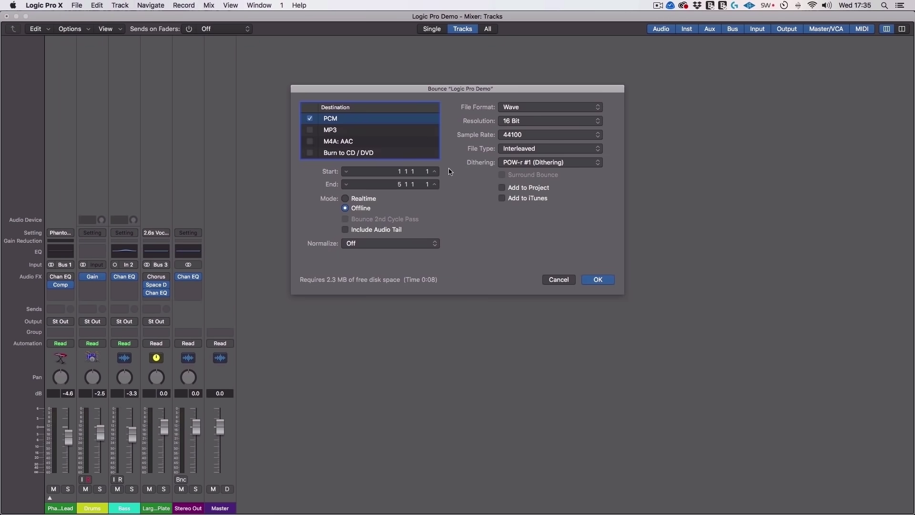